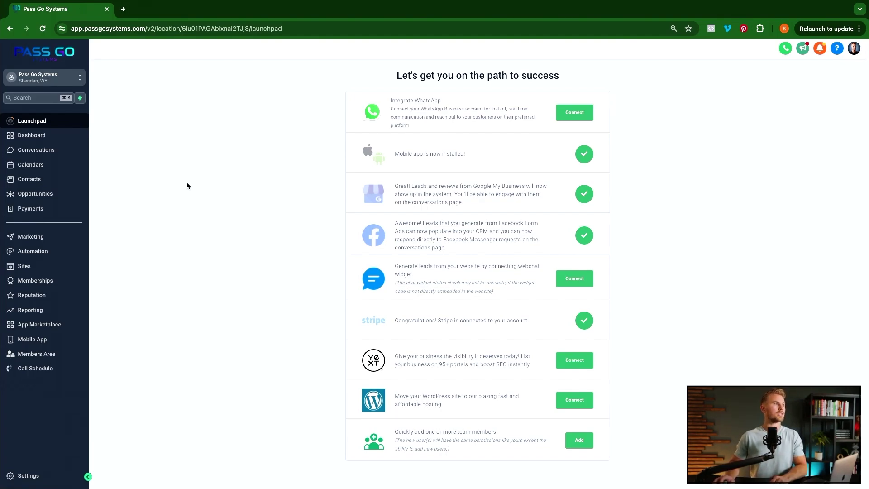
Step: Create a new form from scratch in the Sites form builder
left_click(40, 269)
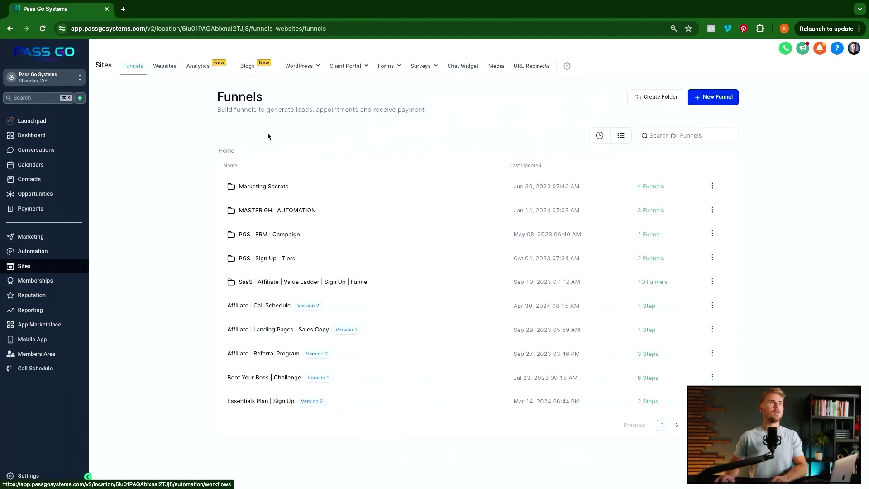
mouse_move(393, 68)
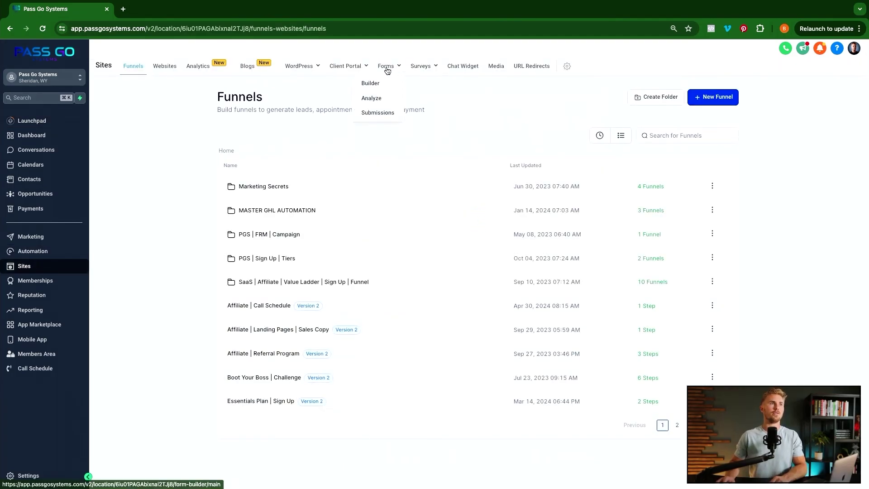
left_click(374, 86)
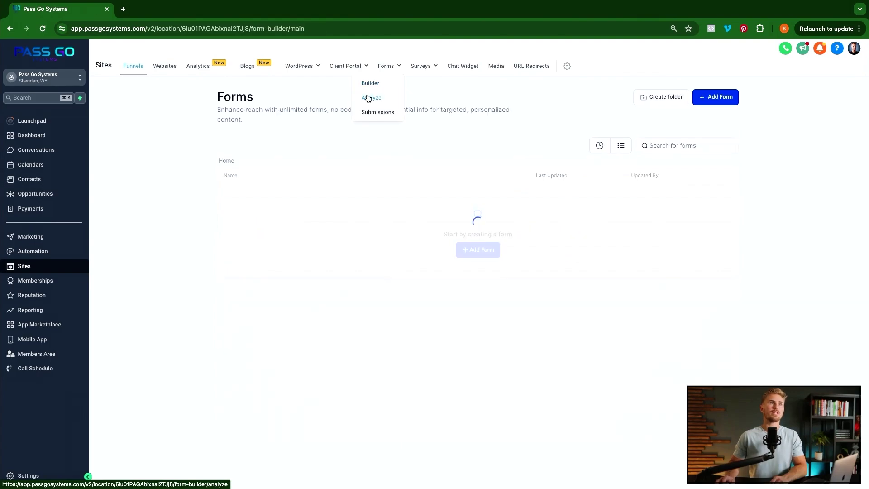
left_click(723, 98)
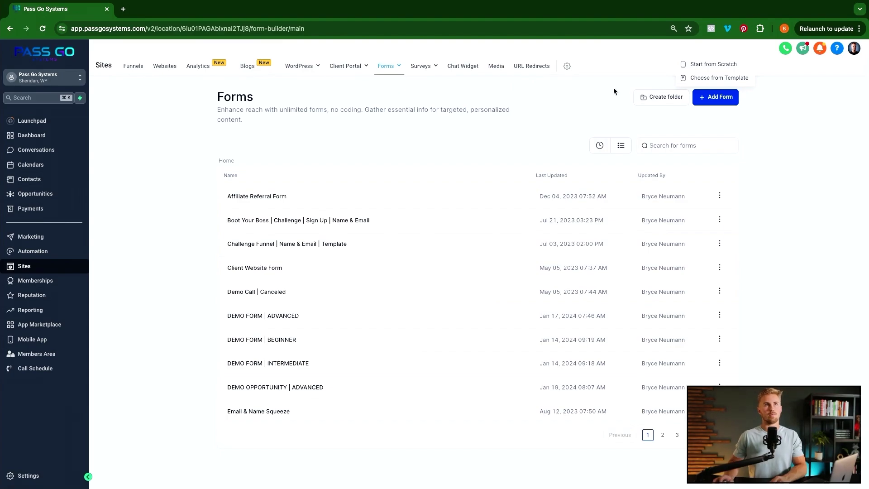
left_click(714, 66)
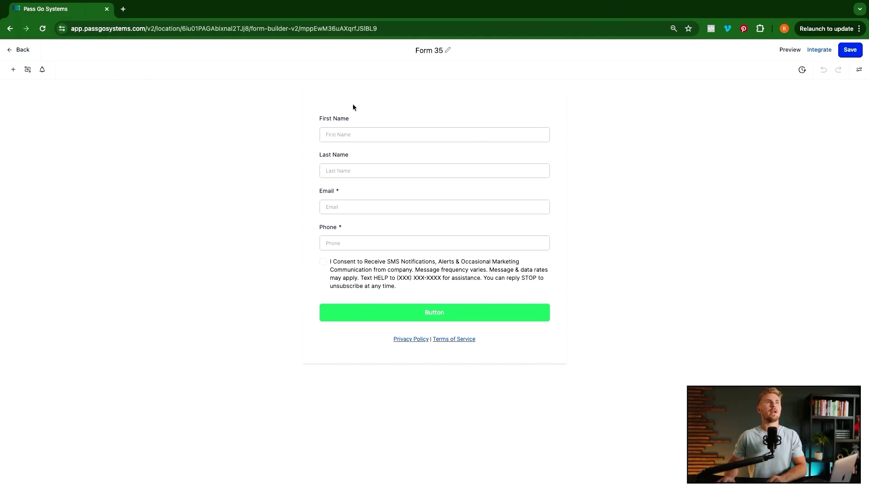
Step: Rename the form as "Test Calendar Form"
left_click(425, 50)
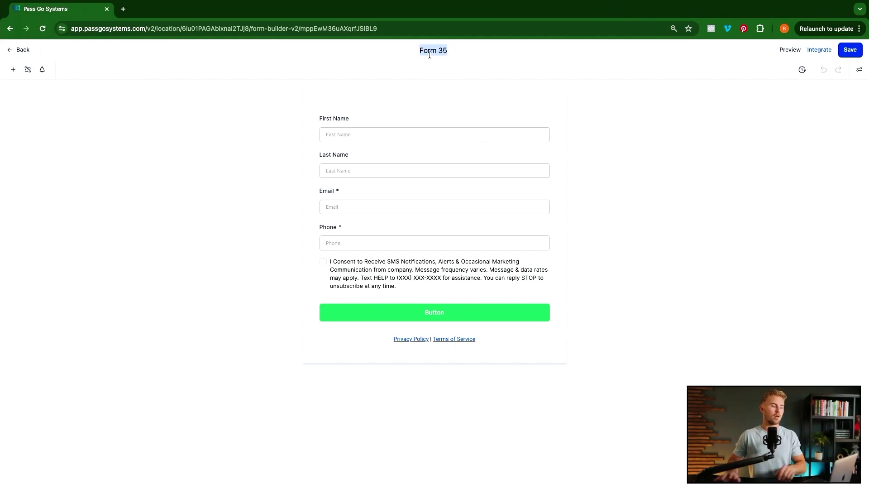
type("Test Calendar")
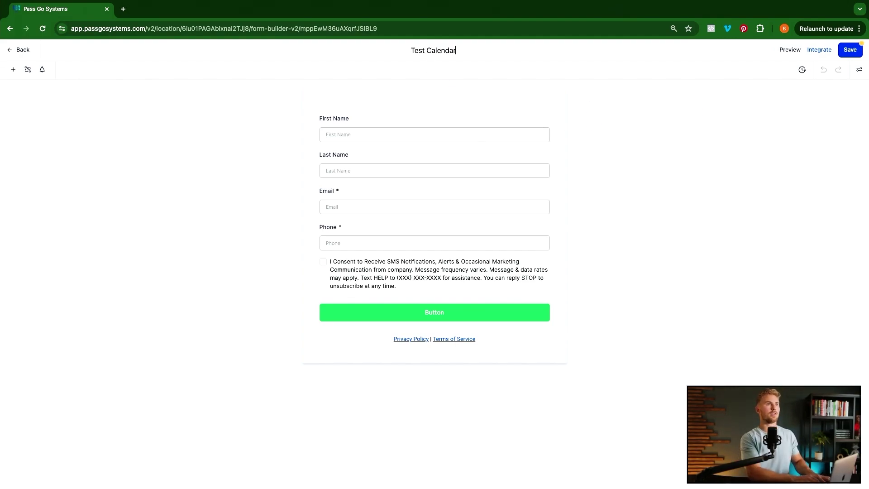
type(" Form")
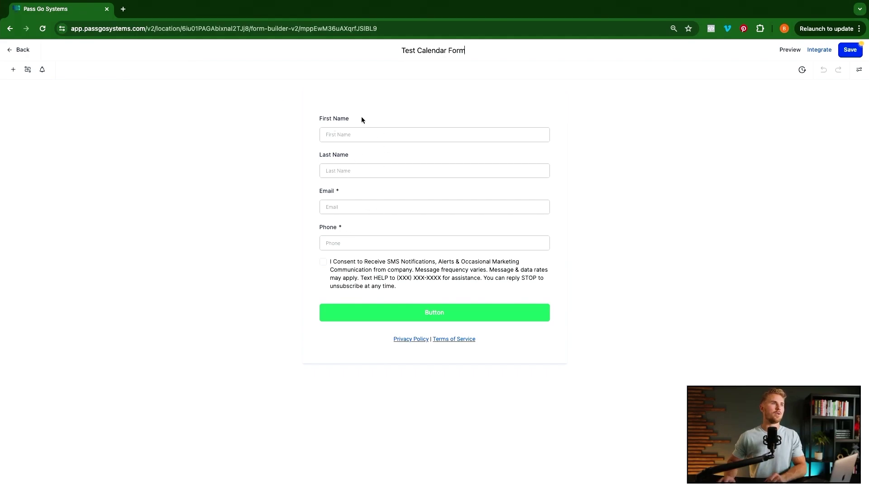
Step: Make the First Name and Last Name fields of the form required
left_click(347, 131)
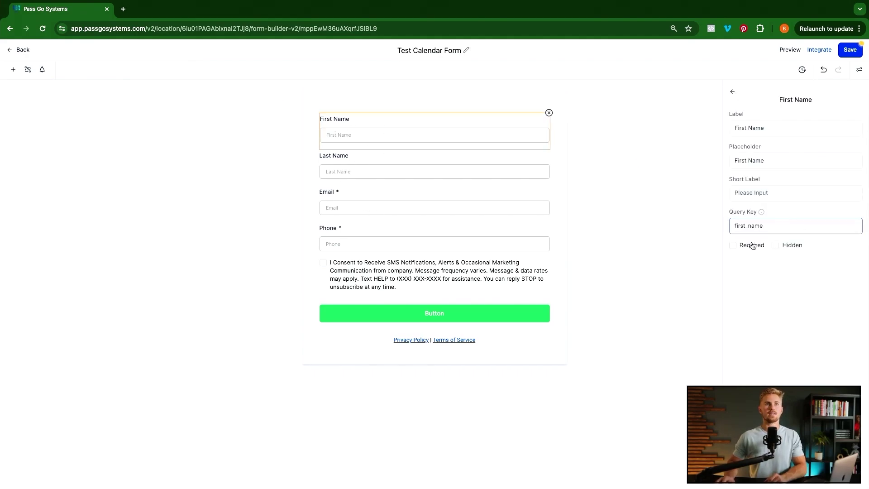
left_click(733, 245)
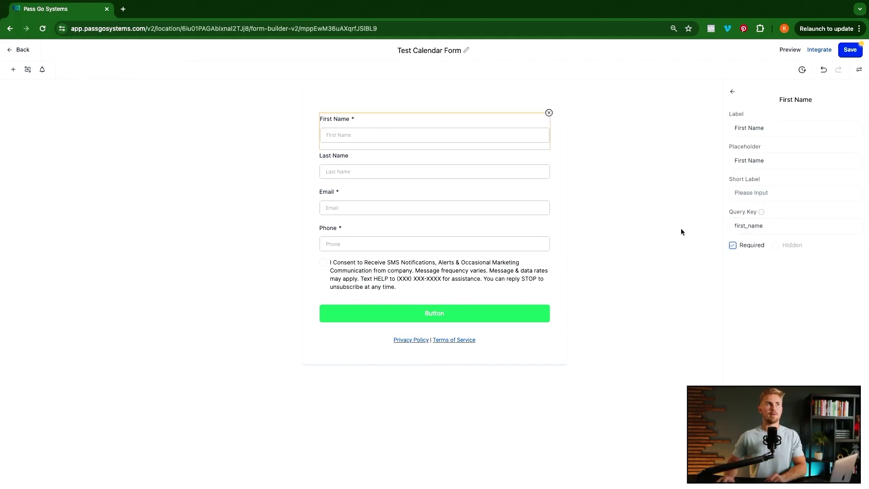
left_click(431, 171)
left_click(733, 245)
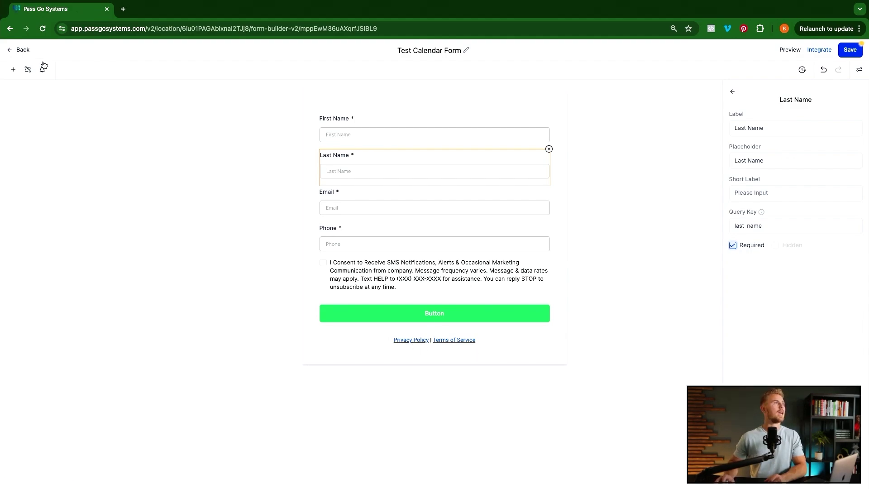
Step: Look through the quick-add form elements, from personal and contact info to payments, address and customized elements
left_click(13, 72)
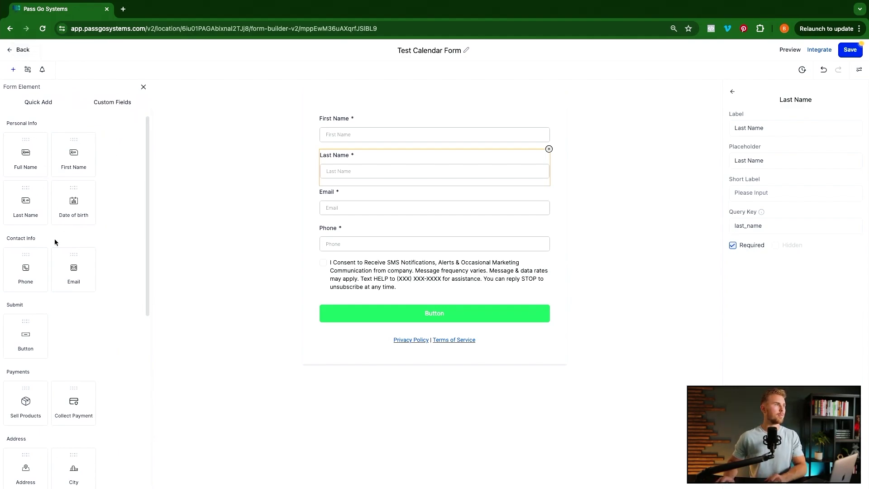
scroll(50, 237, "down", 1)
scroll(46, 233, "down", 5)
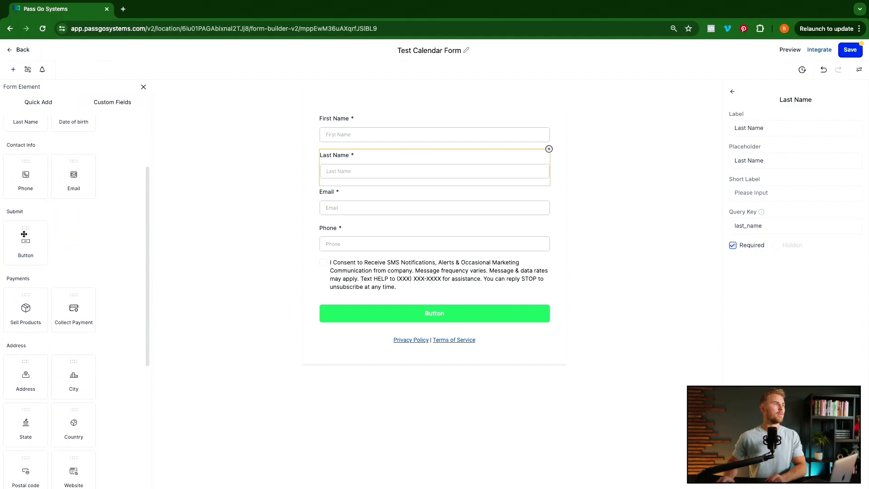
scroll(26, 240, "down", 2)
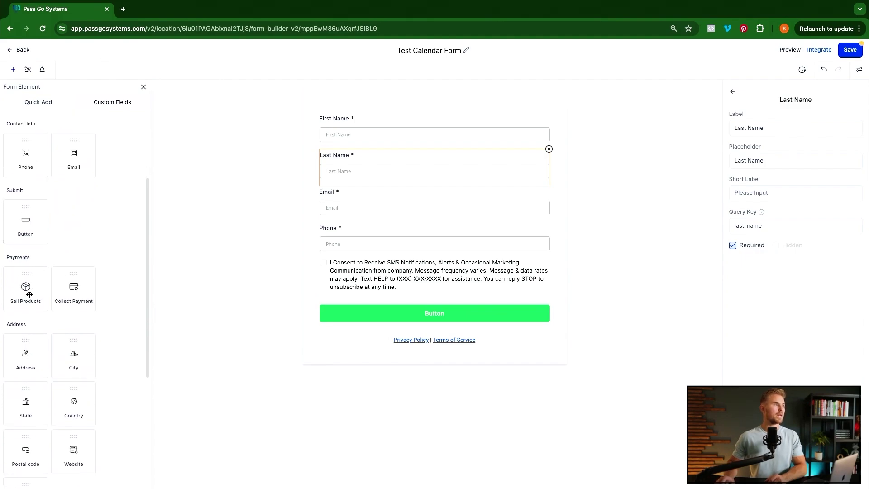
scroll(65, 288, "down", 5)
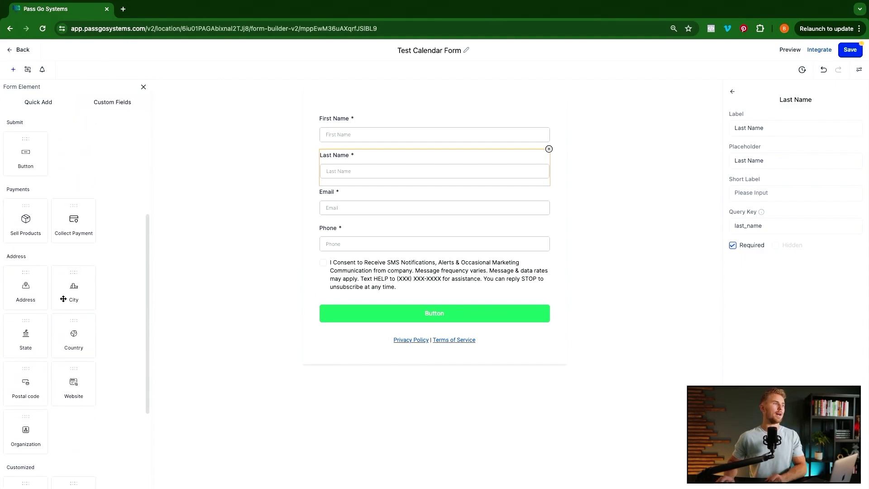
scroll(64, 299, "down", 1)
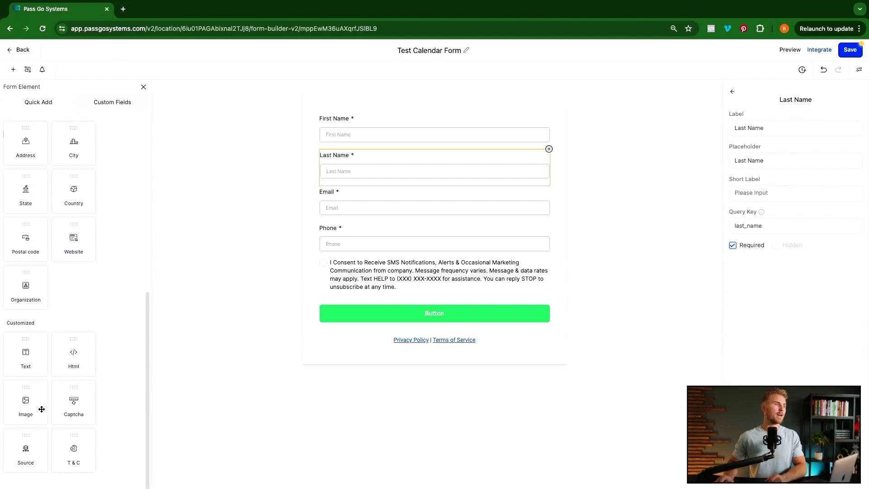
scroll(66, 362, "up", 5)
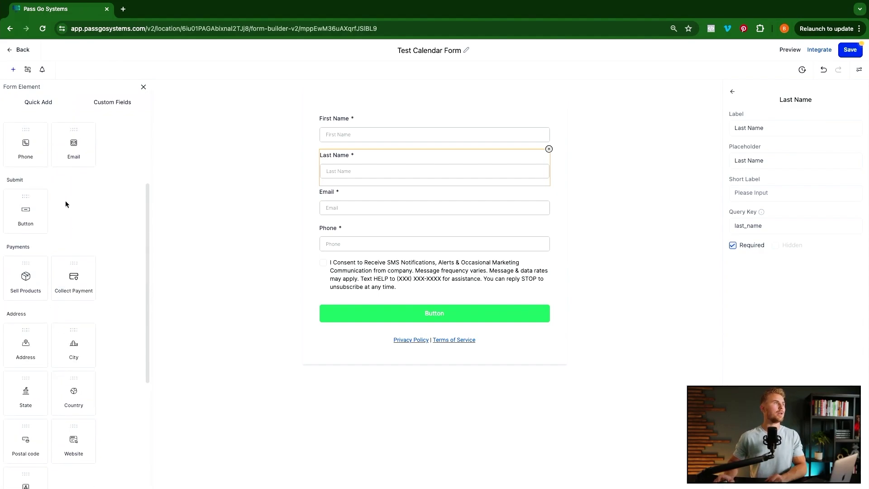
Step: Start a new Multi Line custom field for contacts and name it "What's Going Wrong With Your Electrical?"
left_click(108, 106)
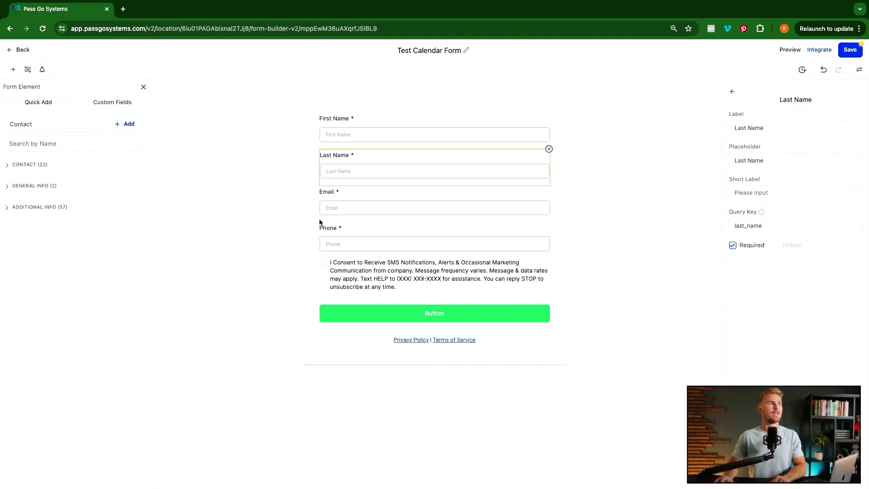
left_click(125, 124)
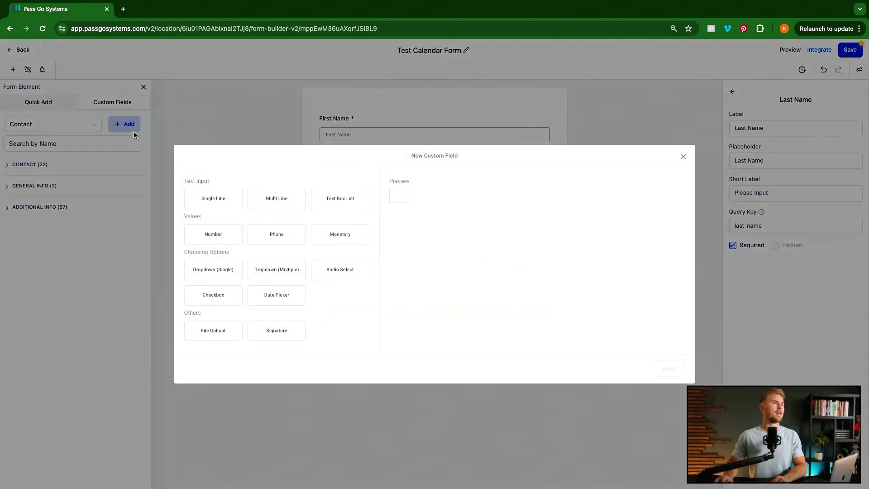
left_click(275, 200)
left_click(667, 370)
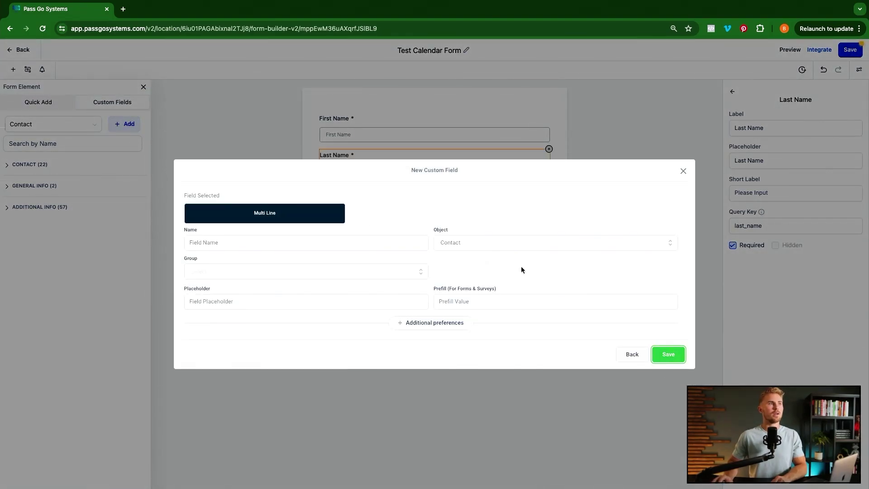
left_click(326, 239)
type("What's G")
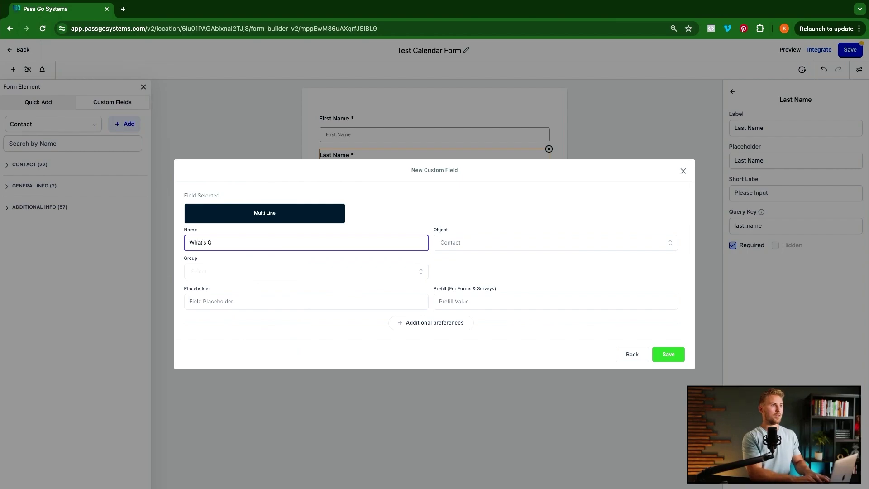
type("oing Wrong With You")
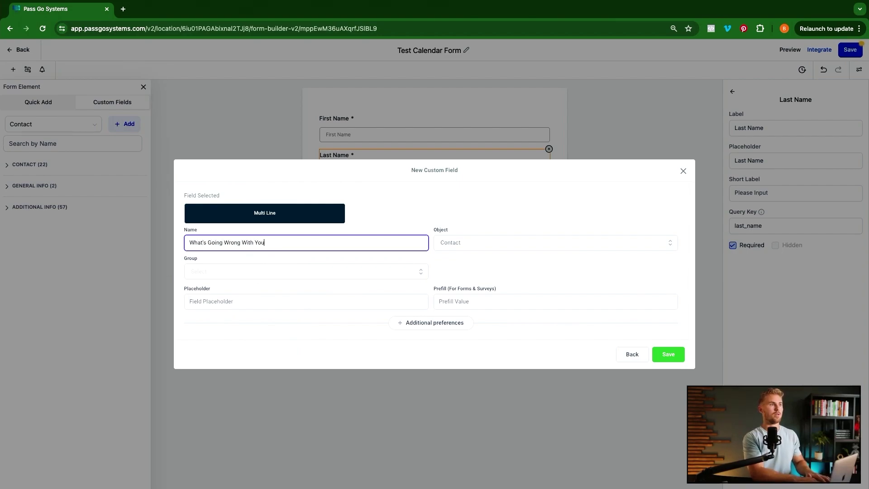
type("r Electrical?")
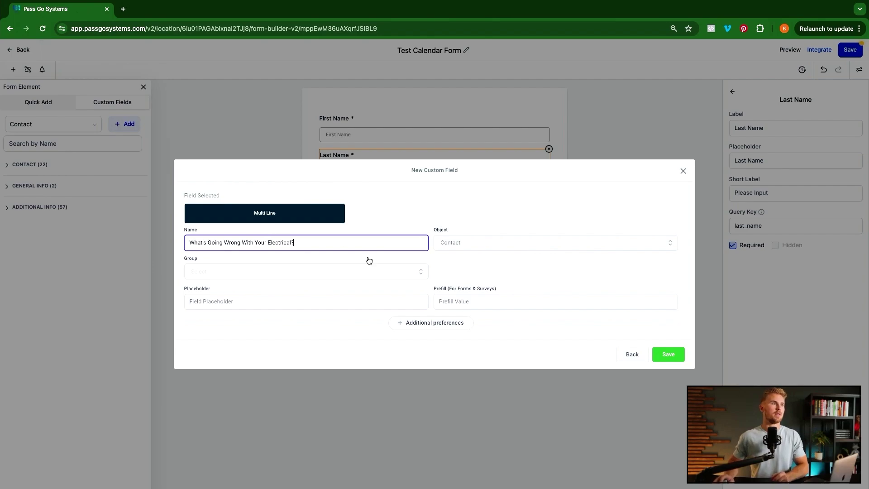
left_click_drag(302, 240, 191, 241)
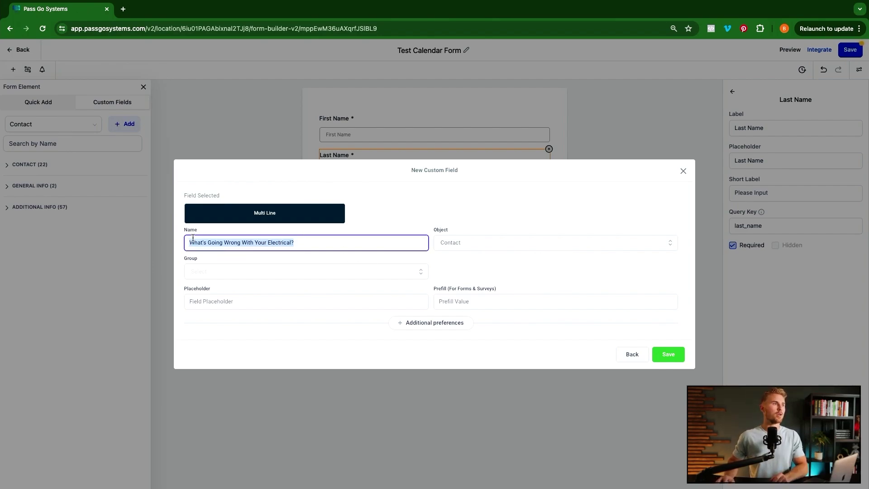
Step: Assign the custom field to the General Info group, set its placeholder to "Tell Me What's Wrong", and save it
left_click(289, 272)
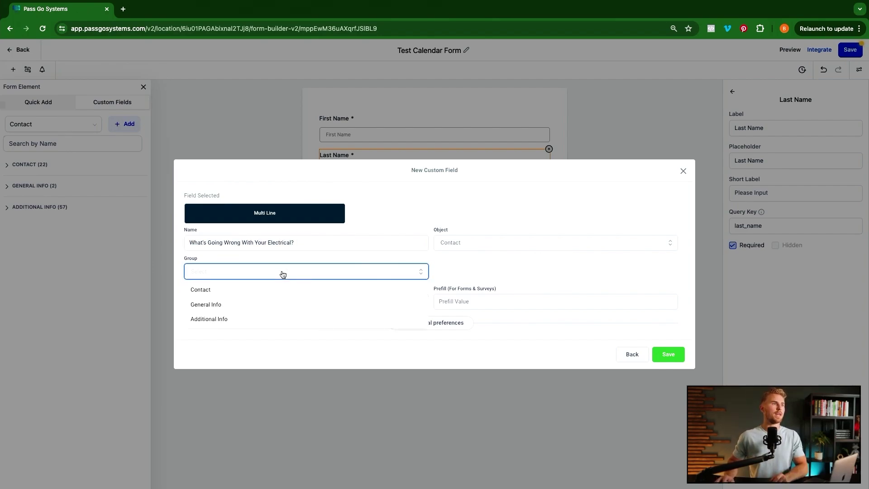
left_click(210, 305)
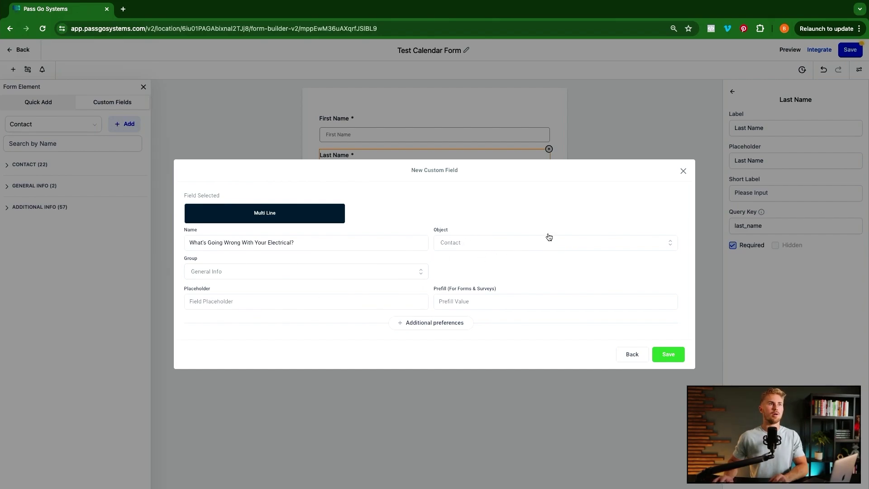
left_click(245, 301)
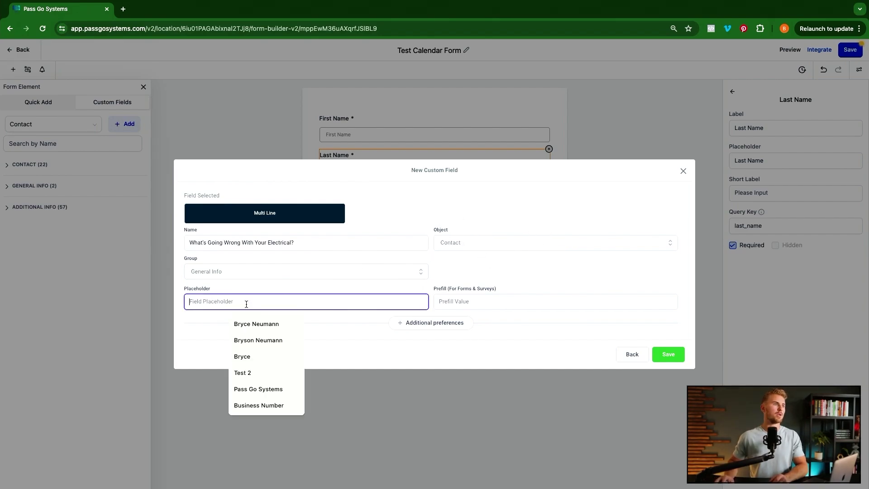
type("Tell Me ")
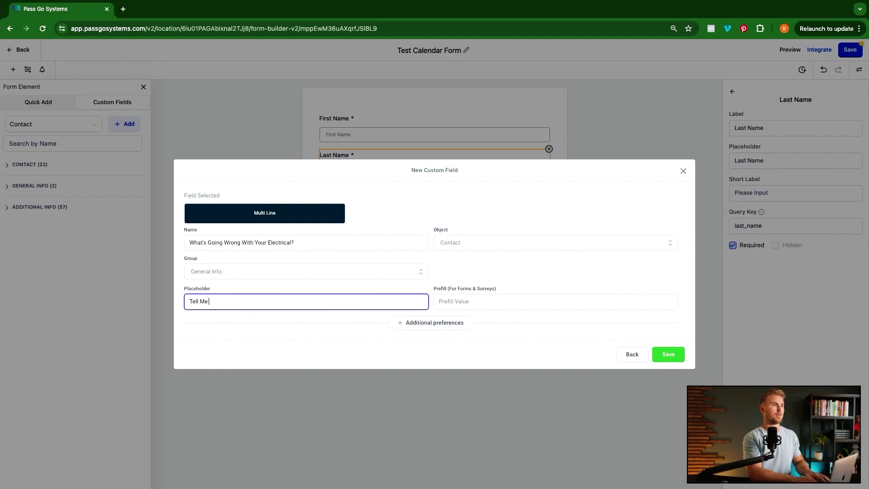
type("What's Wrong")
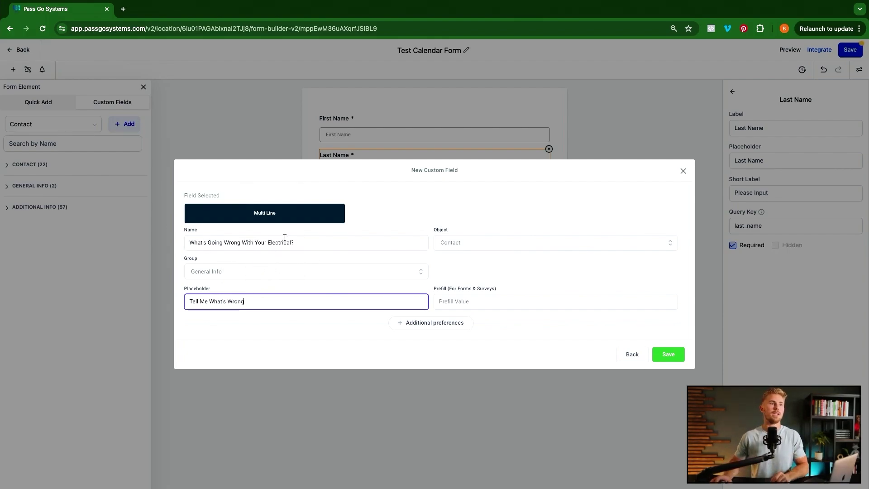
left_click(668, 355)
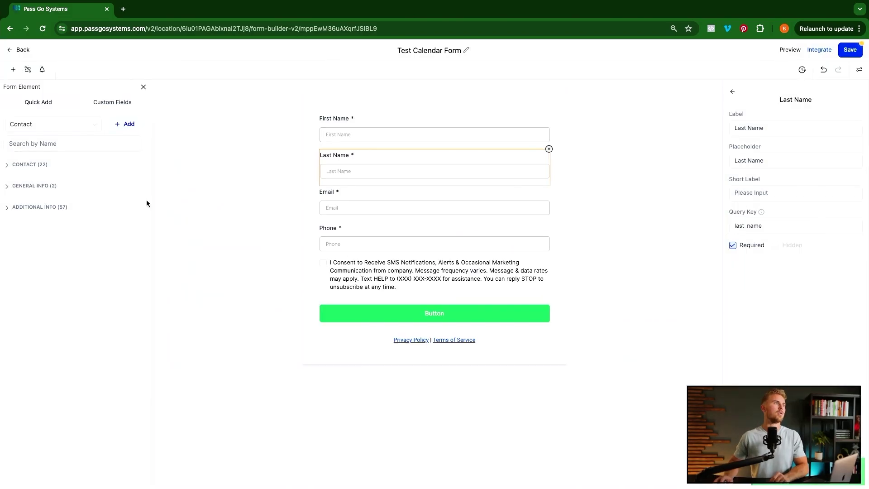
Step: Insert the "What's Going Wrong With Your Electrical?" field from General Info between Phone and the consent checkbox, and save the form
left_click(9, 187)
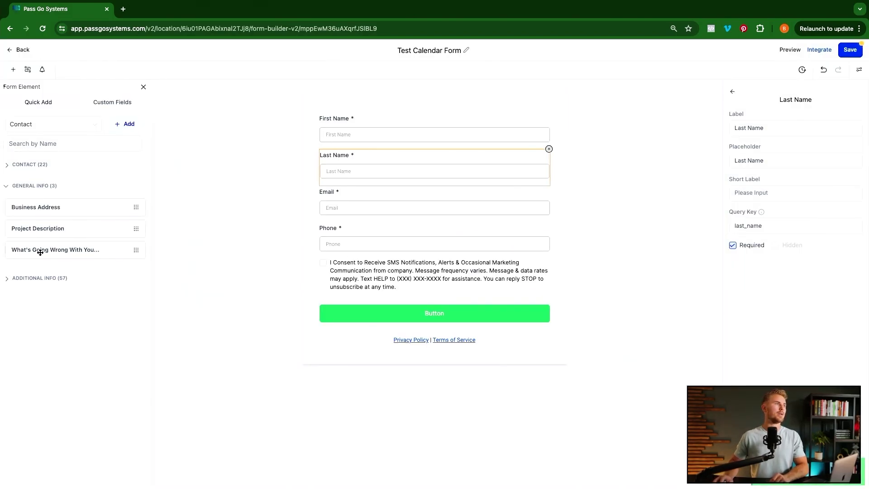
left_click_drag(49, 251, 387, 257)
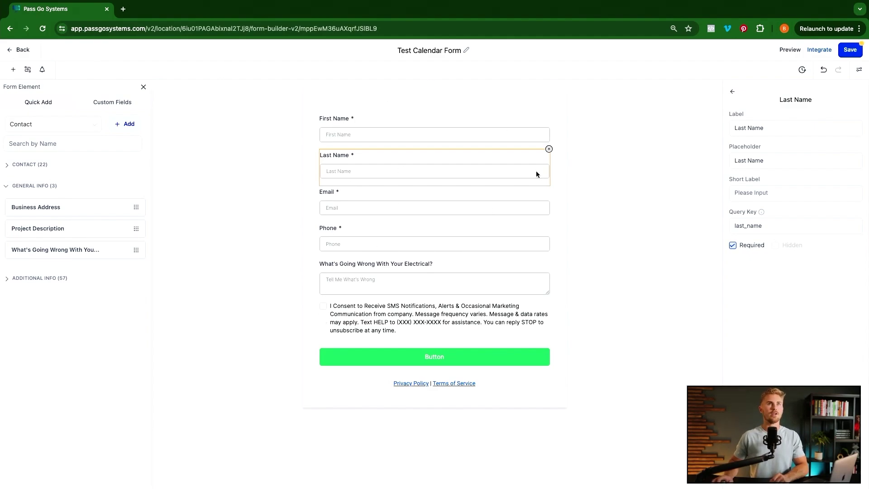
left_click(853, 52)
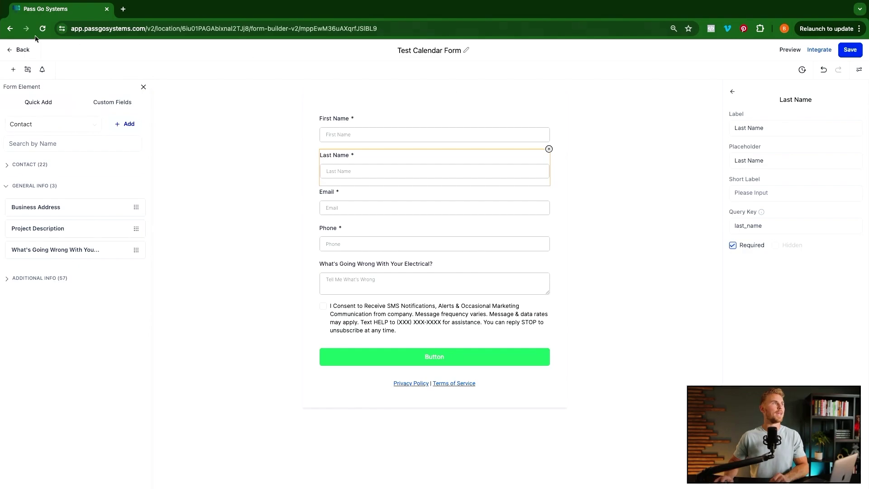
Step: Leave the form builder, go to the calendar settings and start a new calendar of the Service Calendar type
left_click(23, 51)
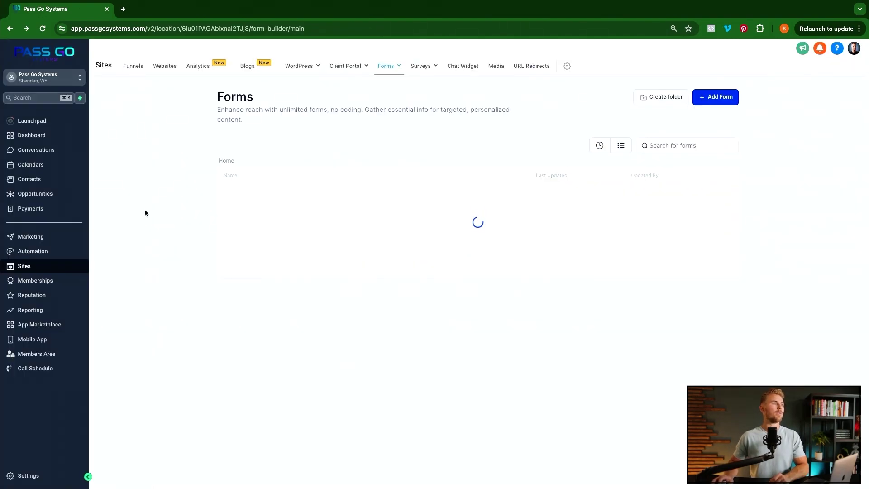
left_click(29, 165)
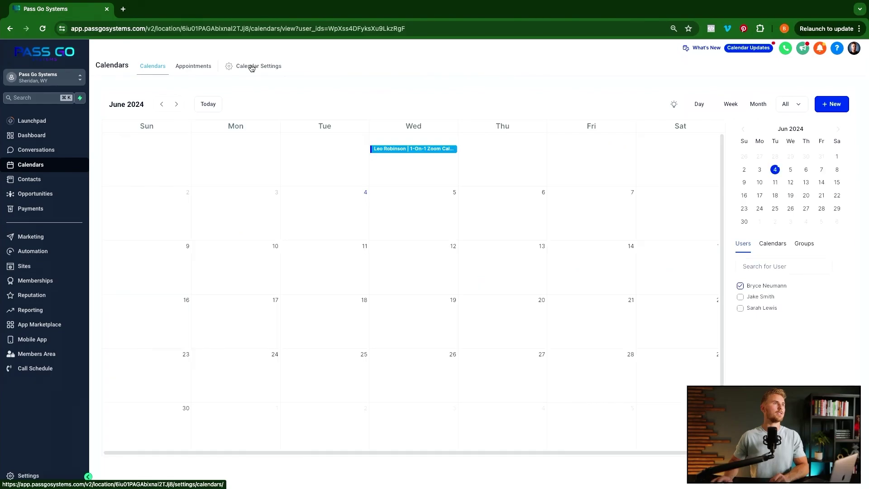
left_click(251, 68)
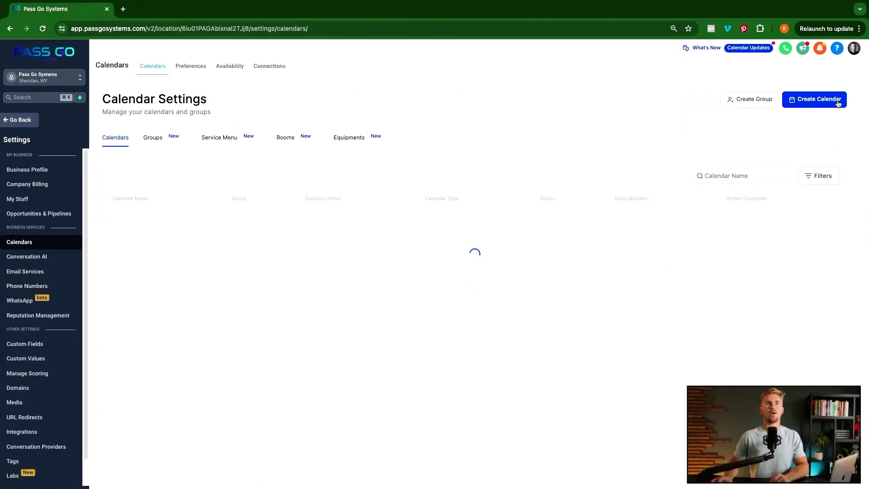
left_click(828, 103)
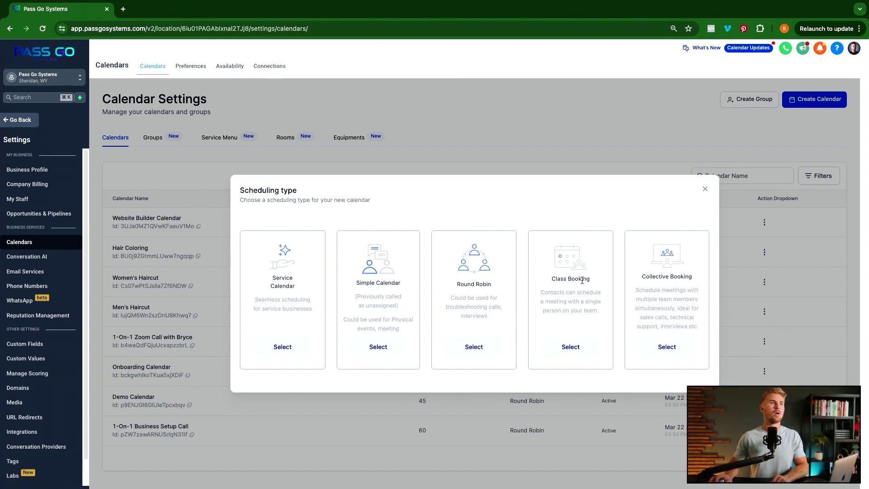
left_click(284, 347)
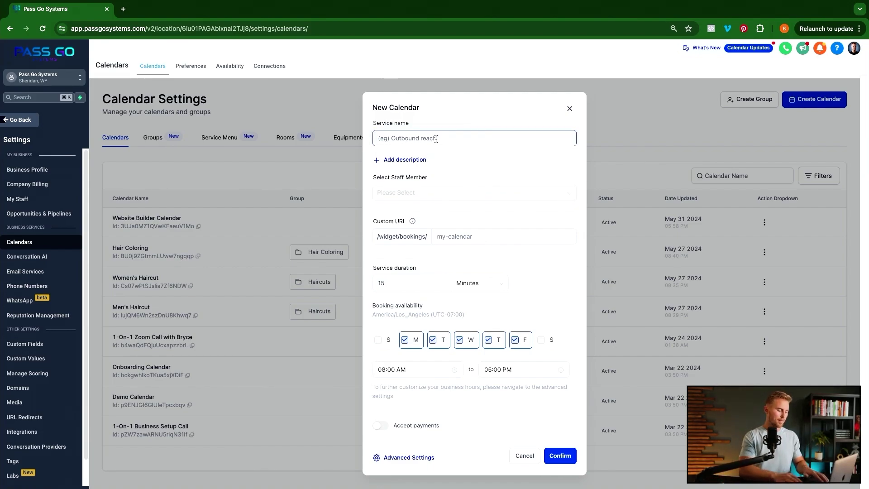
Step: Name the service "Electrical Test Calendar", assign the first listed staff member, and set the custom URL to "test-electrical"
type("Electrical Test Calendar")
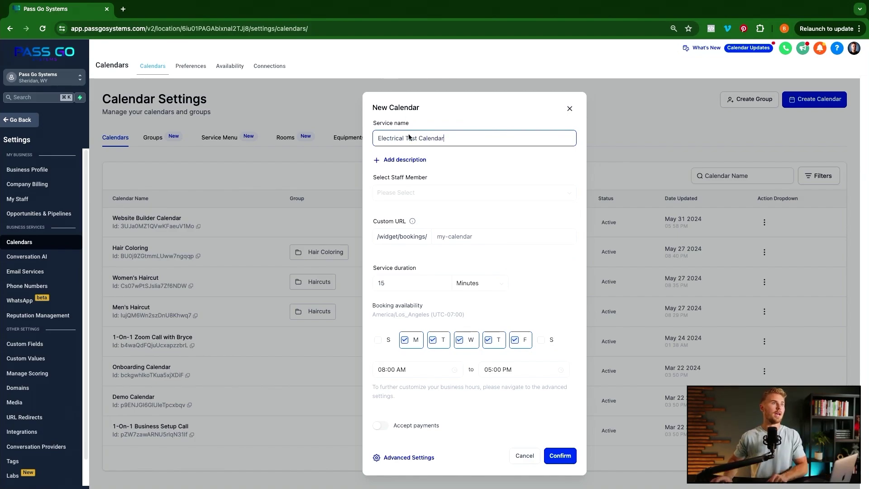
left_click(405, 193)
left_click(408, 212)
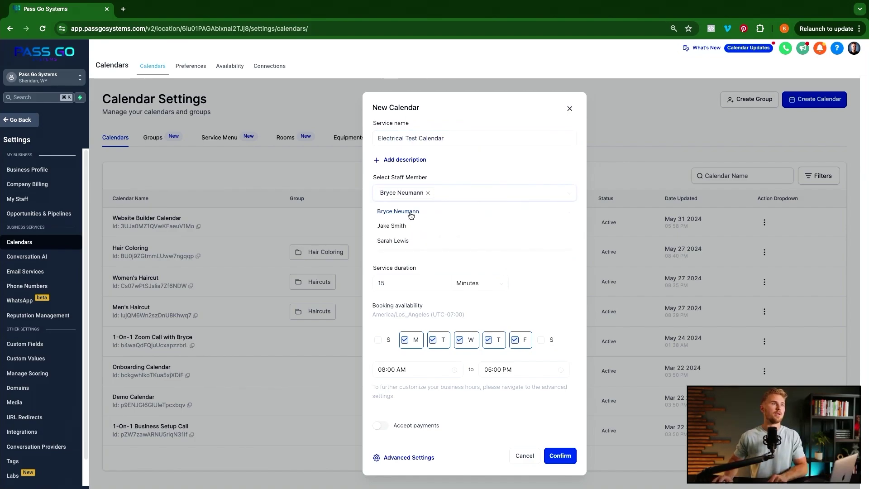
left_click(493, 173)
left_click(474, 235)
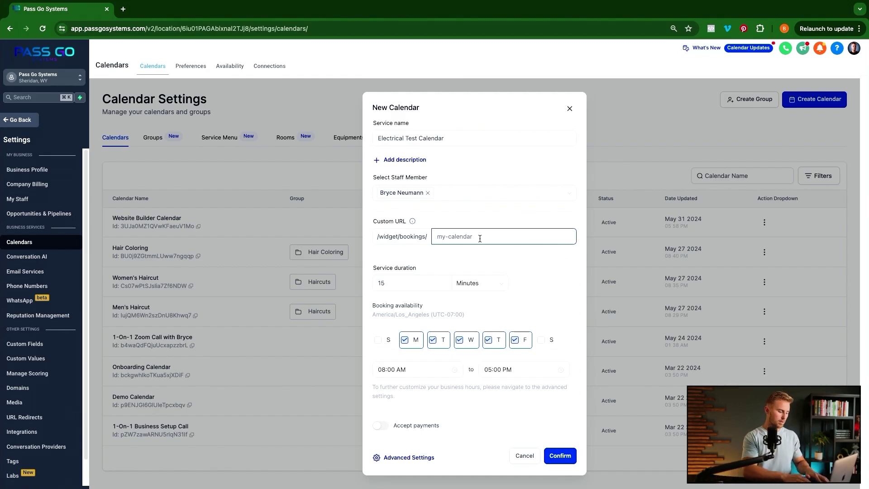
type("test-electrical")
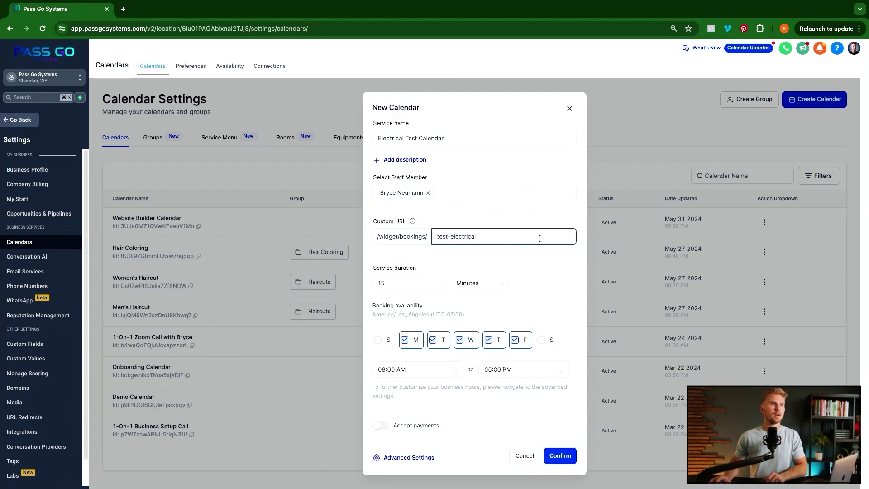
Step: Set the service duration to 45 minutes, create the calendar, and dismiss the sharing details without previewing
left_click(464, 285)
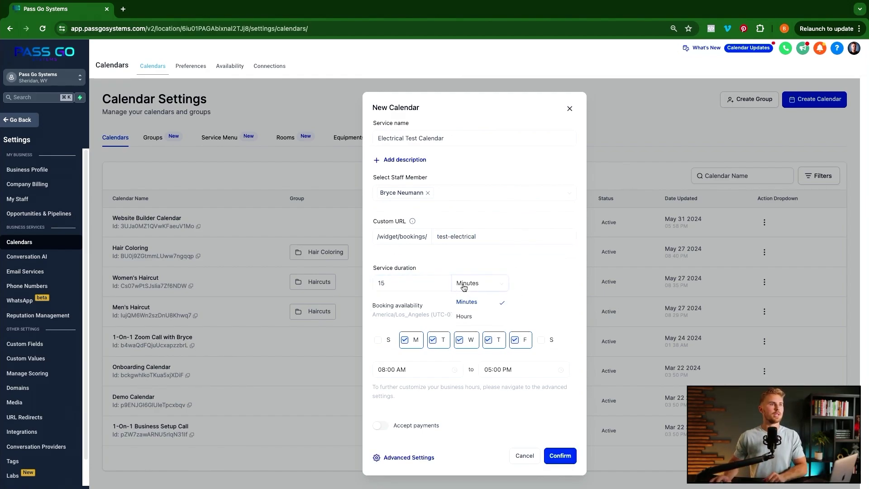
left_click(429, 282)
key("BackSpace")
key("BackSpace")
type("45")
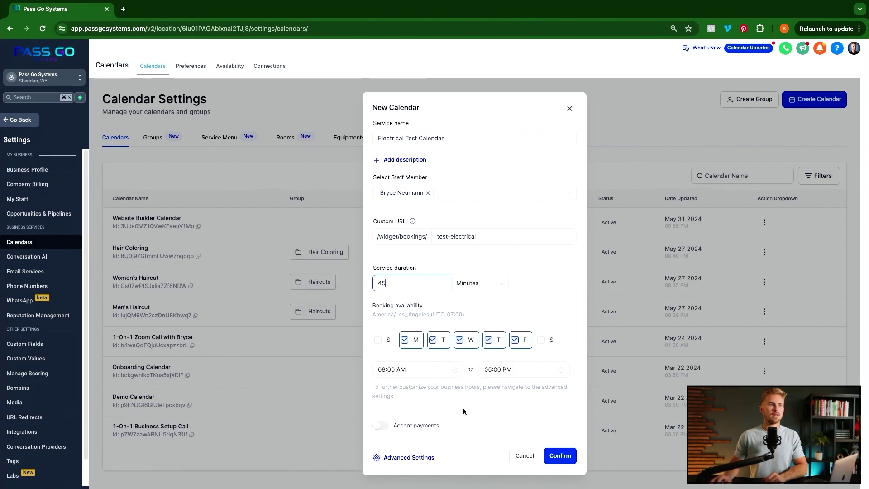
left_click(566, 457)
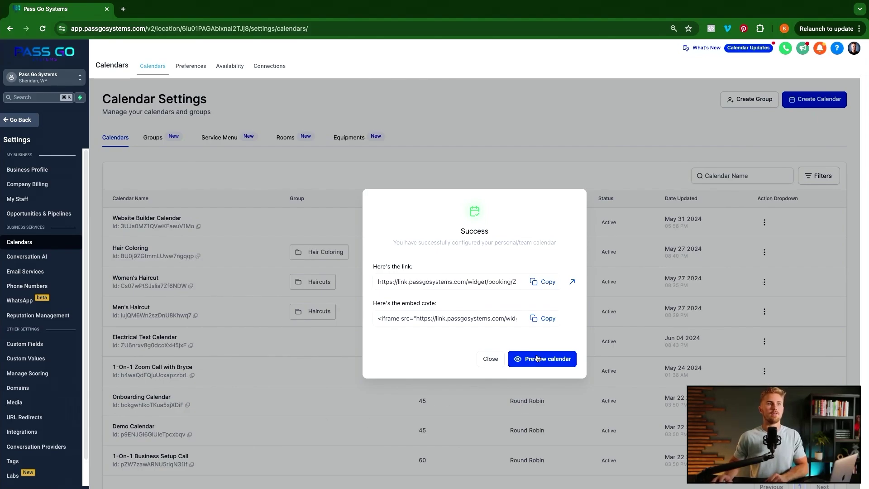
left_click(492, 360)
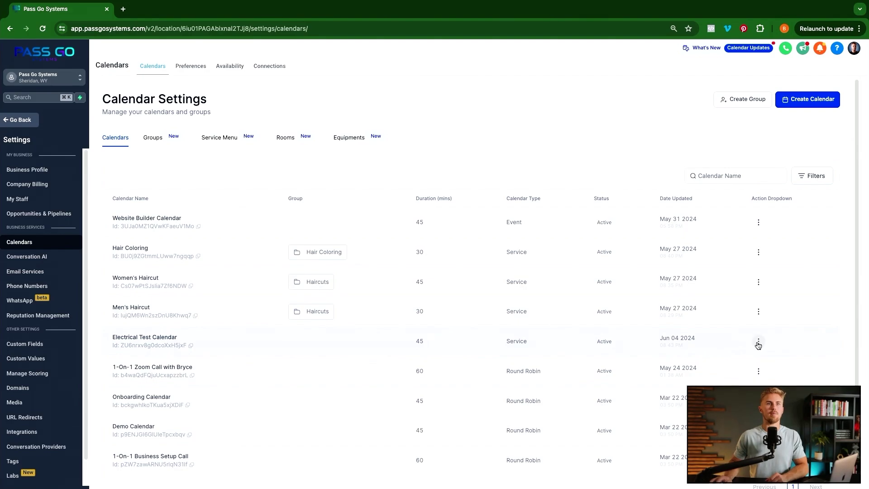
Step: Edit the Electrical Test Calendar to use "Test Calendar Form" as its booking form, and save the change
left_click(759, 343)
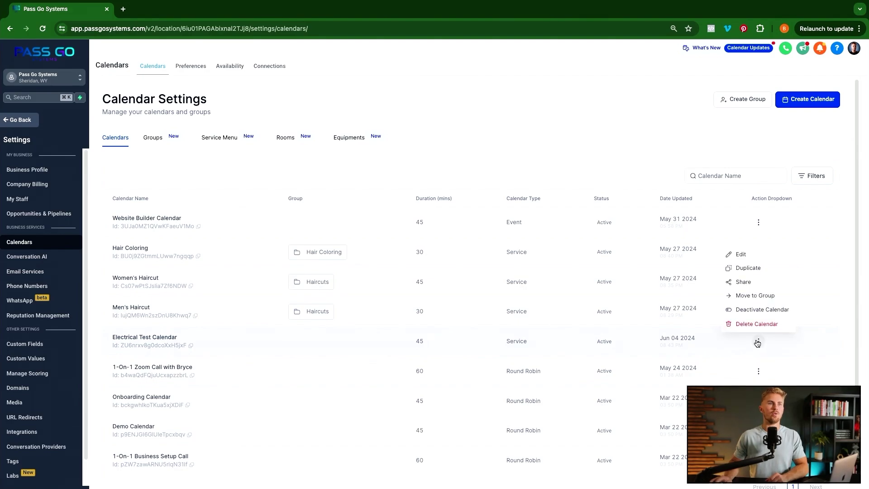
left_click(748, 257)
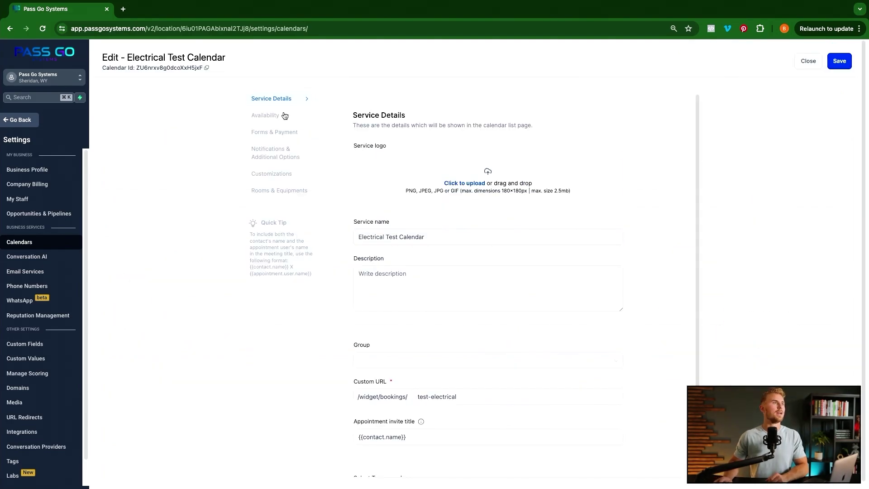
left_click(278, 134)
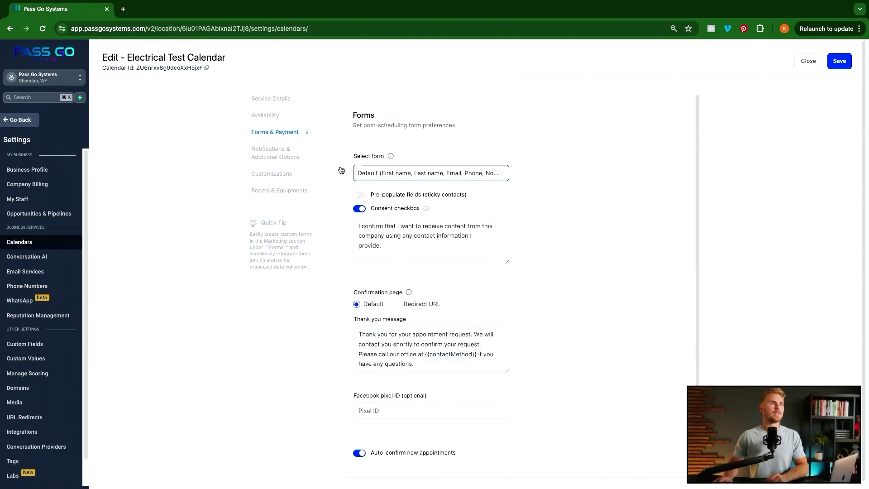
left_click(407, 175)
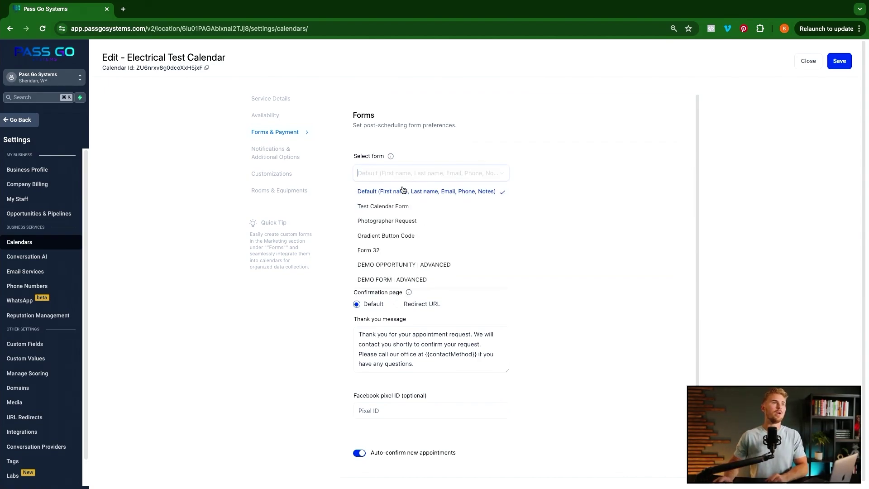
left_click(388, 209)
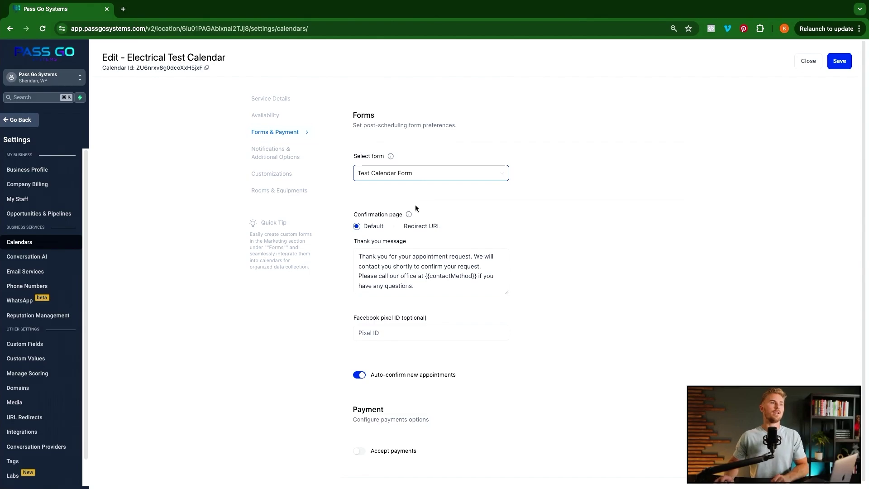
left_click(838, 61)
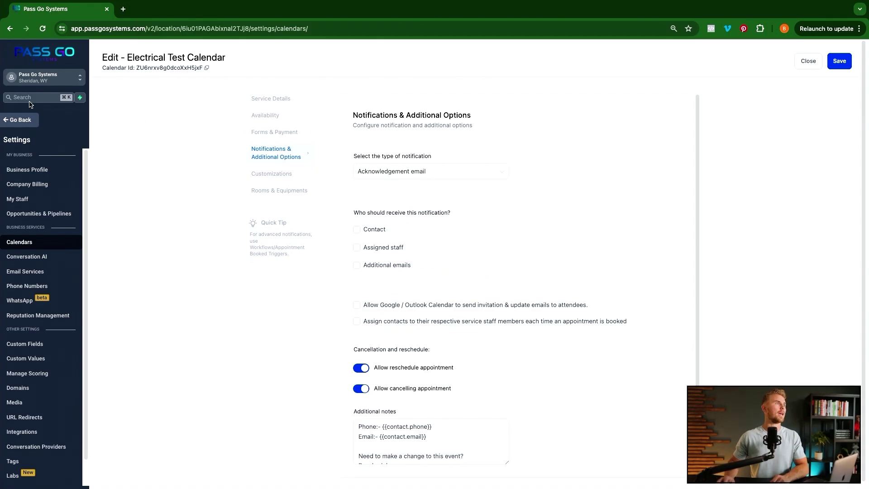
Step: Leave the settings and open the Demo page of the Demo website for editing
left_click(18, 119)
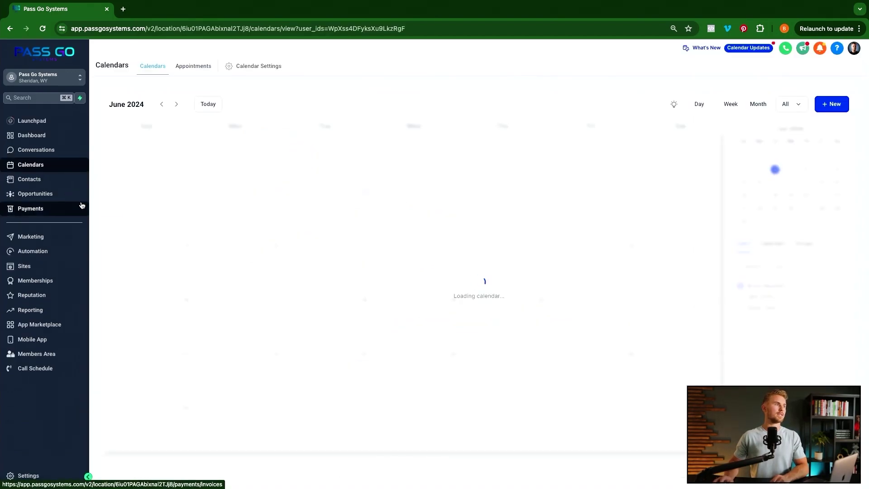
left_click(45, 265)
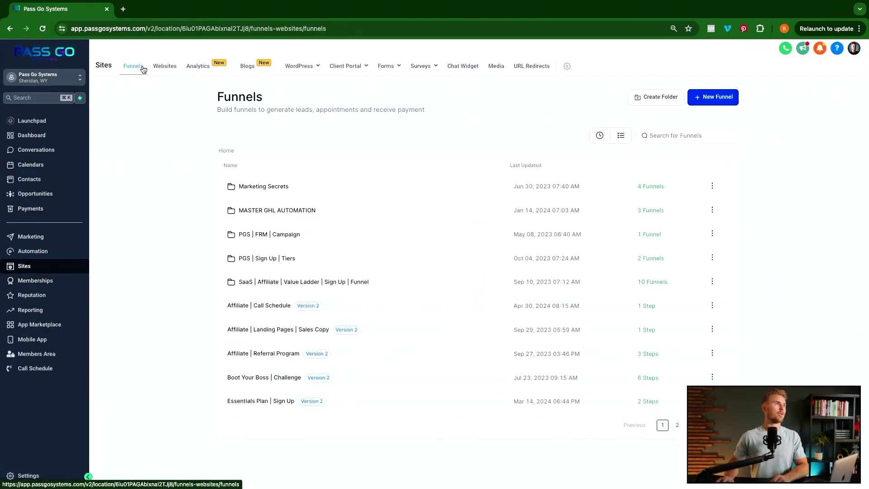
left_click(162, 68)
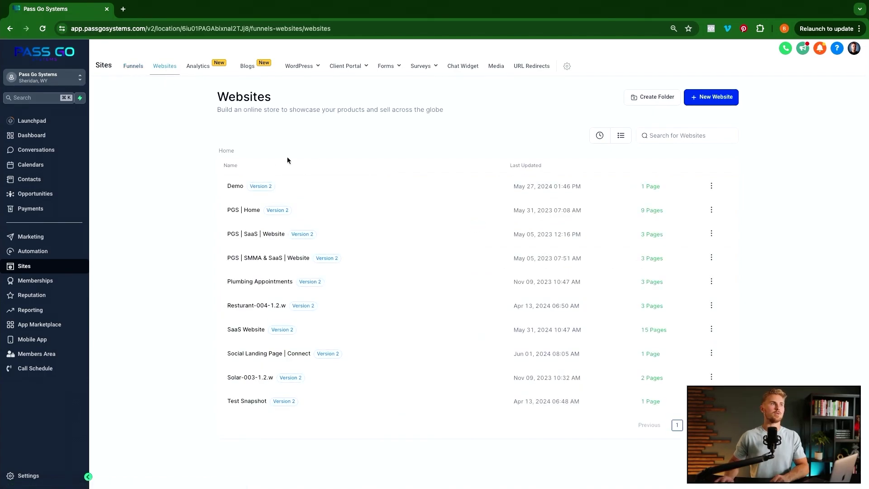
left_click(235, 187)
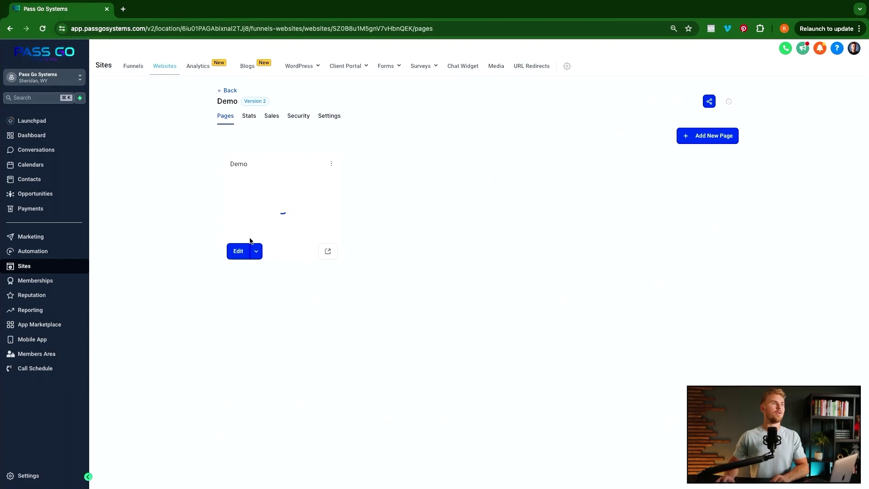
left_click(238, 252)
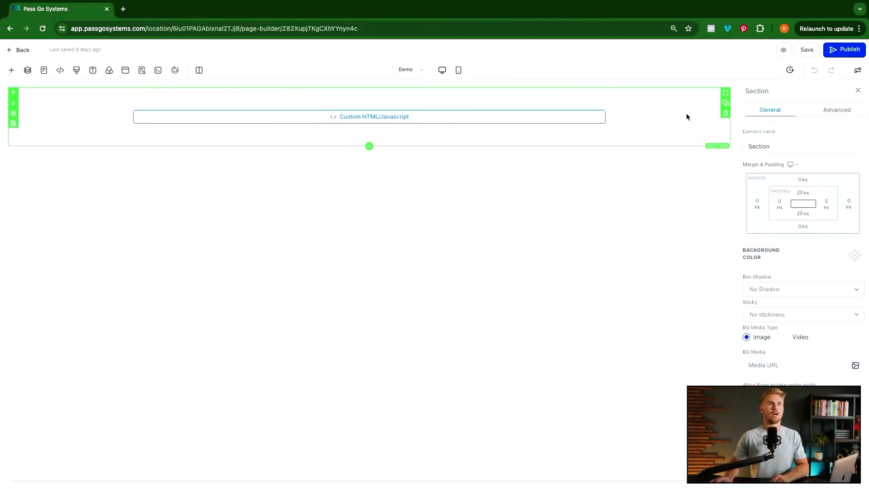
Step: Replace the page's Custom HTML/Javascript section with a full-width section containing a one-column row
left_click(724, 117)
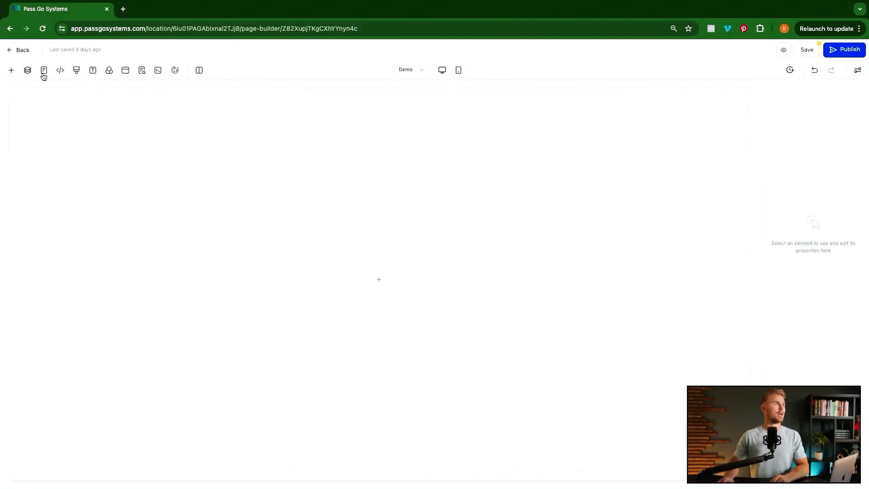
left_click(12, 71)
left_click(22, 91)
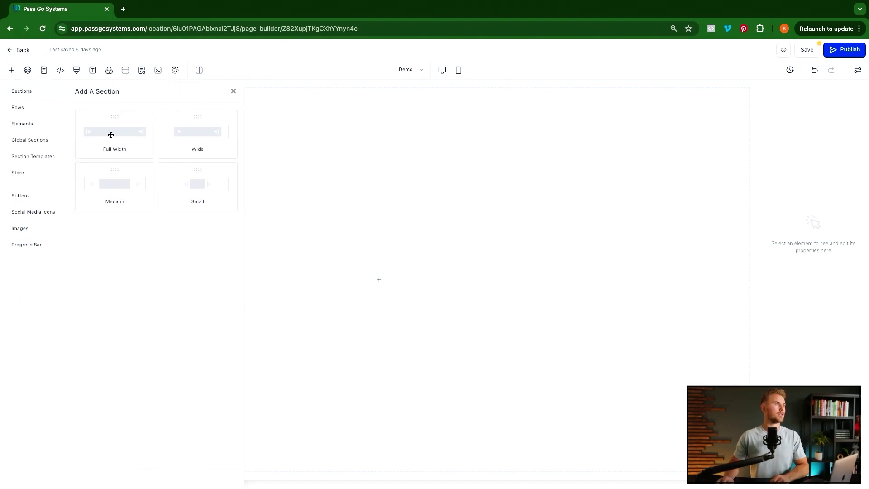
left_click_drag(117, 141, 250, 141)
left_click(370, 116)
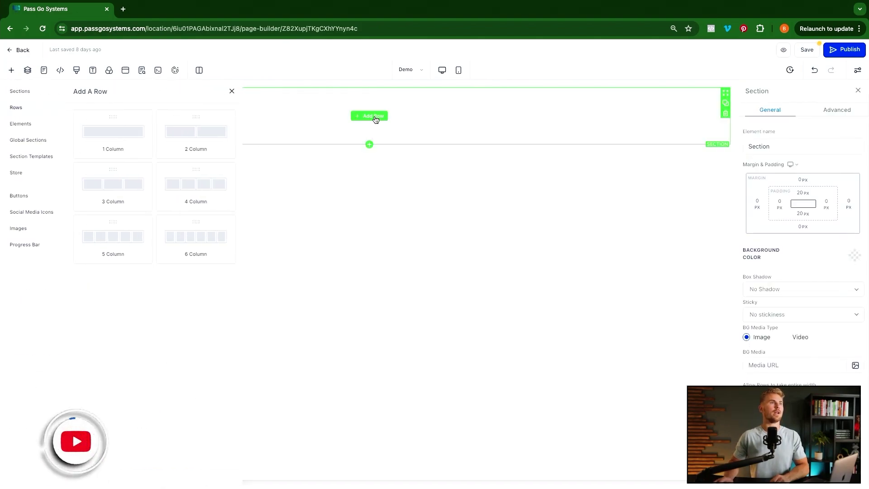
left_click(112, 131)
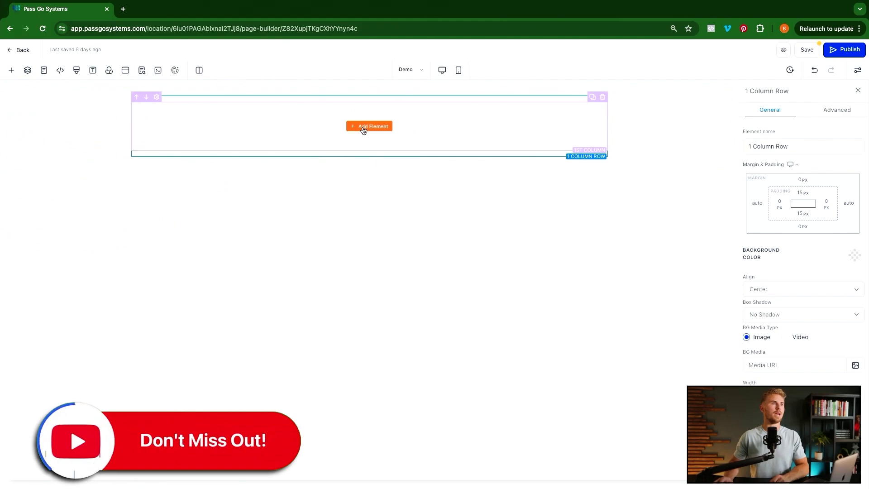
Step: Add a Calendar element to the empty column, link it to "Electrical Test Calendar", and save the page
left_click(363, 129)
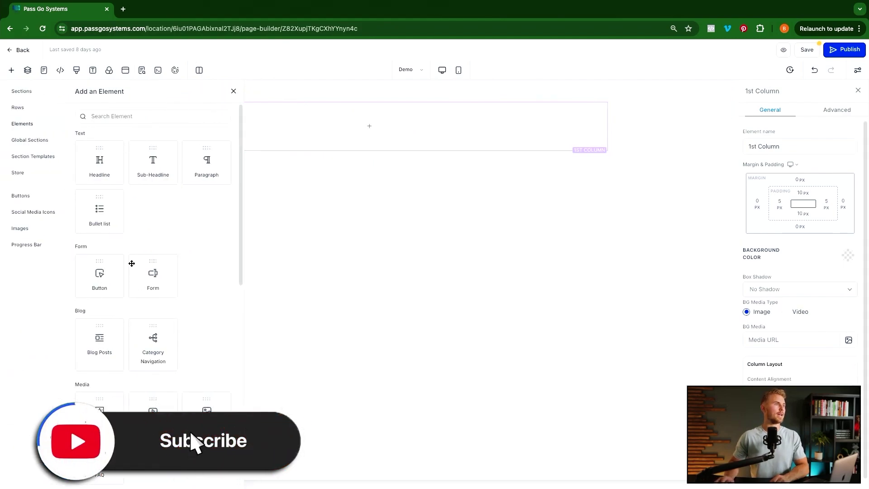
left_click(144, 111)
type("cal")
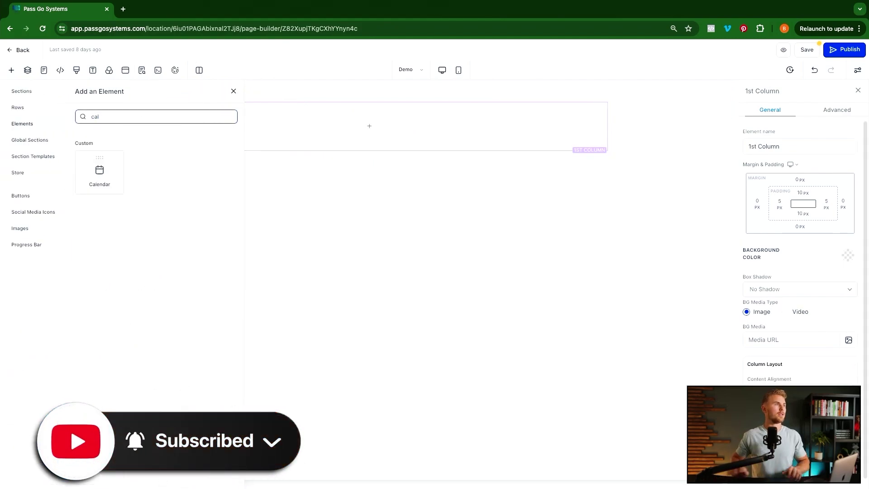
left_click(85, 177)
left_click(441, 256)
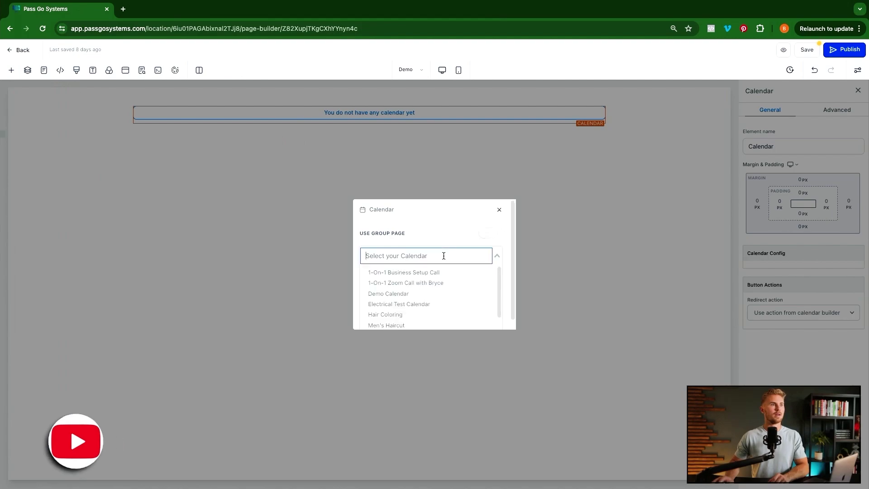
left_click(423, 304)
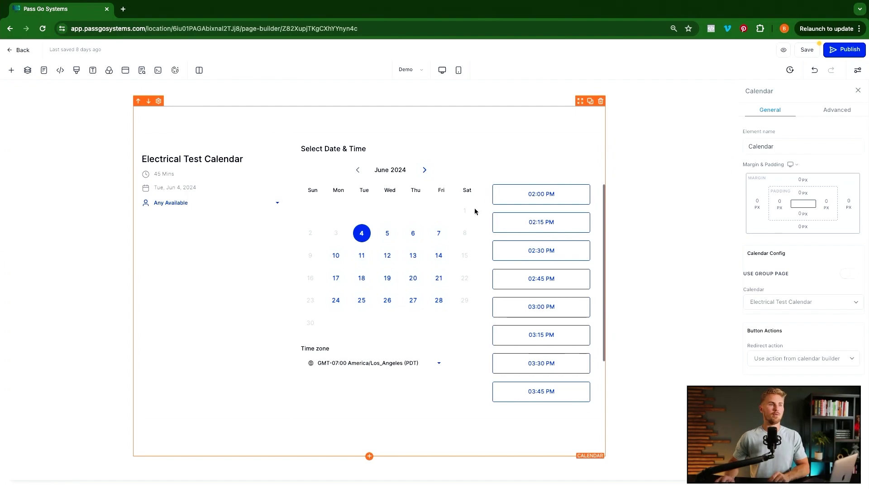
left_click(808, 50)
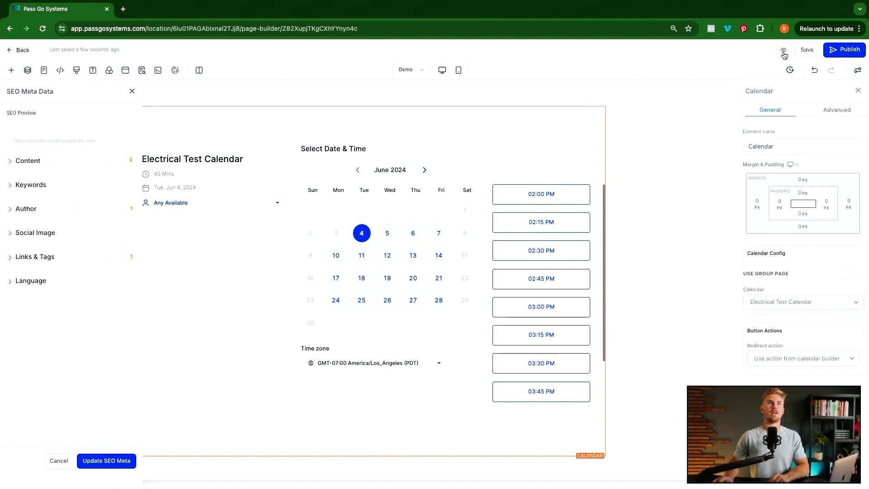
Step: Preview the Demo page and select the named staff member with the 08:00 AM slot on June 5, 2024 for booking
left_click(784, 51)
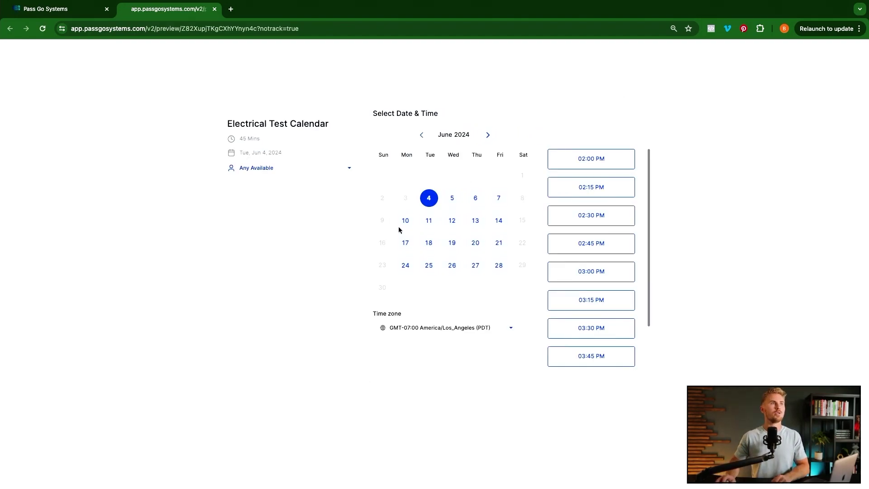
left_click(276, 172)
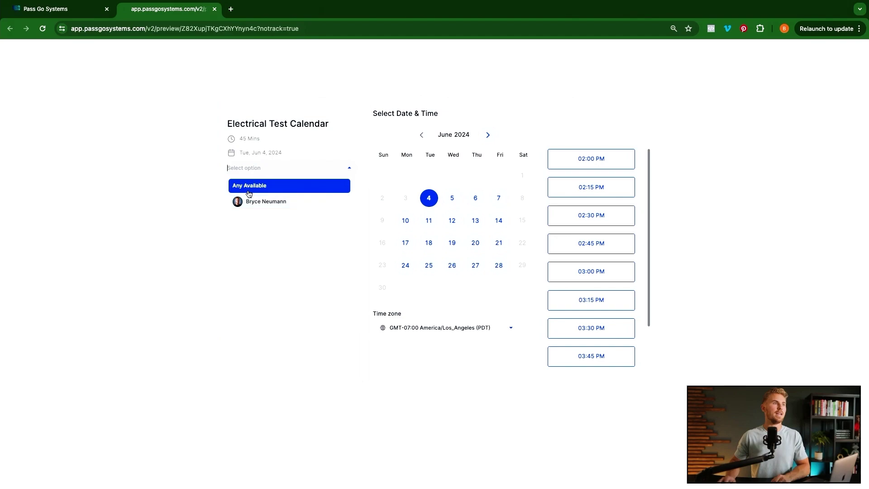
left_click(271, 206)
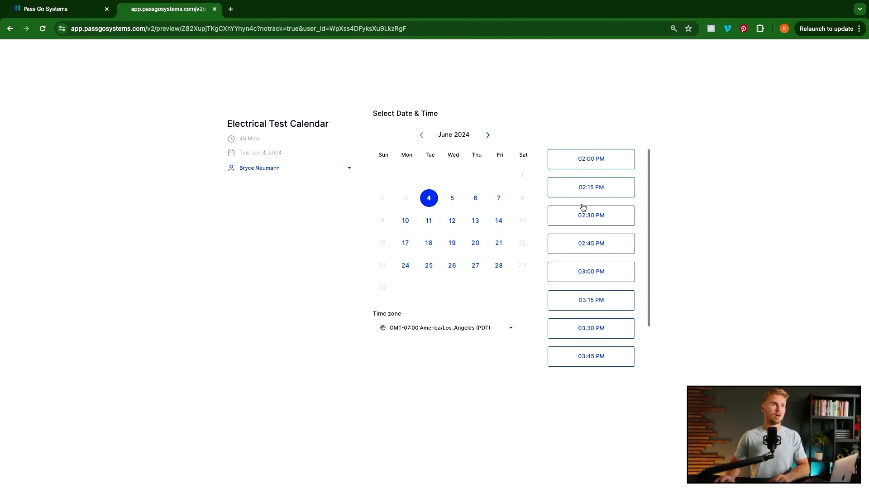
left_click(452, 200)
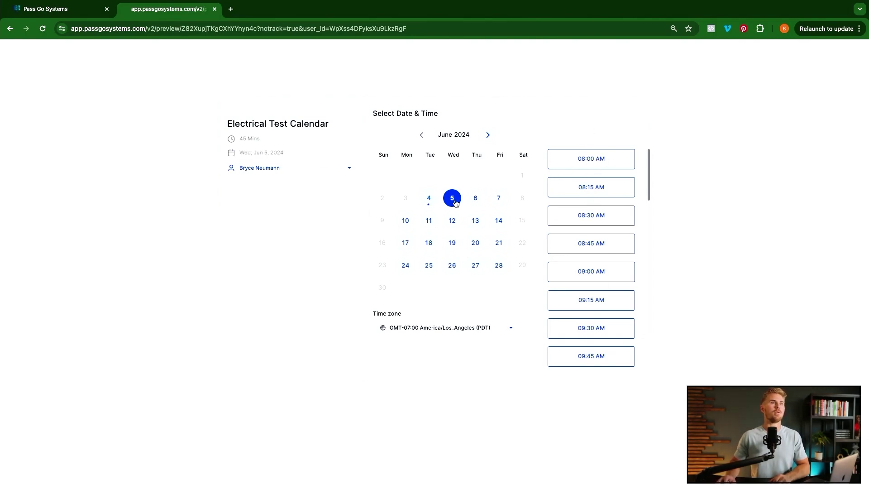
left_click(601, 162)
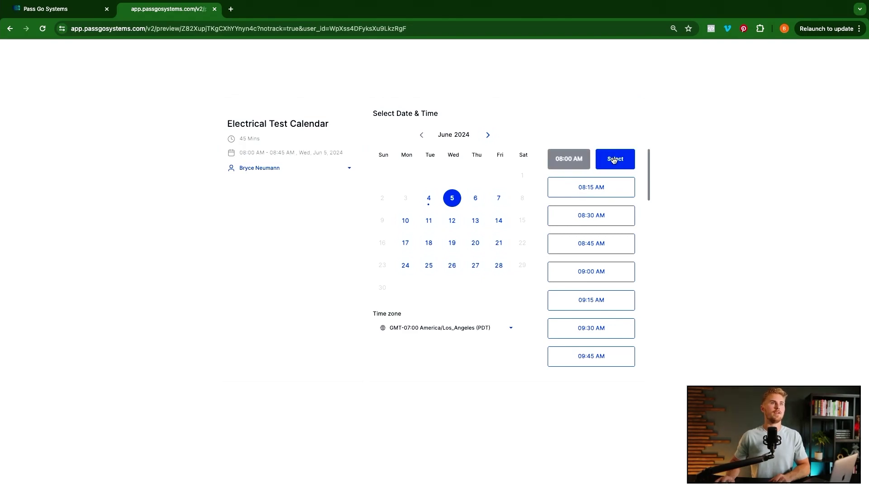
left_click(613, 160)
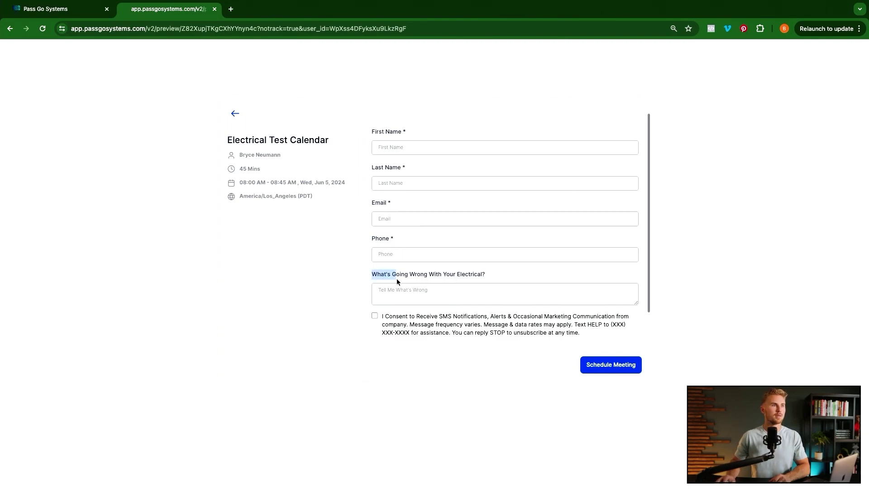
Step: Complete the booking form with test contact details, the problem "It doesn't work." and SMS consent, and schedule the meeting
left_click_drag(397, 281, 483, 290)
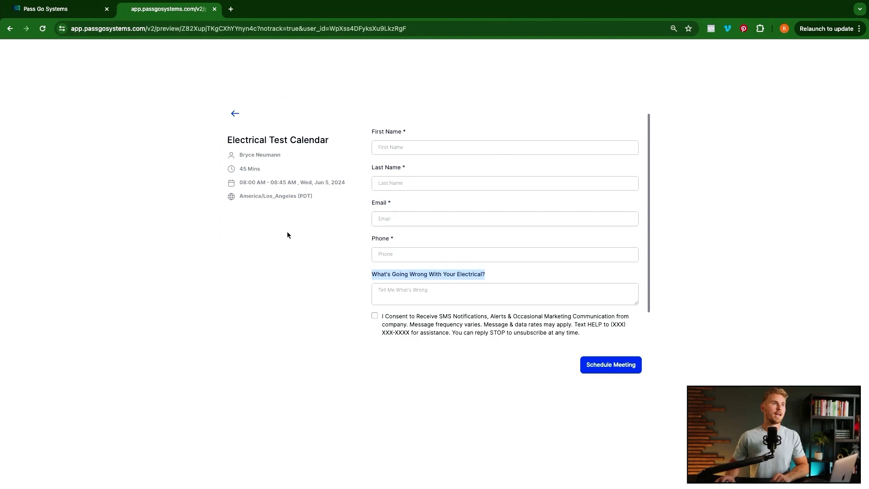
left_click(430, 147)
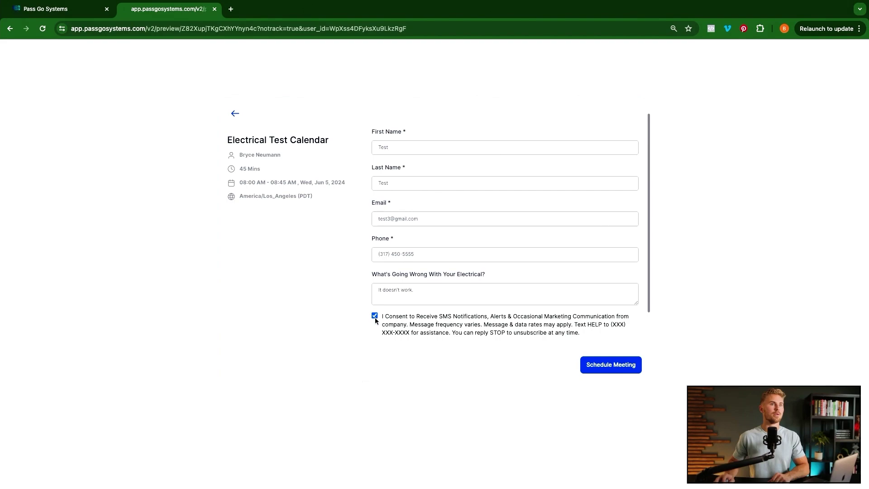
left_click(630, 371)
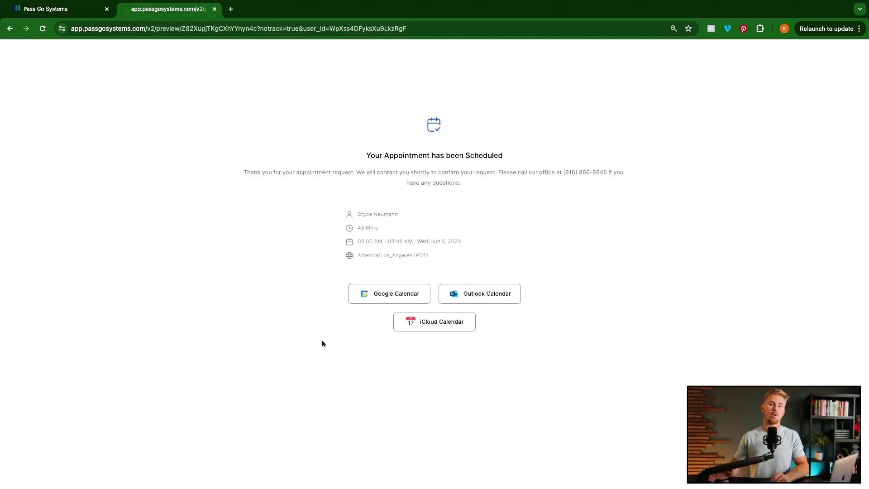
Step: Close the page preview, save the Demo page, and leave the page builder
left_click(214, 9)
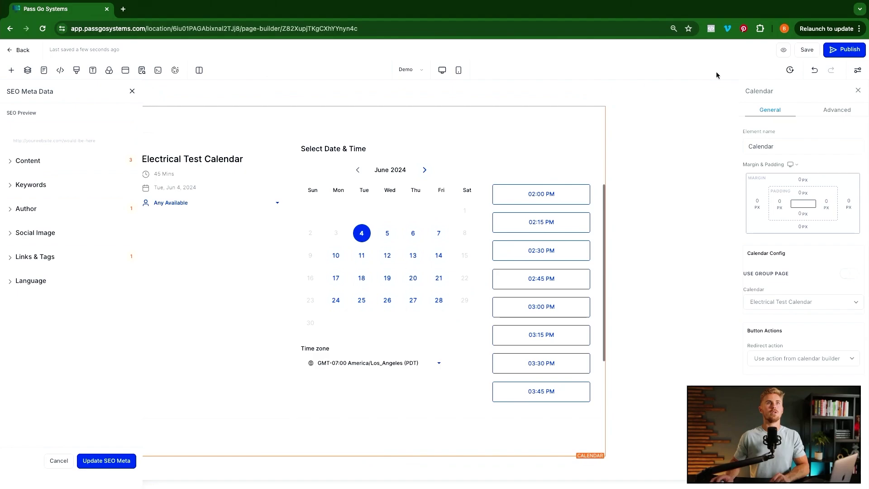
left_click(807, 51)
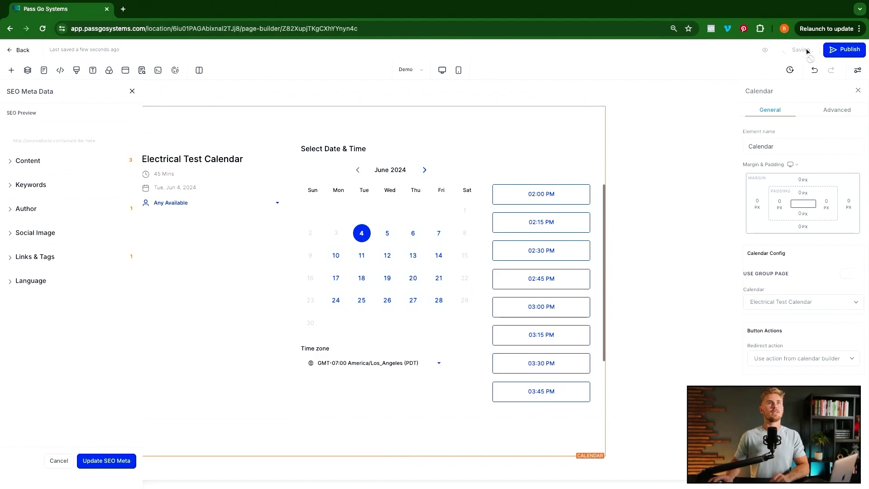
left_click(22, 50)
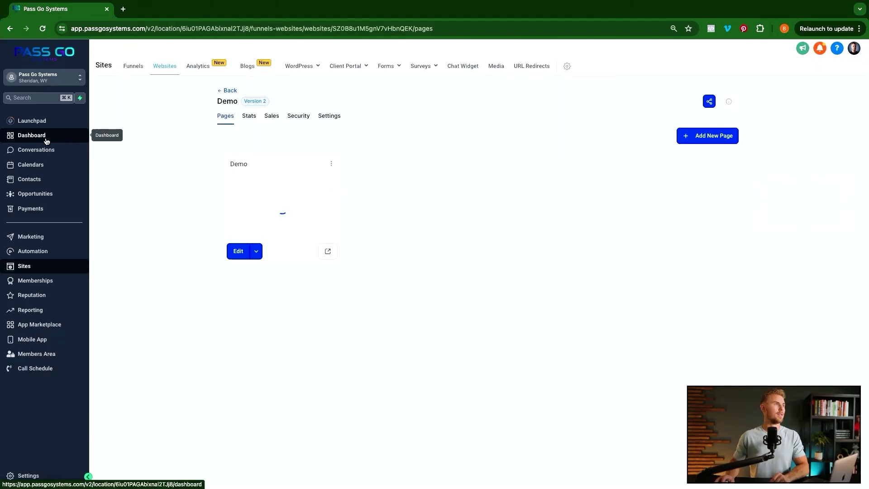
Step: Inspect the June 5 test appointment's details in the calendar, and look up its contact record by searching the contacts for "test3"
left_click(33, 166)
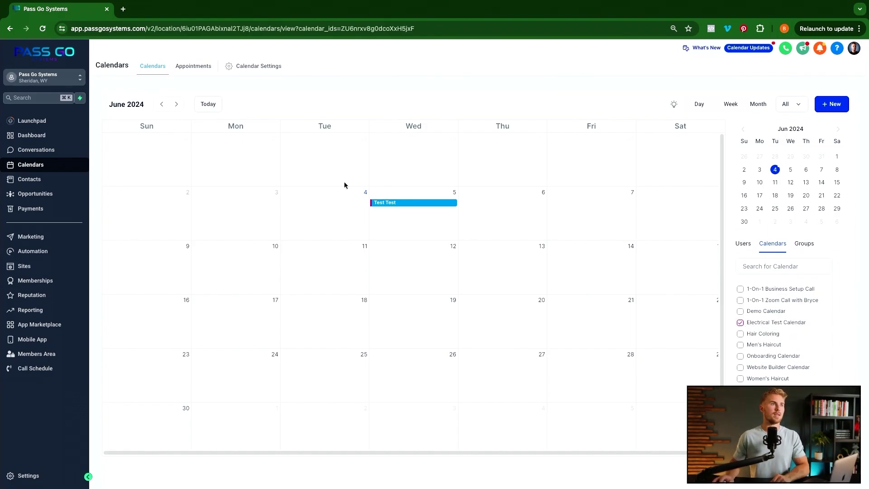
left_click(398, 202)
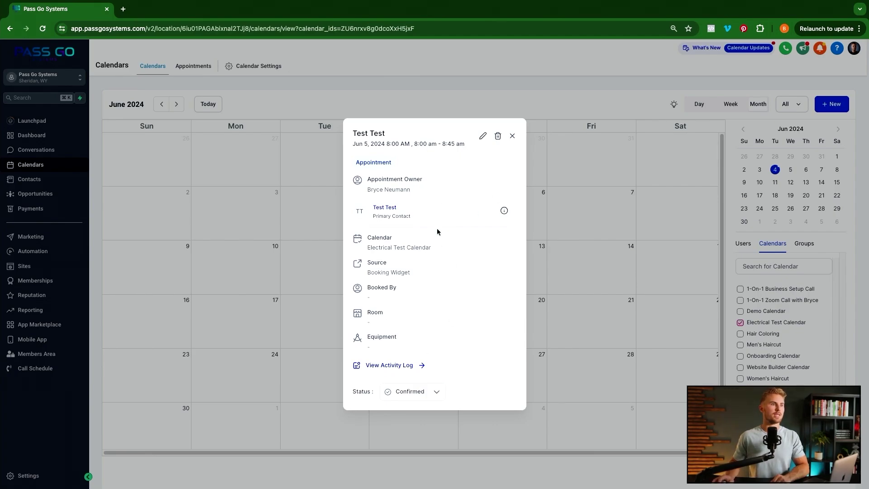
left_click(266, 219)
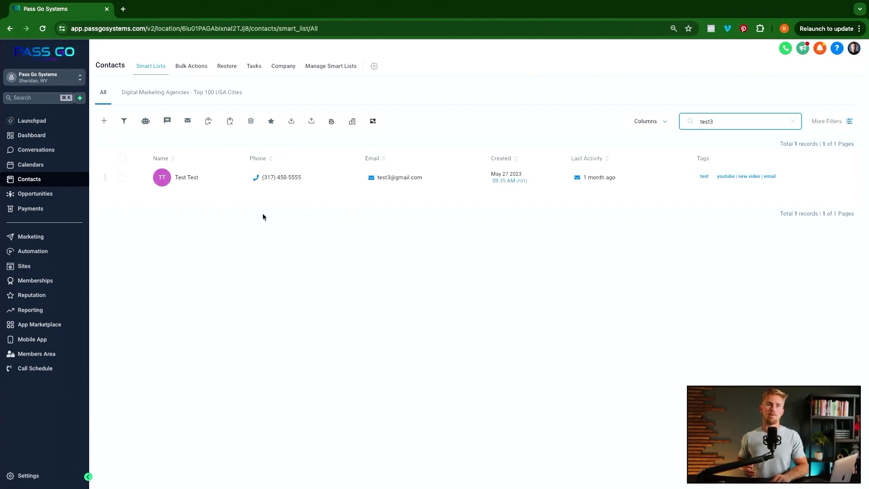
mouse_move(305, 179)
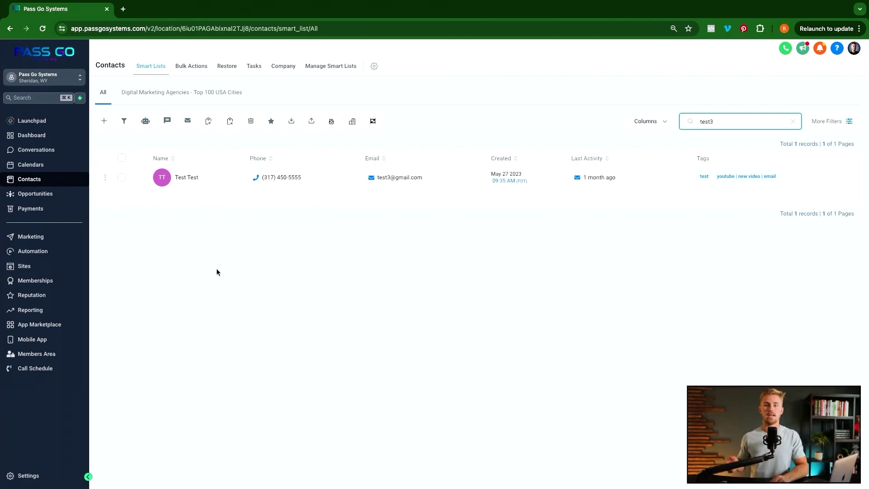
left_click(239, 273)
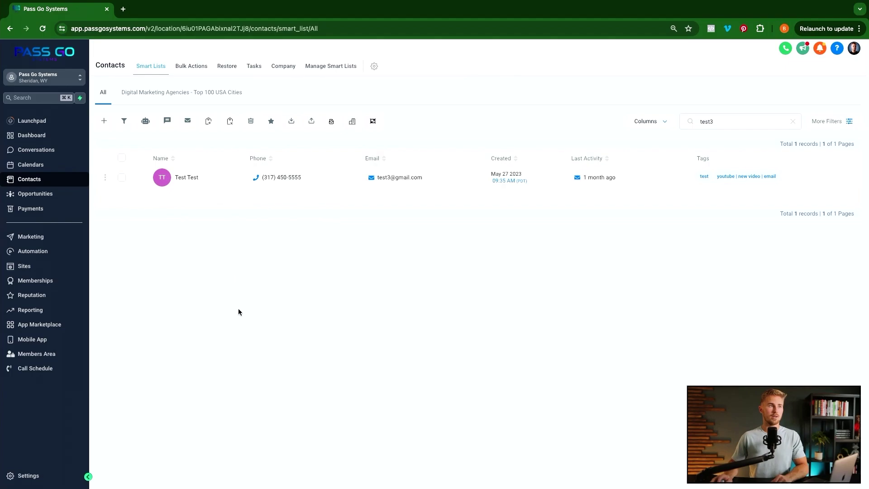
Step: Open the Electrical Test Calendar's notifications and additional options for editing from the calendar settings
left_click(31, 165)
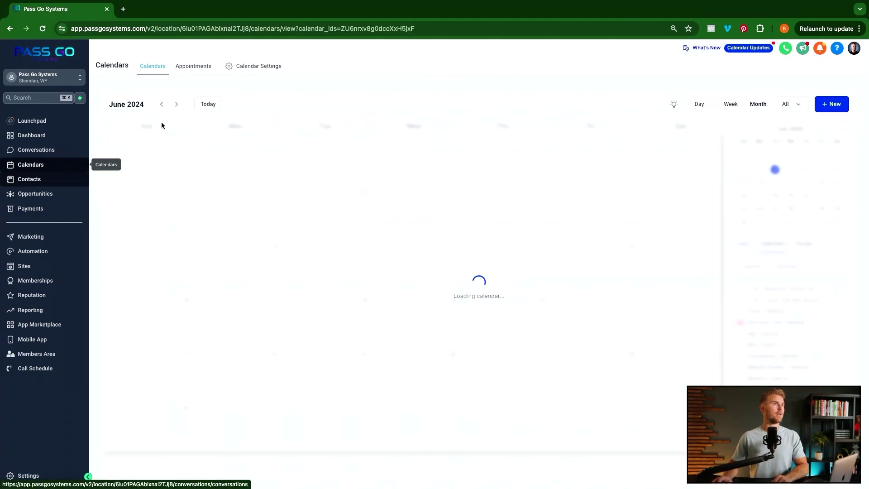
left_click(254, 66)
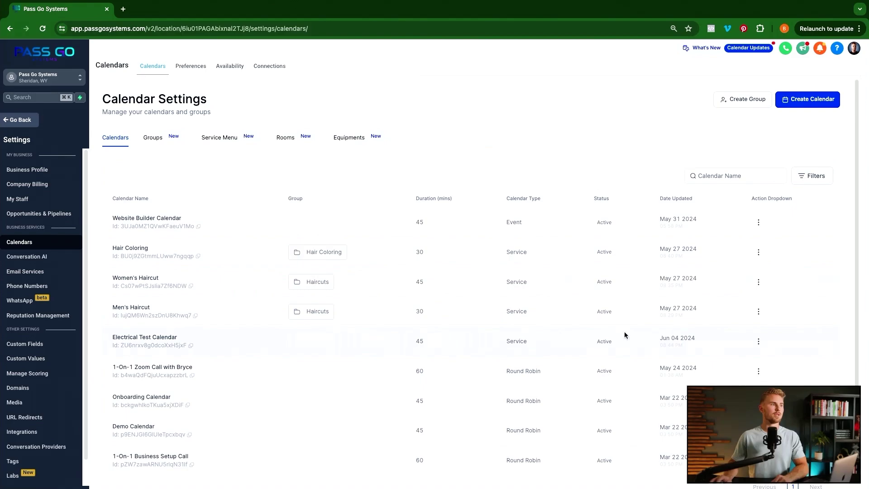
left_click(759, 342)
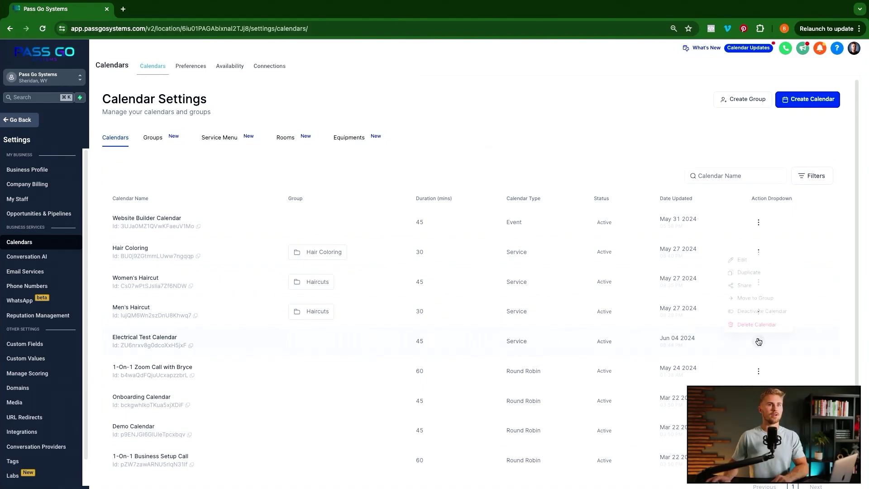
left_click(746, 256)
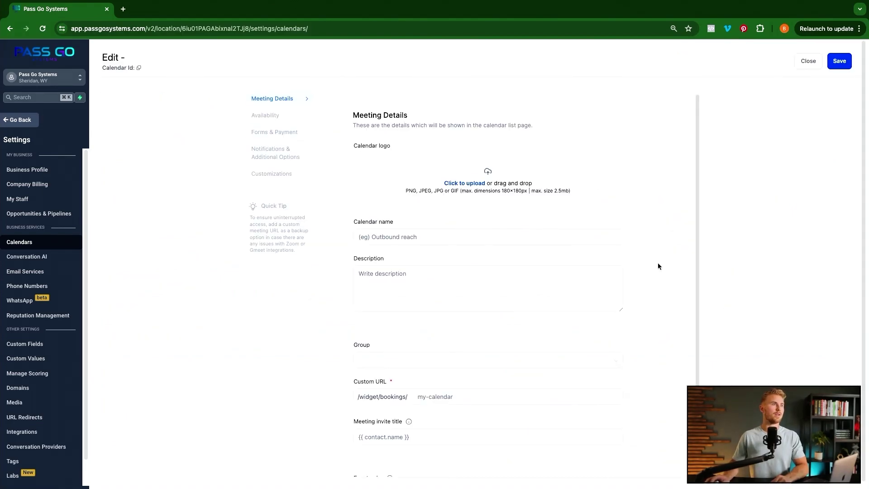
left_click(270, 154)
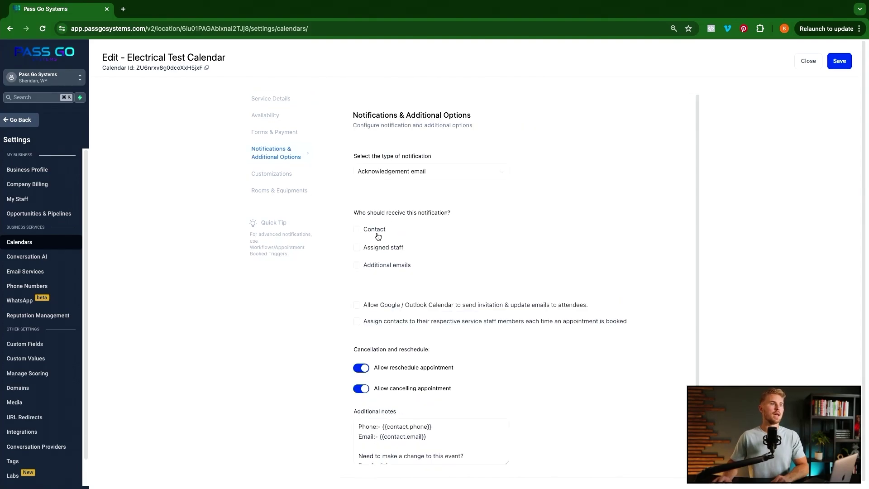
Step: Set the acknowledgement email to go to the contact and the assigned staff, without additional emails
scroll(384, 366, "down", 1)
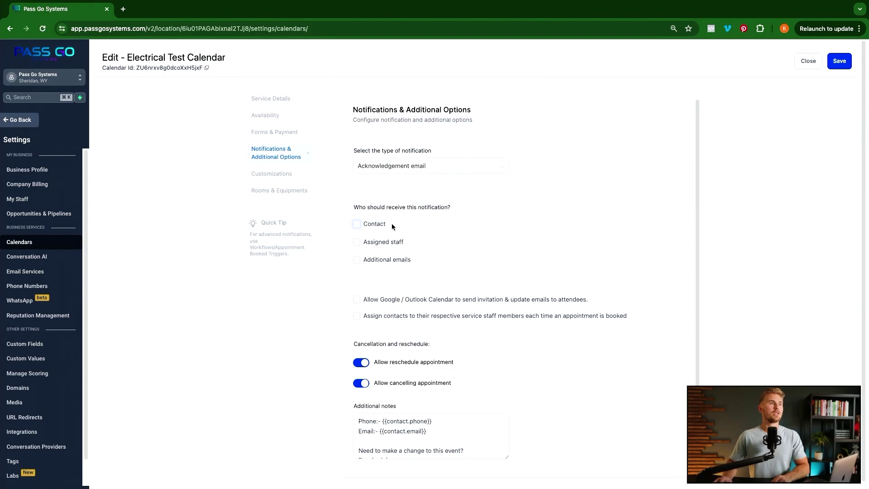
left_click(357, 224)
left_click(357, 242)
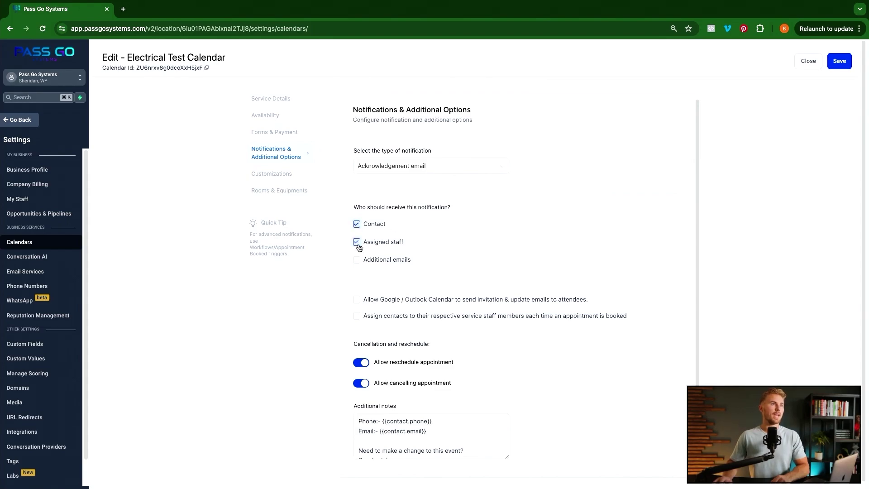
left_click(356, 260)
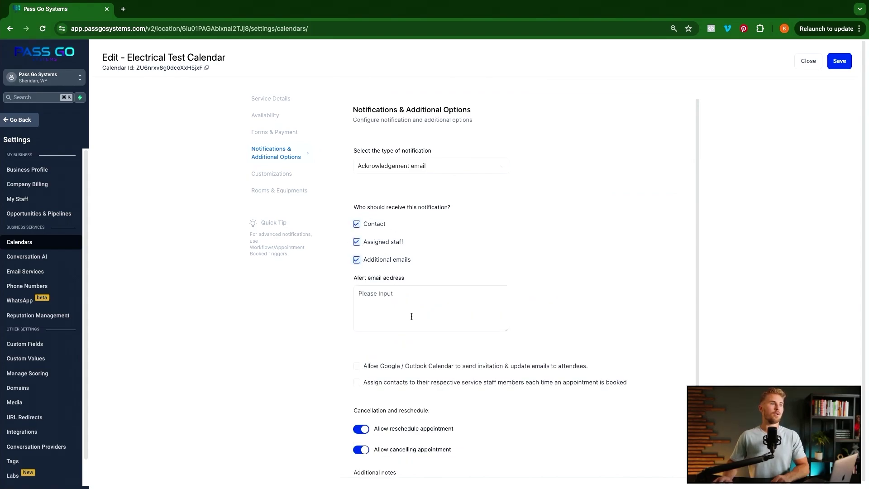
left_click(357, 260)
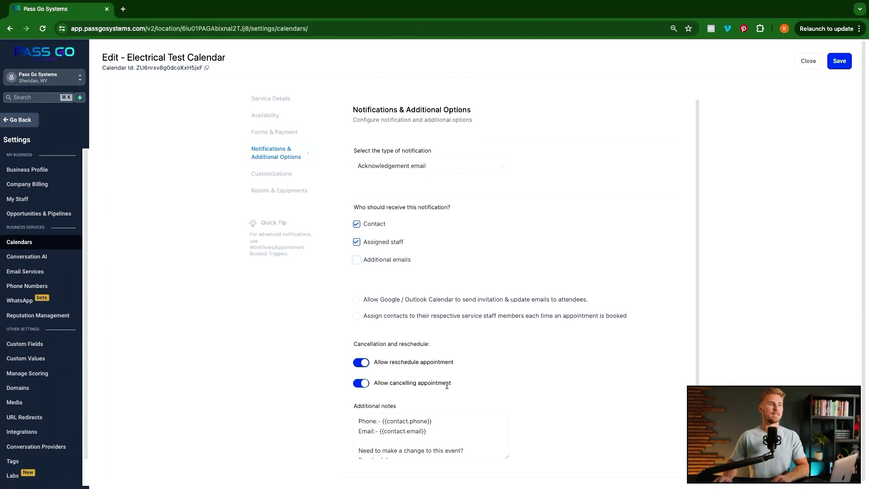
Step: Review the additional notes' reschedule and cancellation links, remove the contact from the acknowledgement email's recipients, and leave the settings without saving
scroll(446, 385, "down", 1)
left_click(433, 411)
scroll(420, 421, "down", 3)
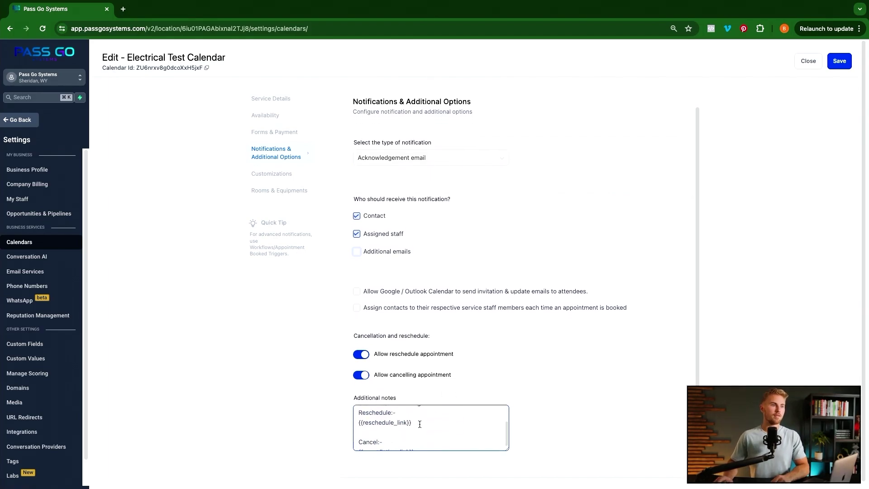
scroll(420, 424, "down", 1)
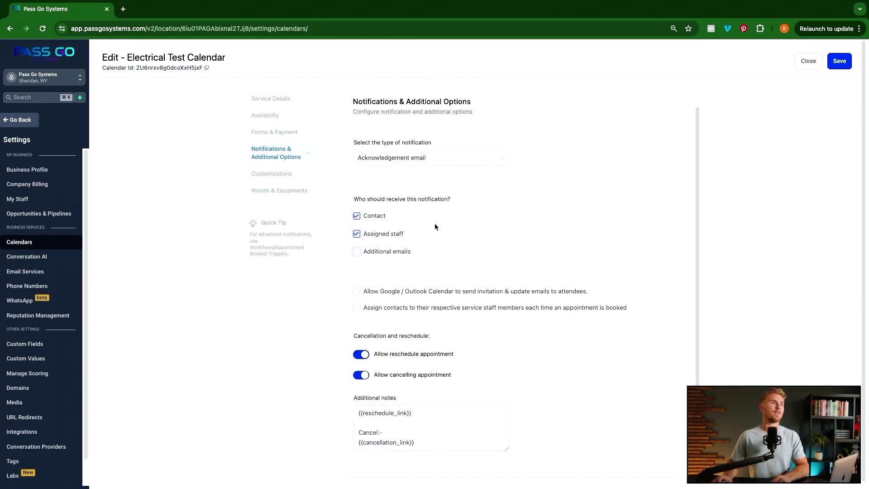
left_click(357, 216)
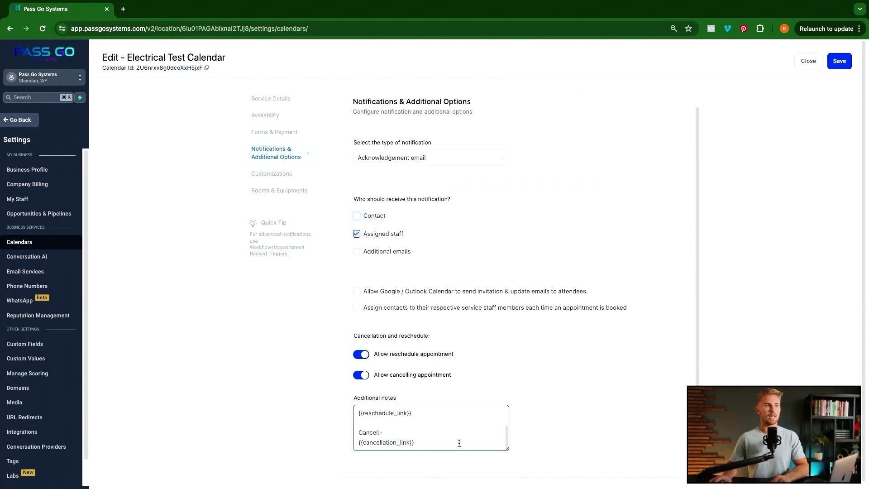
left_click(22, 120)
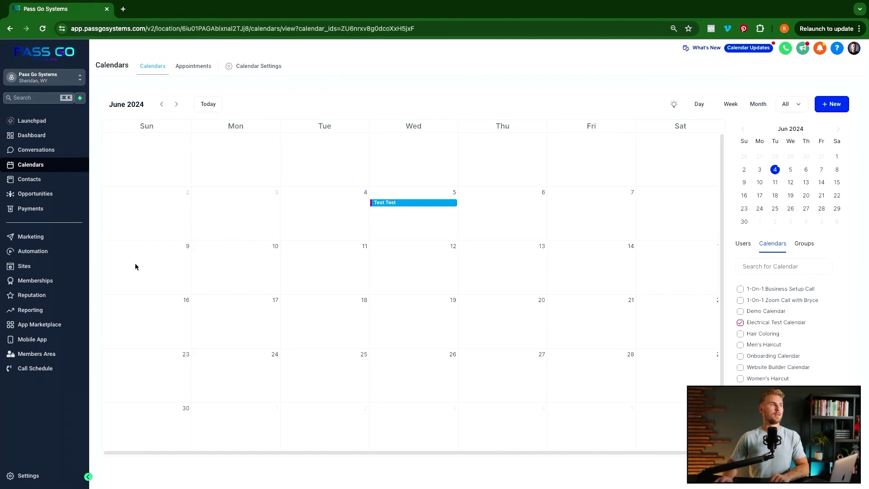
Step: Create an automation workflow from the "Appointment Confirmation + Reminder" recipe
left_click(39, 253)
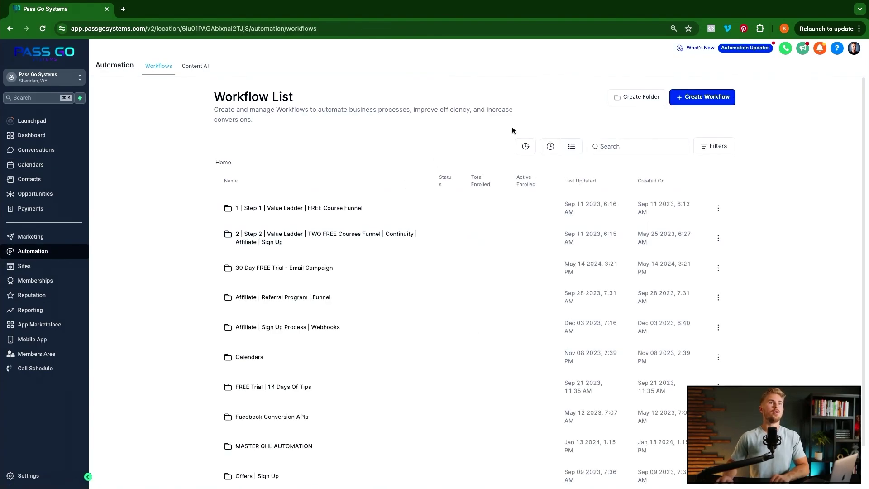
left_click(717, 102)
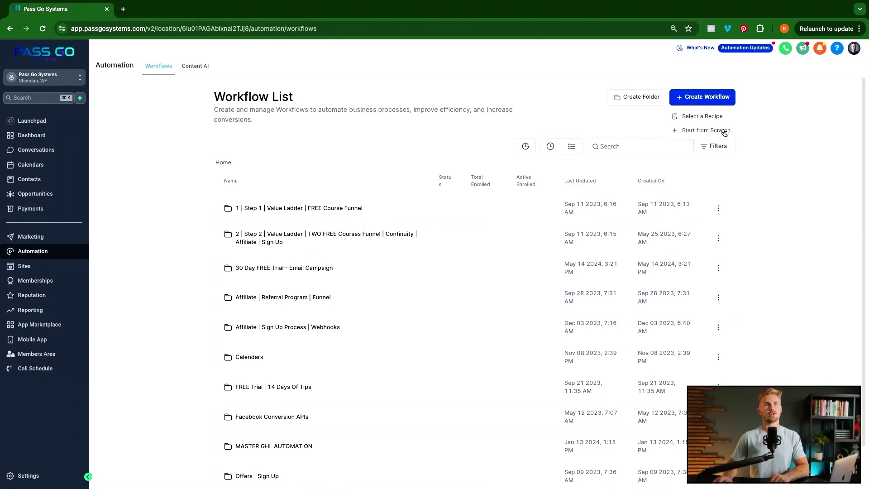
left_click(697, 118)
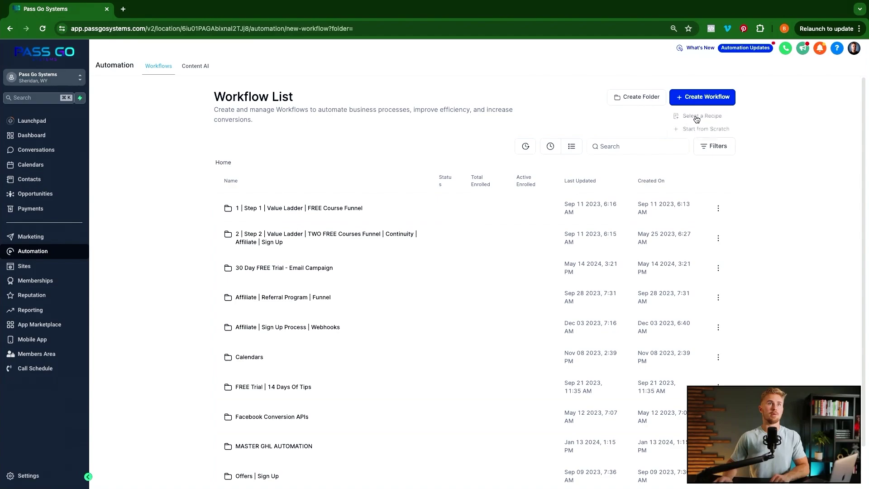
scroll(559, 267, "down", 10)
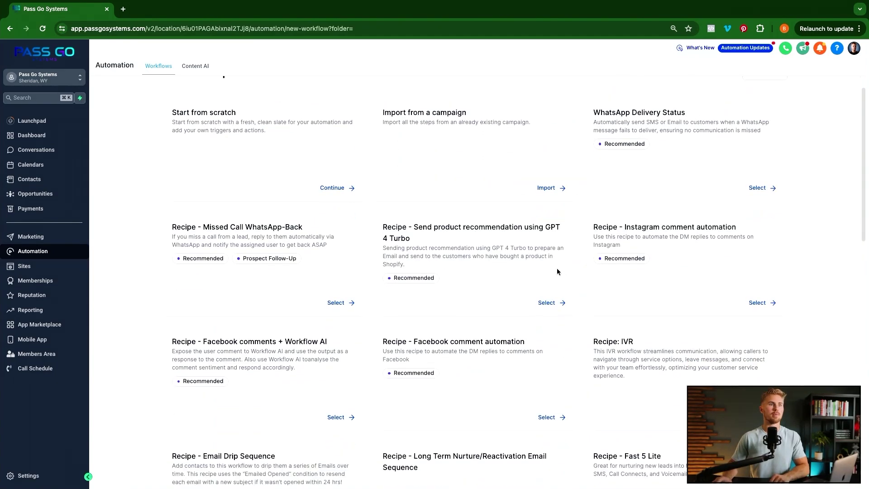
scroll(469, 270, "down", 5)
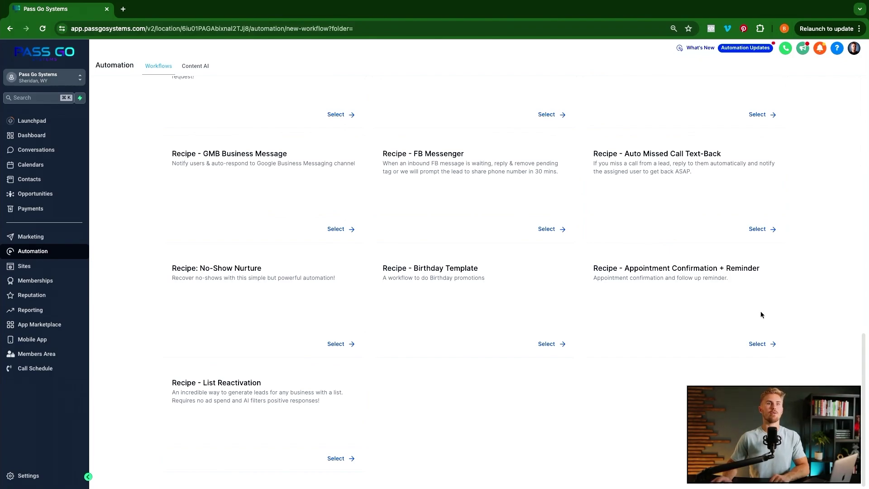
left_click(765, 344)
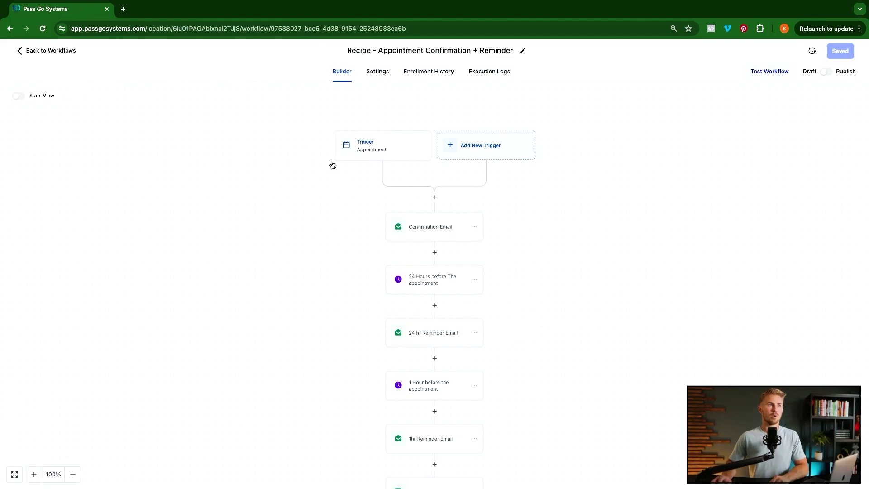
Step: Add an "In calendar" filter set to Electrical Test Calendar to the Appointment trigger and save the trigger
left_click(376, 148)
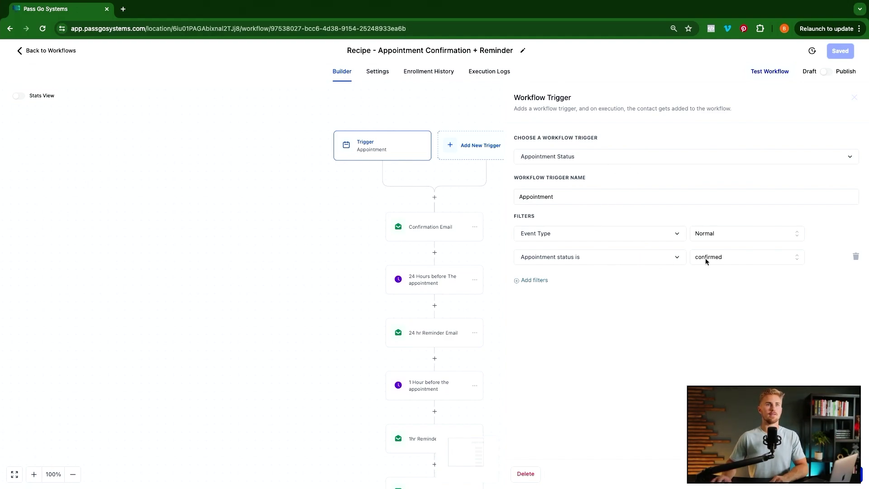
left_click(537, 281)
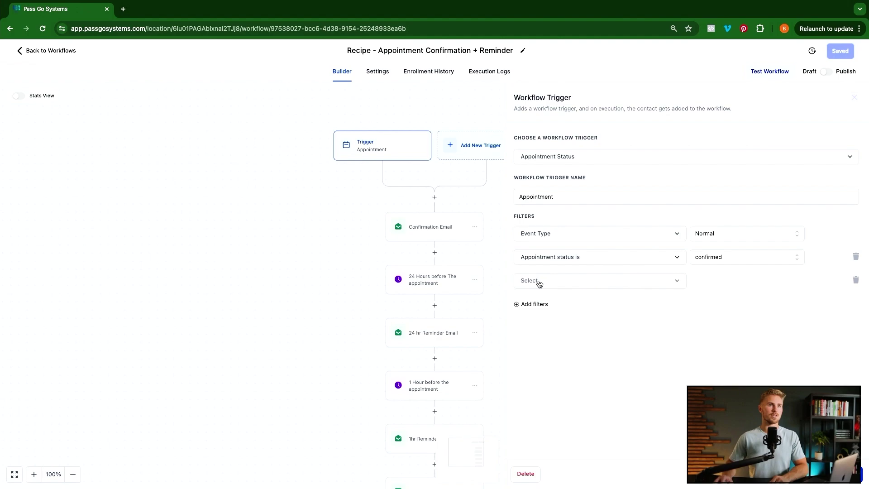
left_click(539, 282)
left_click(538, 353)
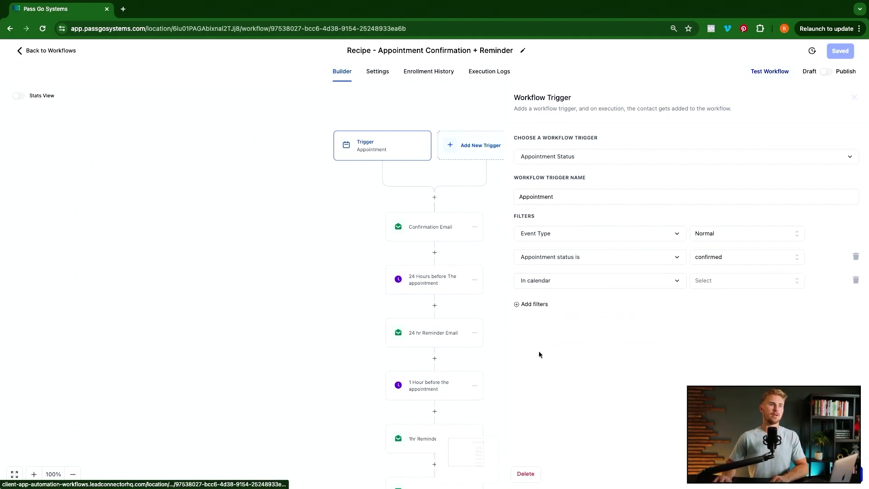
left_click(715, 280)
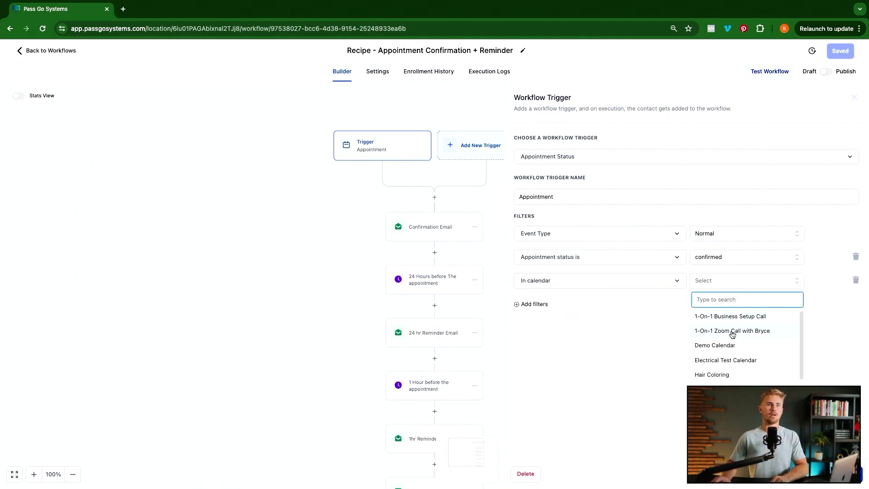
left_click(734, 360)
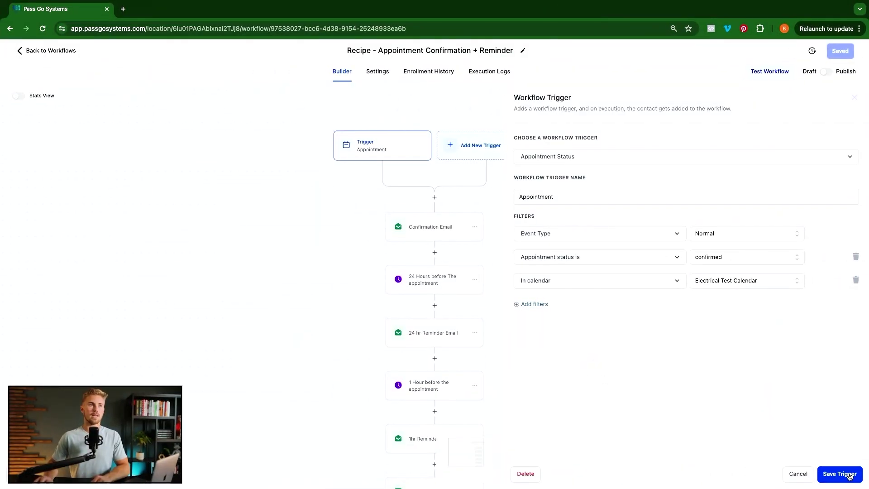
left_click(849, 475)
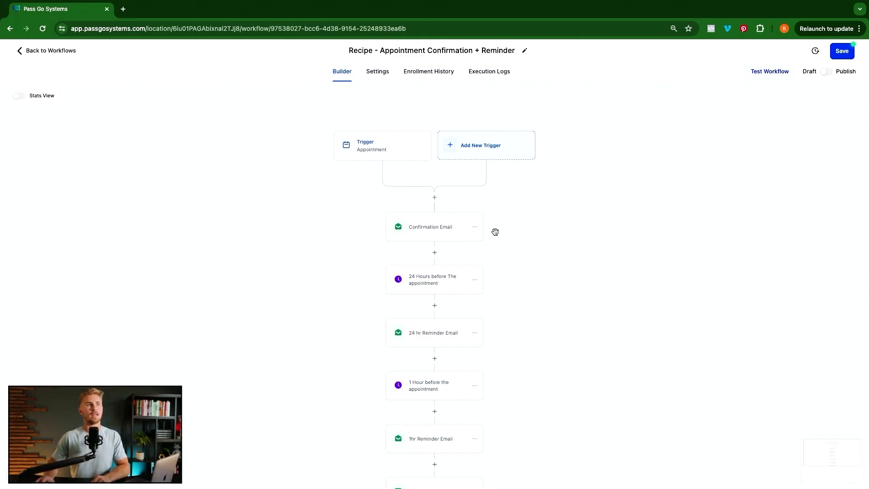
Step: Open the Confirmation Email action and examine its message and the existing Reschedule link's settings without changing them
left_click(410, 231)
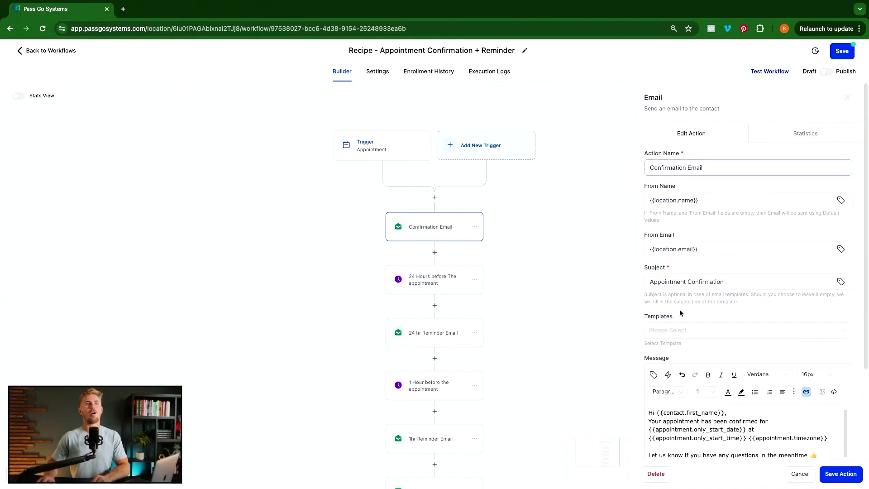
scroll(722, 320, "down", 3)
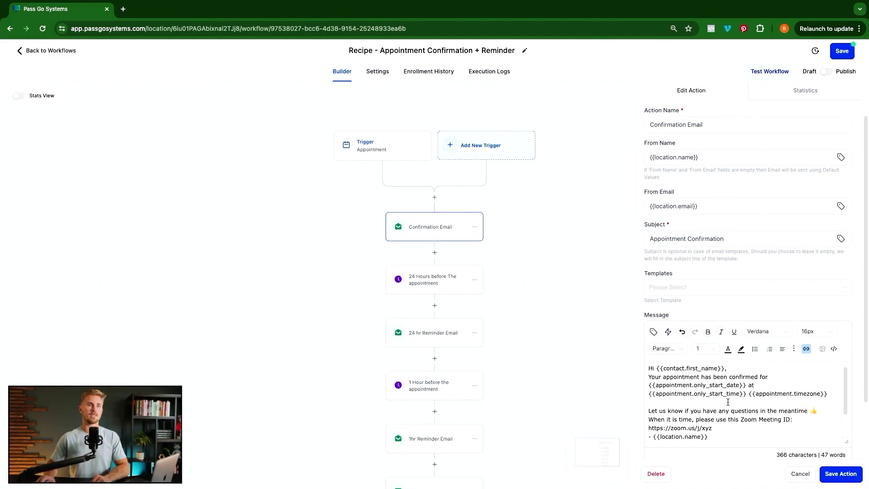
scroll(712, 390, "down", 2)
scroll(712, 391, "down", 2)
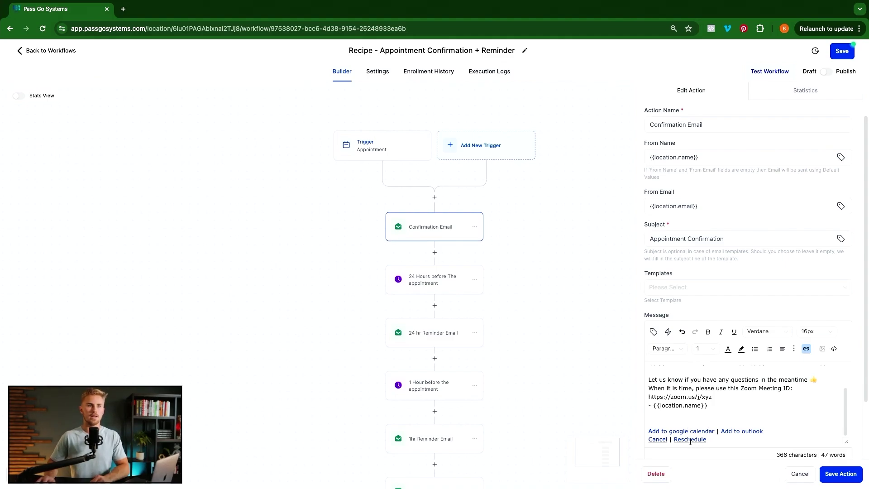
left_click_drag(673, 439, 707, 437)
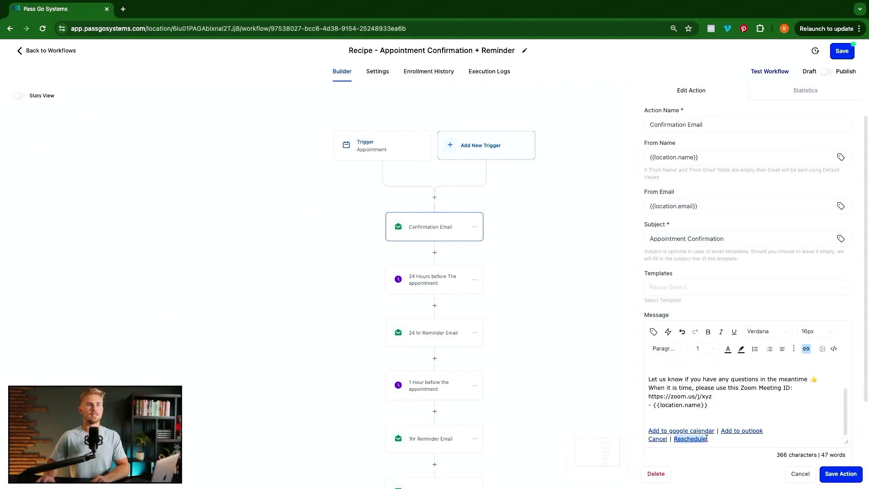
left_click(806, 348)
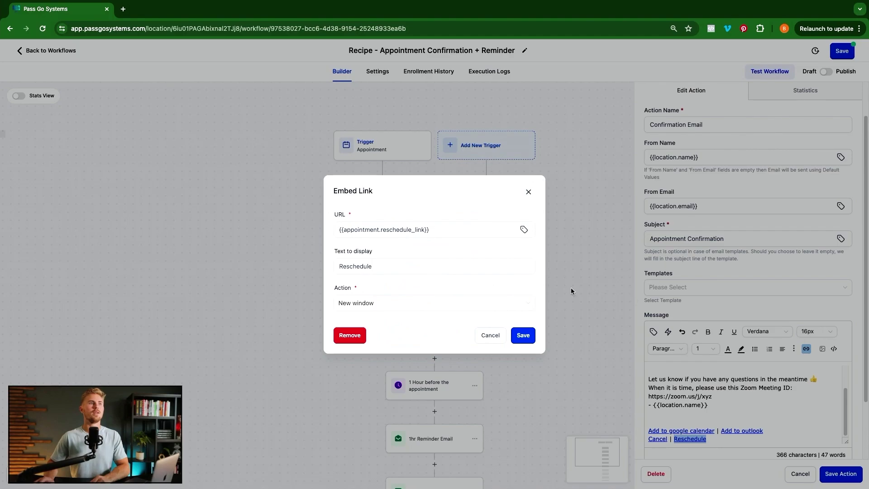
left_click(395, 230)
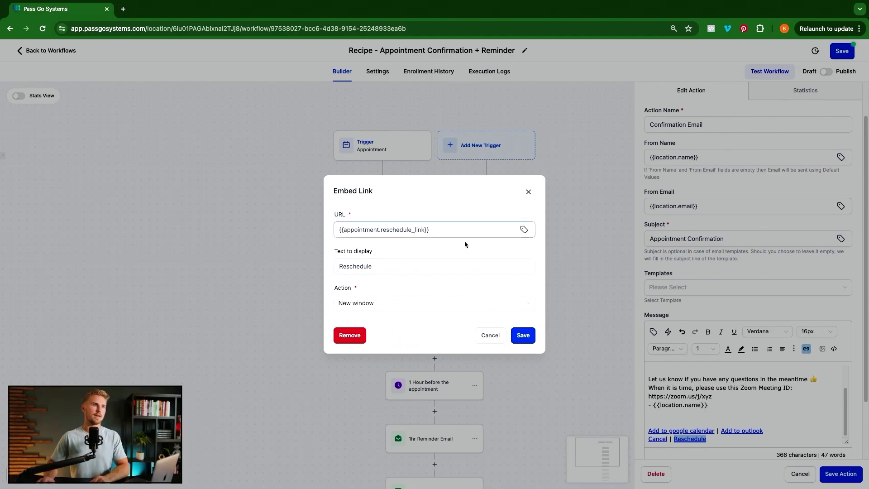
left_click(499, 337)
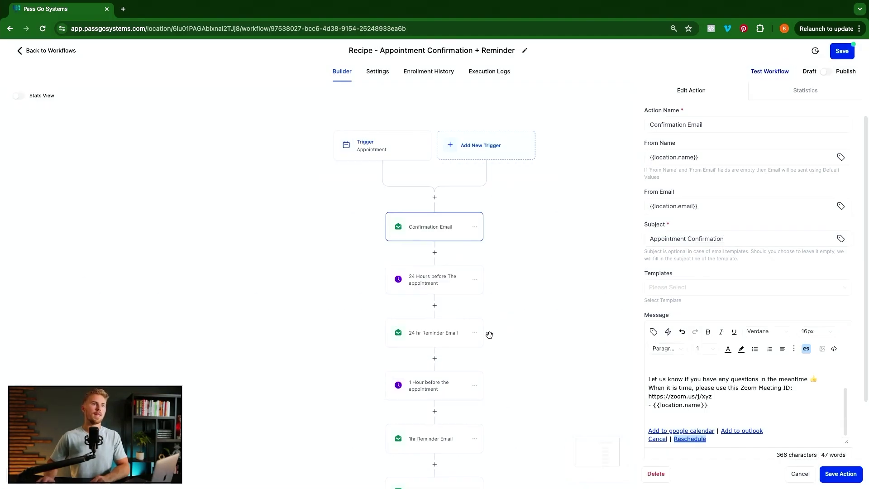
Step: Insert the appointment's Reschedule Link custom value two lines below the existing Cancel and Reschedule links in the message
left_click(723, 441)
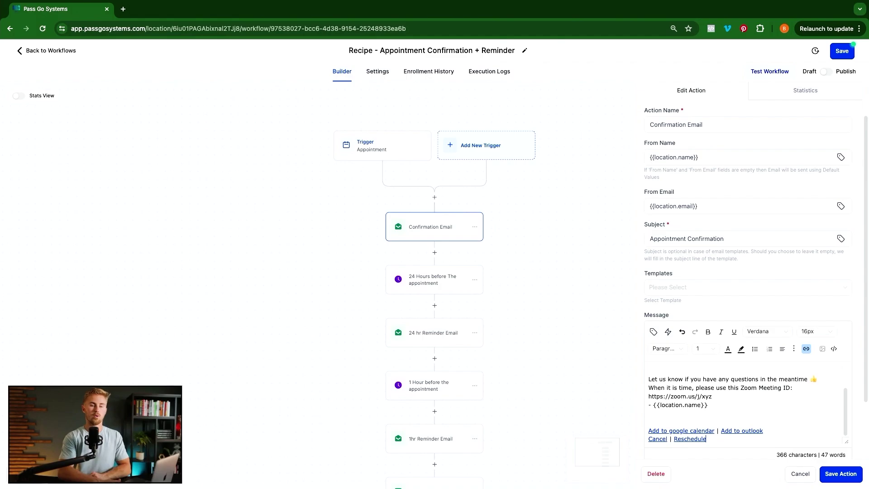
key("Return")
key("Return")
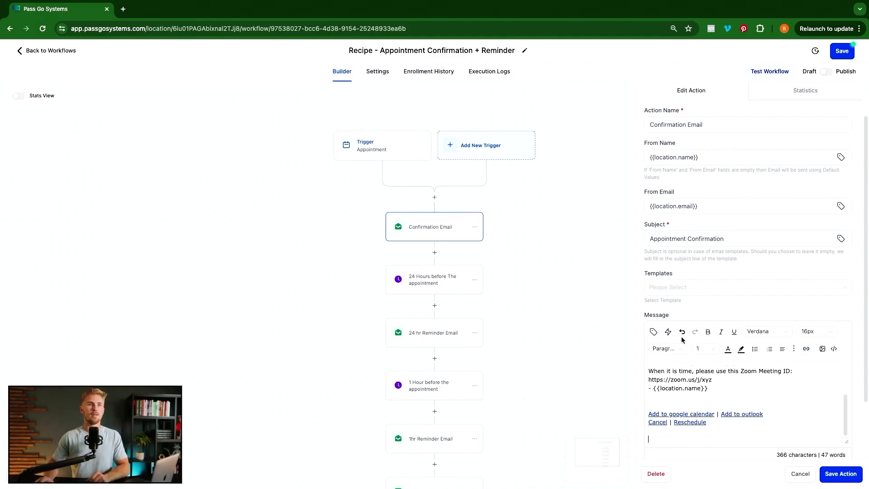
left_click(653, 332)
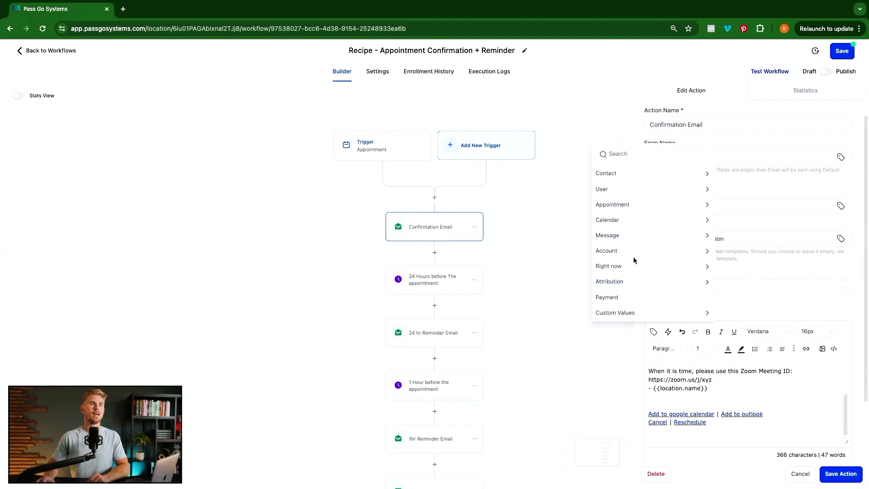
left_click(625, 210)
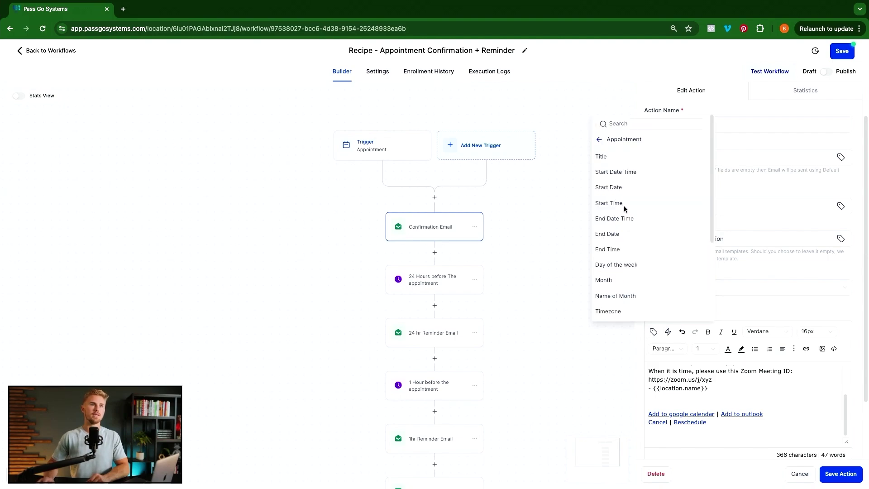
scroll(643, 245, "down", 3)
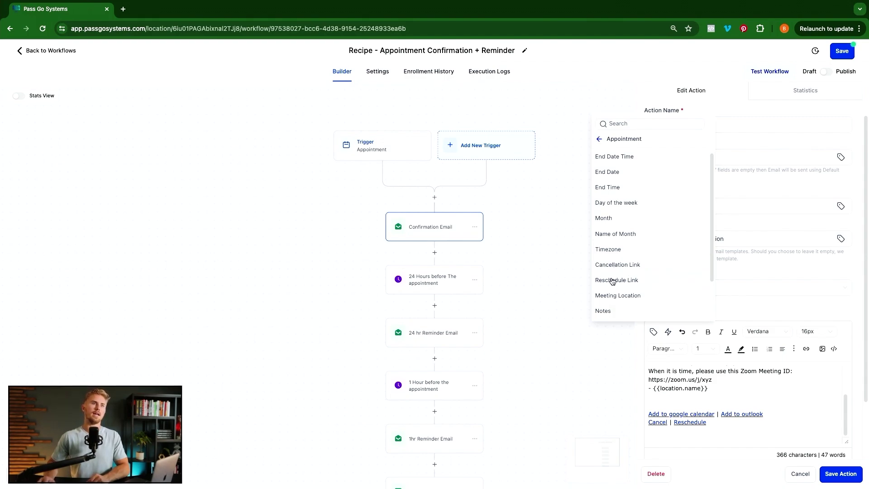
left_click(612, 280)
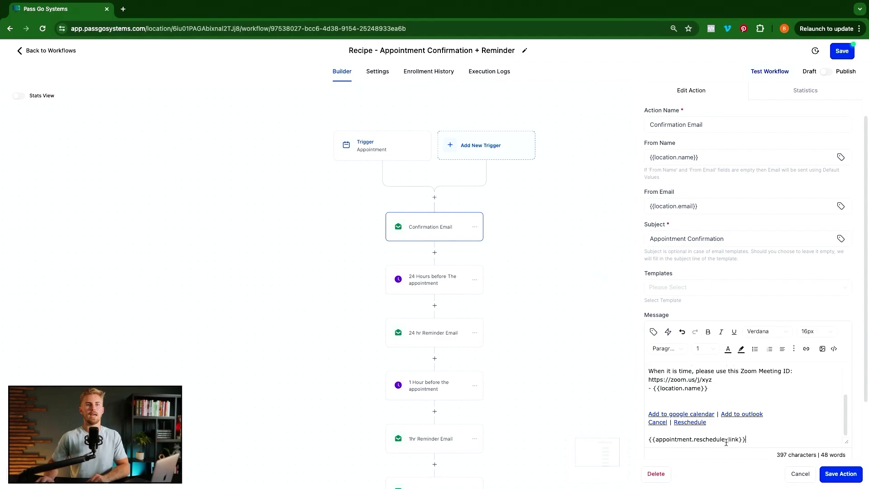
Step: Replace the inserted {{appointment.reschedule_link}} value with the plain text "Reschedule", keeping the value copied for reuse
left_click_drag(751, 440, 643, 441)
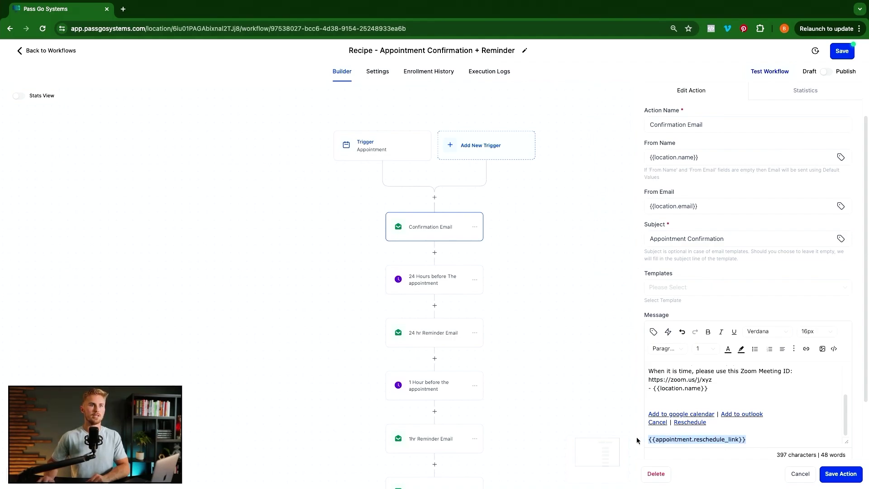
left_click(721, 423)
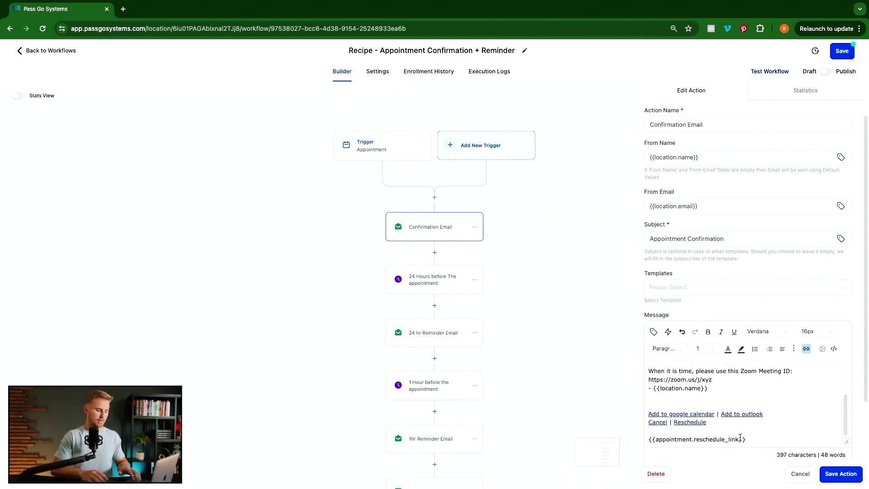
key("Return")
type("Resc")
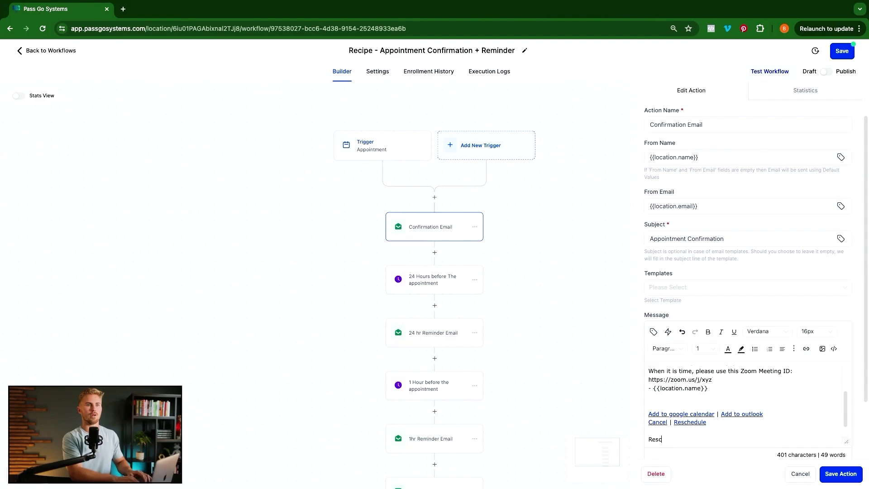
type("hedule")
scroll(746, 441, "down", 1)
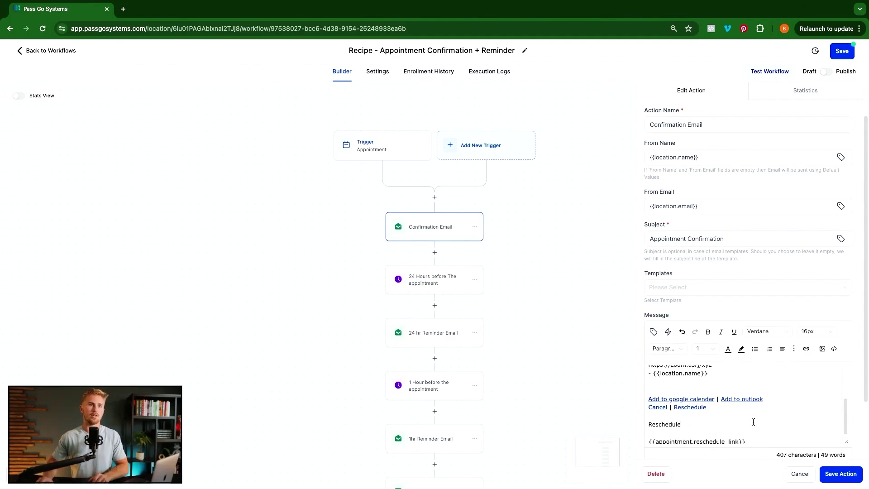
left_click_drag(746, 439, 649, 440)
key("ctrl+c")
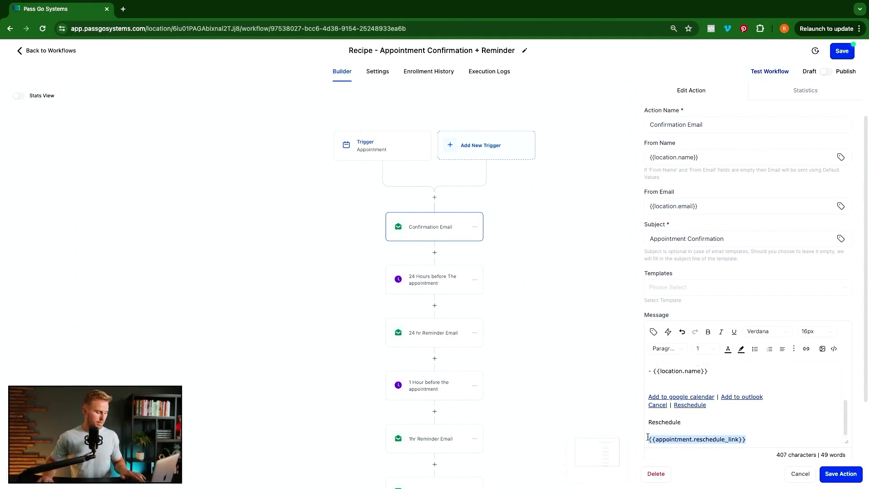
key("BackSpace")
key("BackSpace")
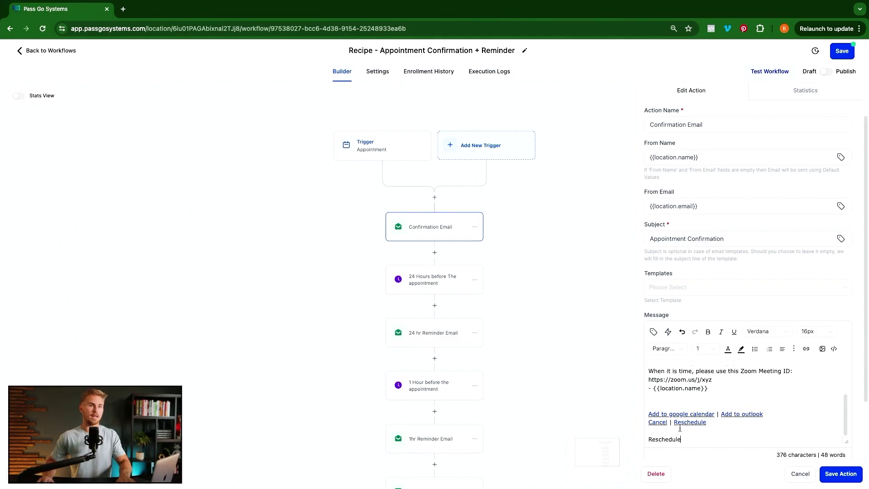
Step: Turn the standalone word "Reschedule" at the end of the message into a link to {{appointment.reschedule_link}} that opens in a new window
left_click_drag(684, 440, 648, 439)
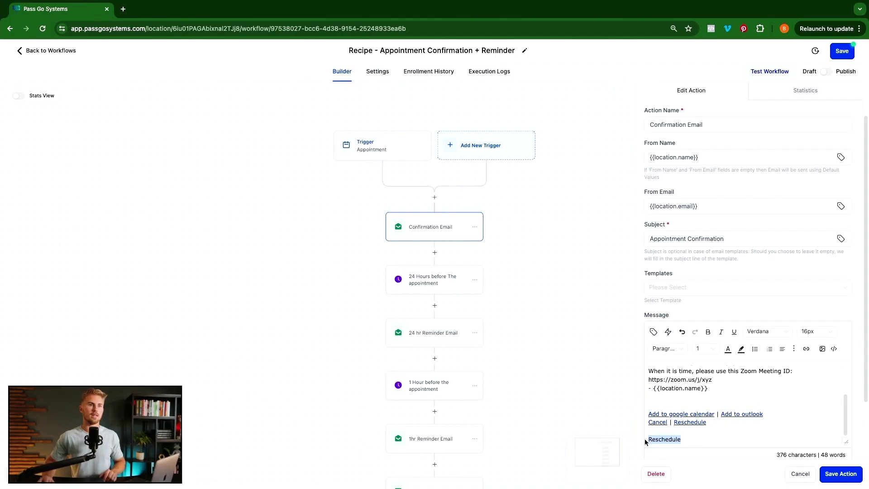
left_click(806, 350)
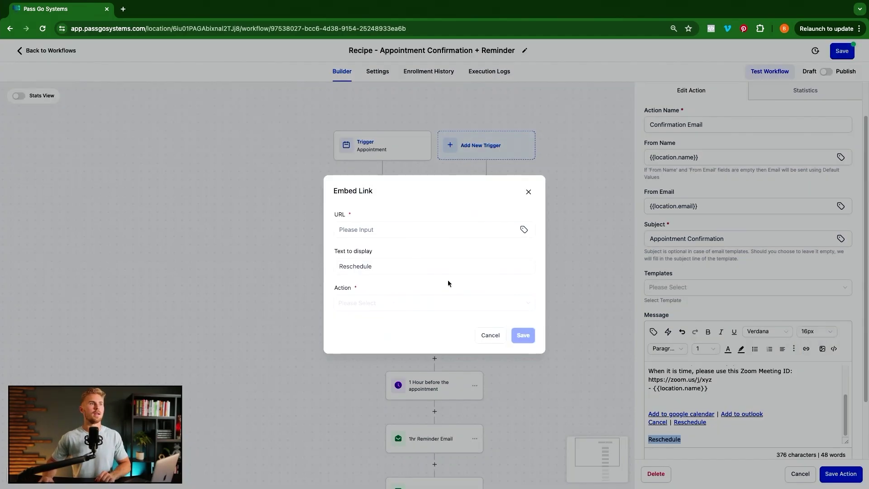
left_click(388, 232)
key("ctrl+v")
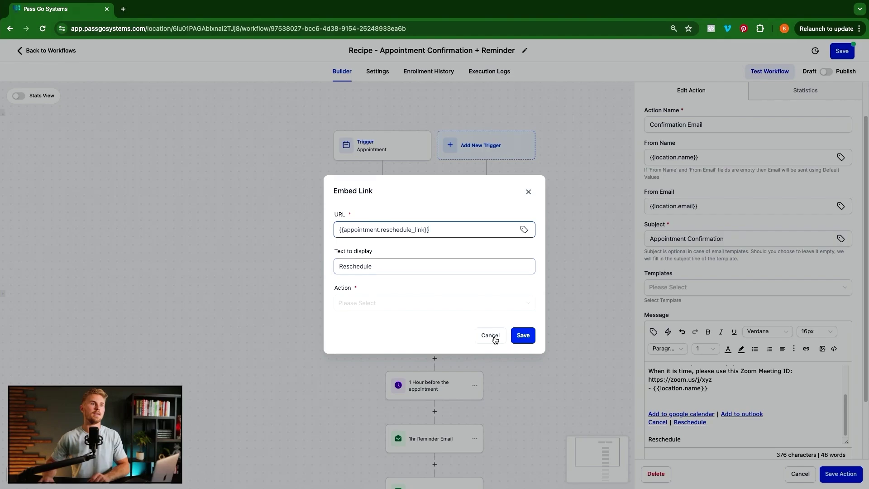
left_click(516, 337)
left_click(378, 303)
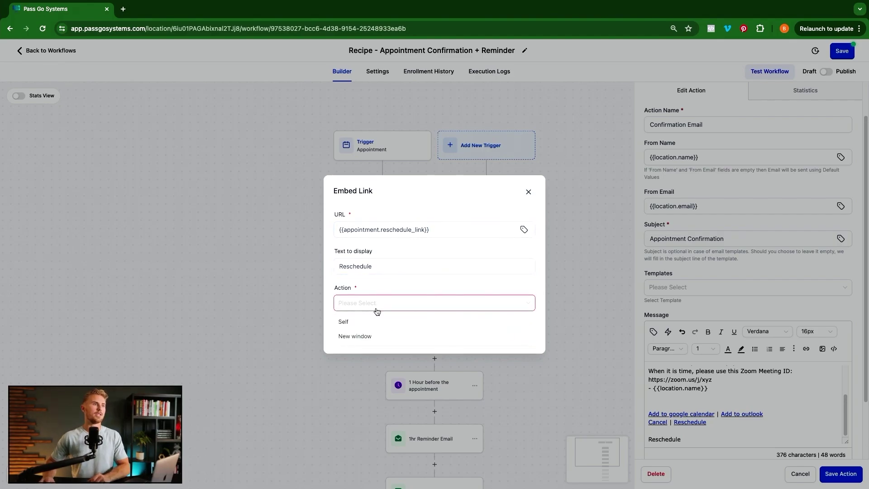
left_click(348, 337)
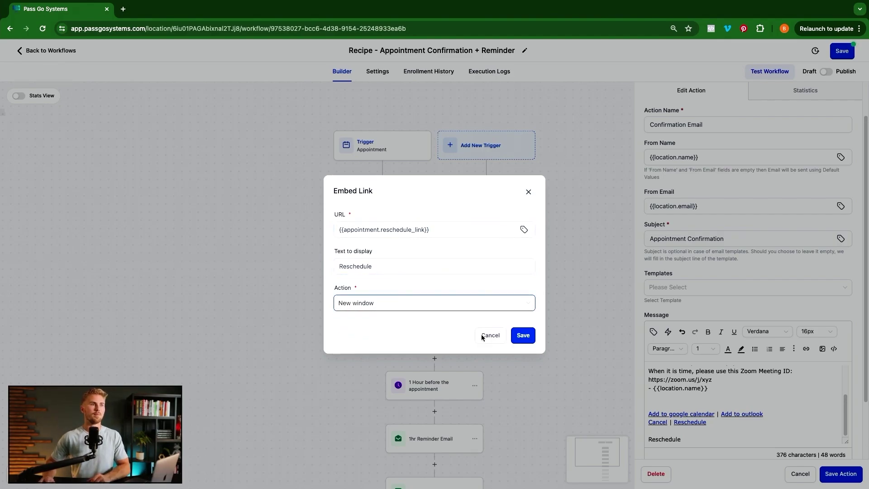
left_click(523, 336)
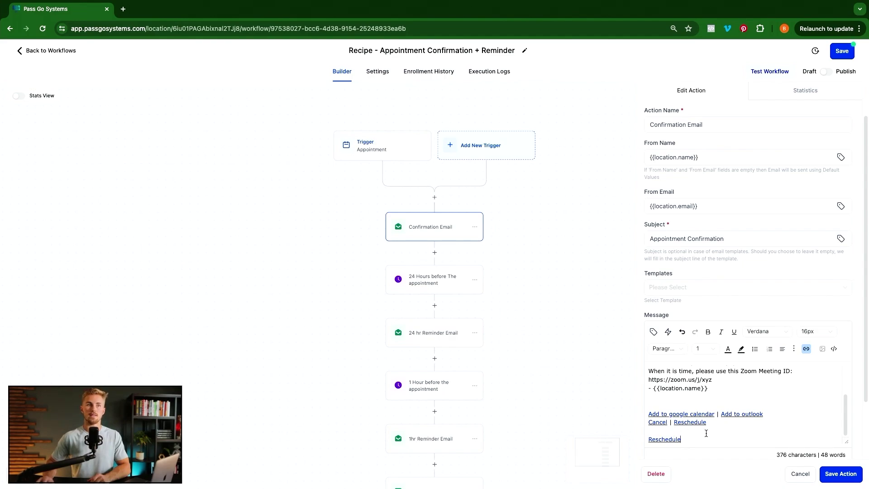
Step: Delete the extra Reschedule link at the end of the message, review the message's custom values and Zoom link, and save the Confirmation Email action
left_click_drag(693, 438, 640, 434)
key("BackSpace")
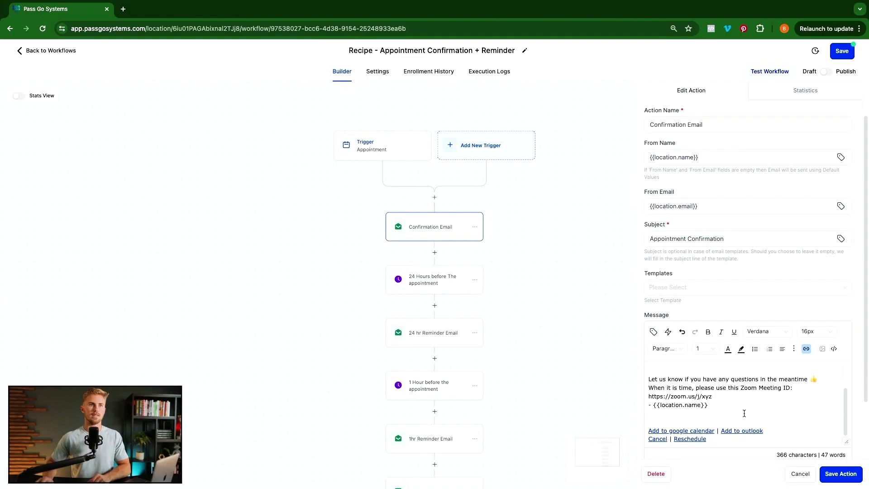
scroll(739, 409, "up", 2)
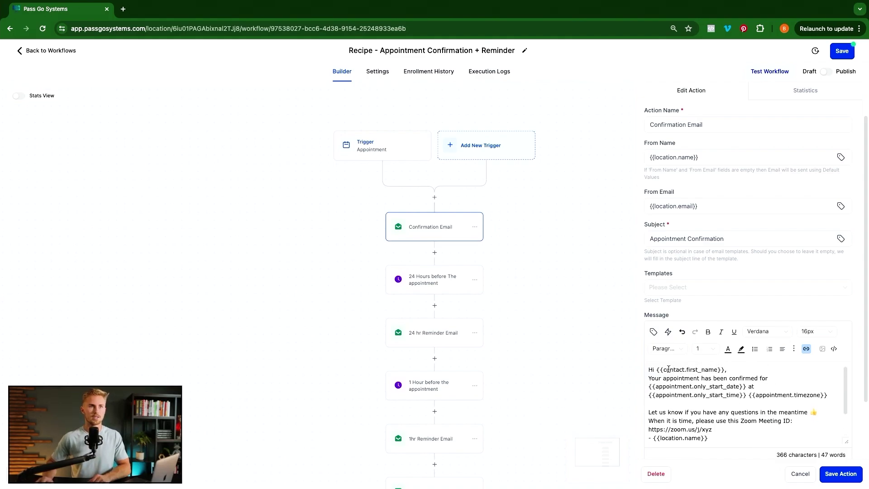
left_click_drag(657, 370, 725, 370)
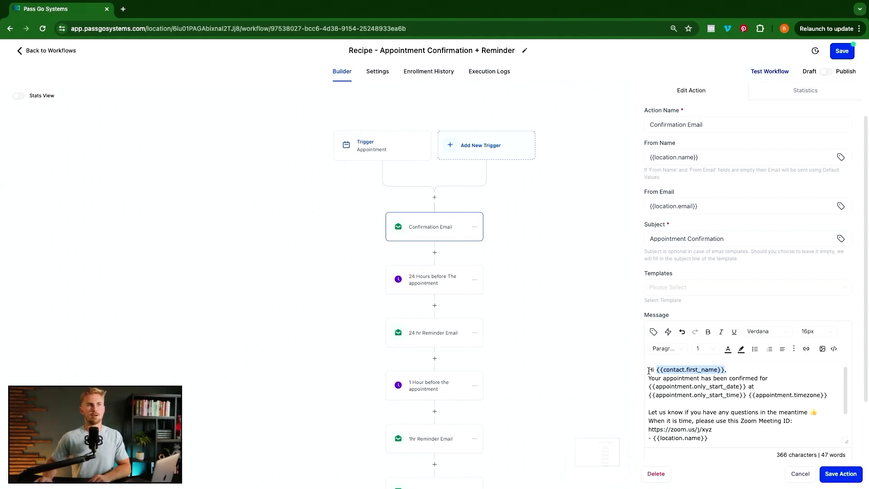
scroll(733, 376, "down", 1)
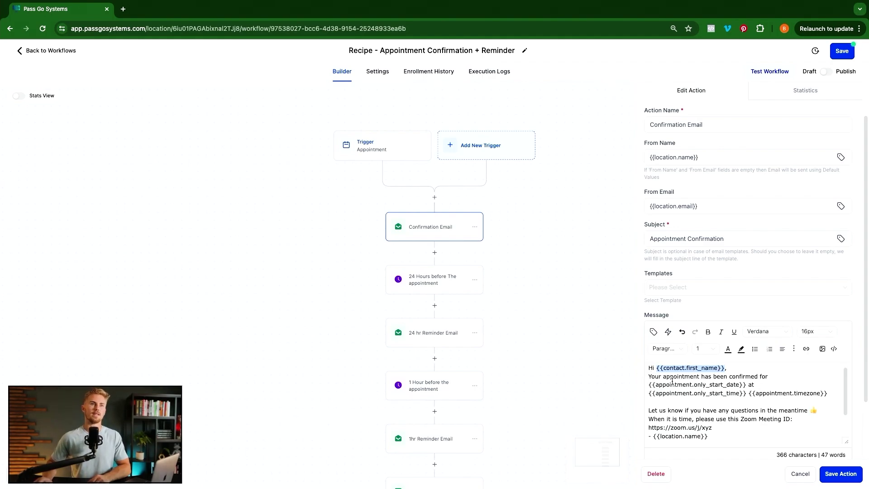
scroll(748, 385, "down", 1)
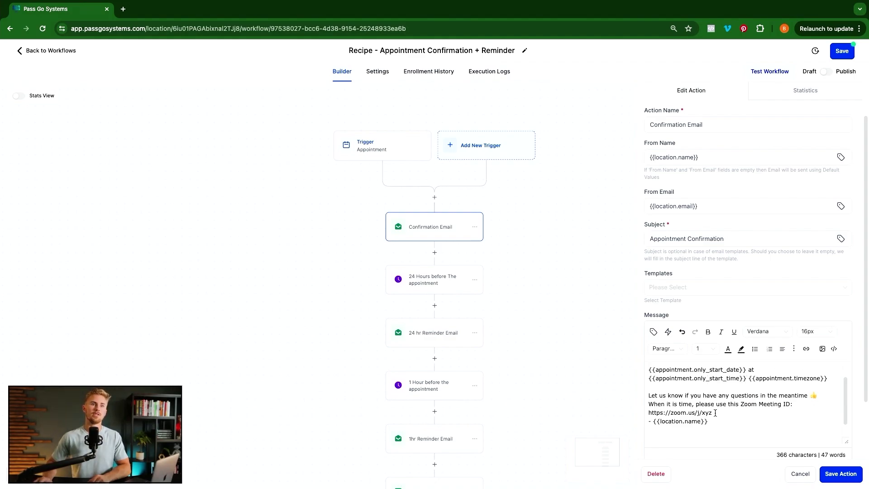
left_click_drag(714, 413, 651, 410)
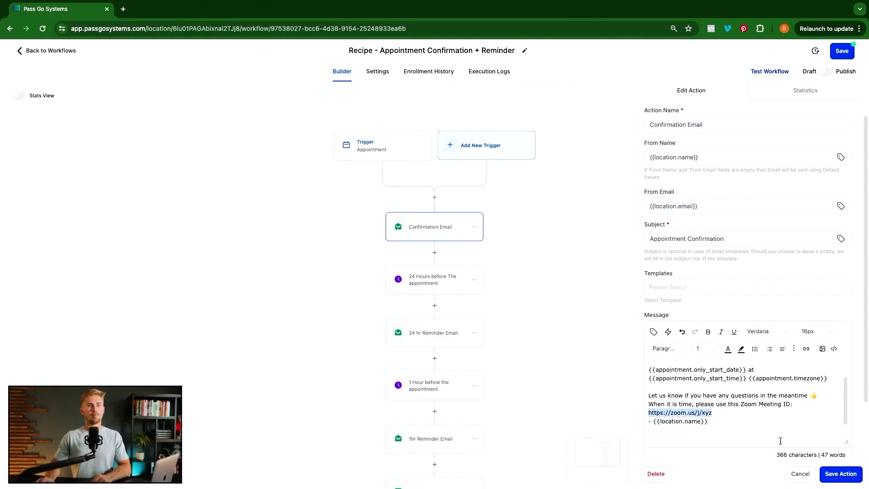
left_click(828, 474)
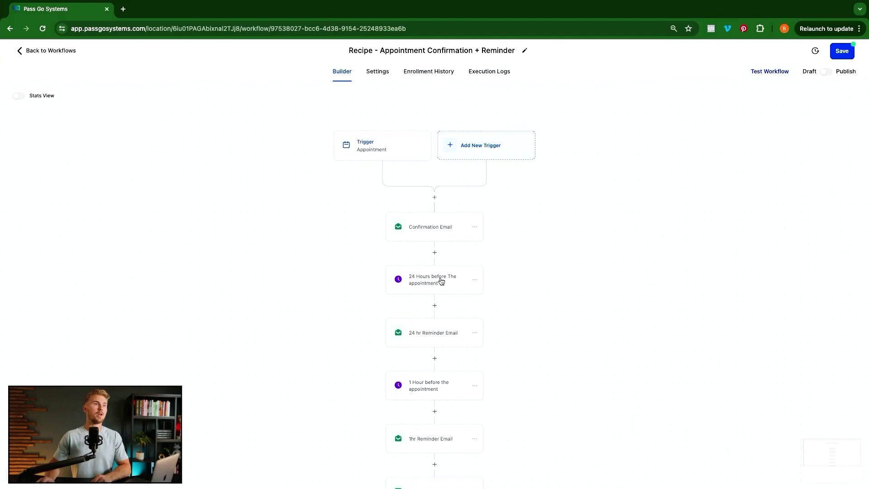
Step: Open the 24 hr Reminder Email action, read its reminder message and close it without changes
left_click(426, 333)
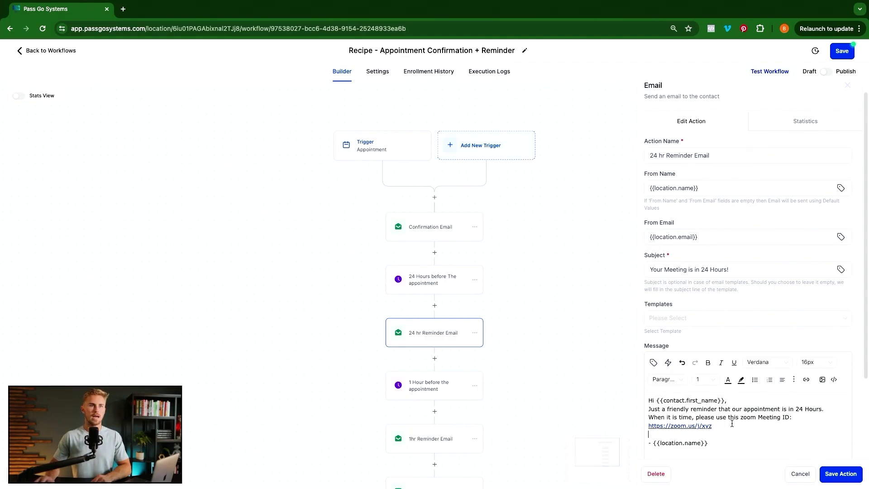
left_click_drag(734, 426, 664, 412)
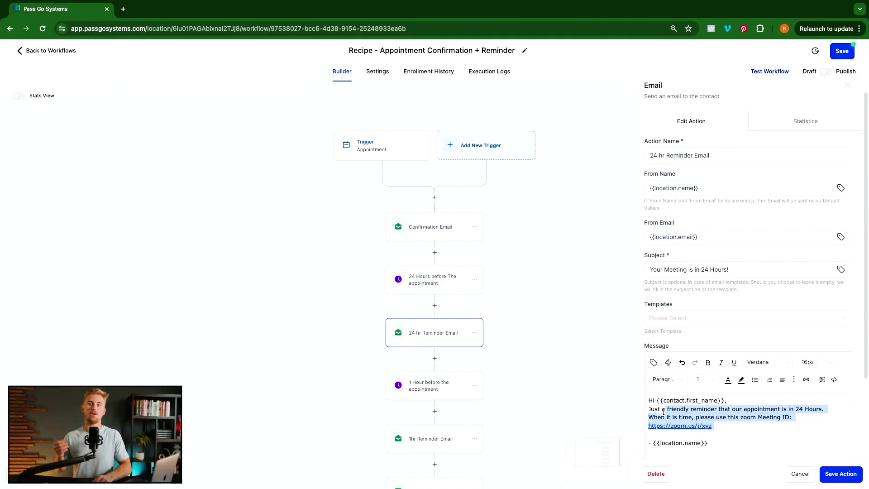
left_click(800, 473)
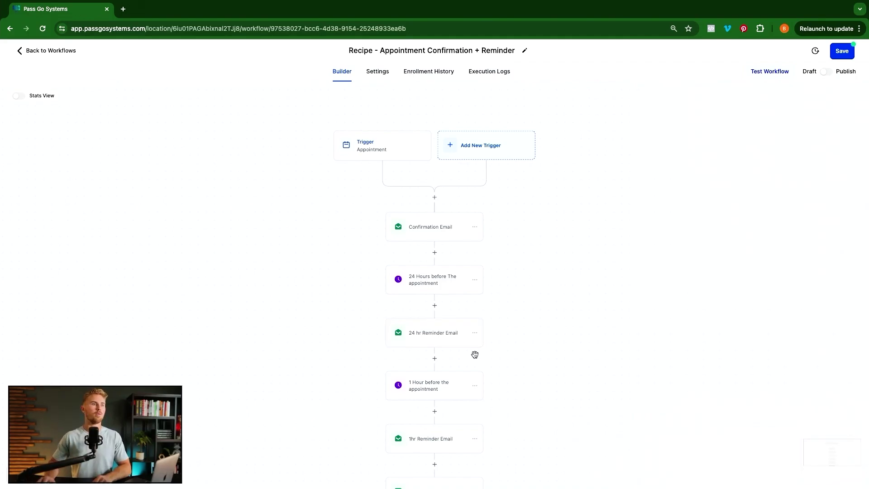
Step: Examine the messages of the 1hr Reminder Email and 1hr Reminder SMS actions and look over the remaining 5-minute reminder steps
scroll(476, 356, "down", 2)
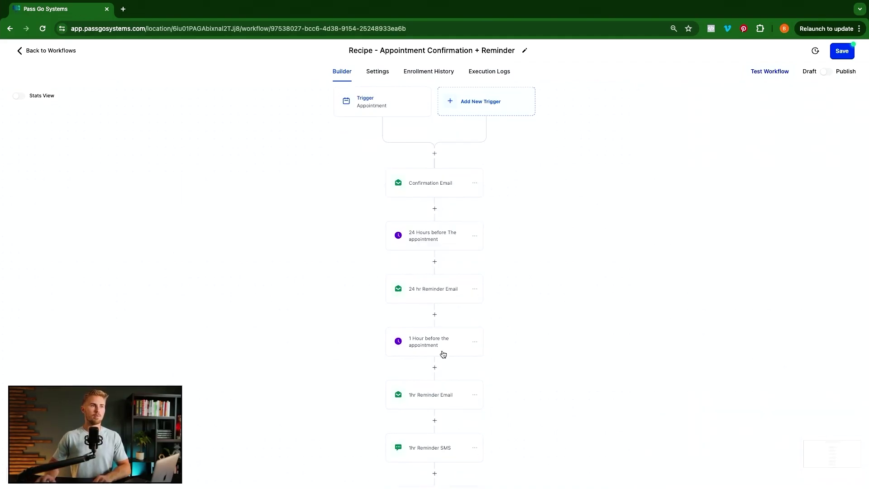
scroll(434, 382, "down", 1)
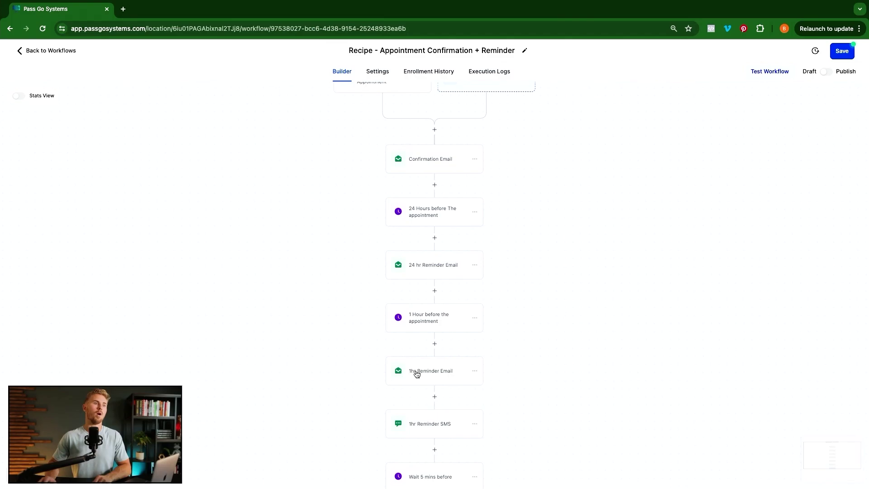
left_click(433, 372)
scroll(432, 398, "down", 1)
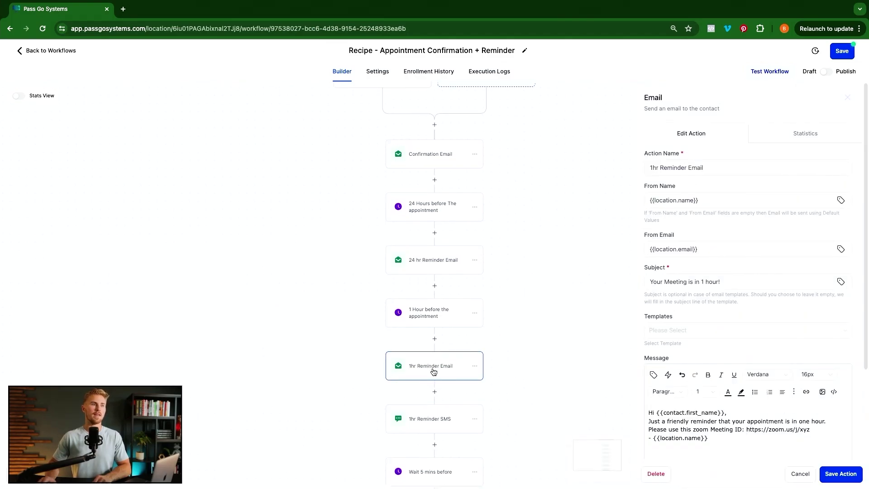
left_click(425, 415)
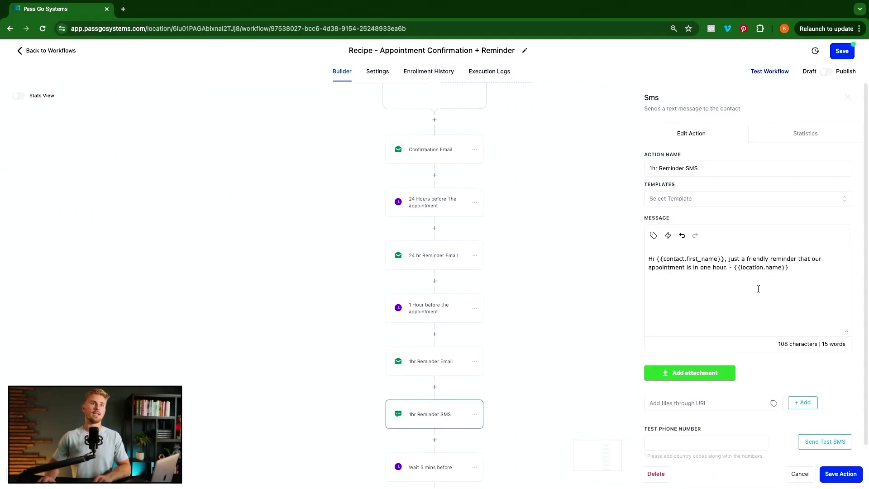
left_click_drag(705, 275, 629, 245)
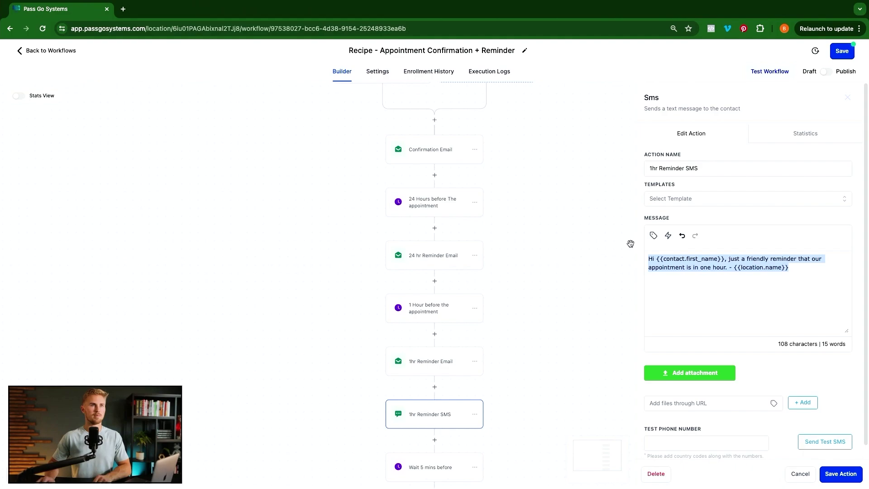
scroll(484, 311, "down", 2)
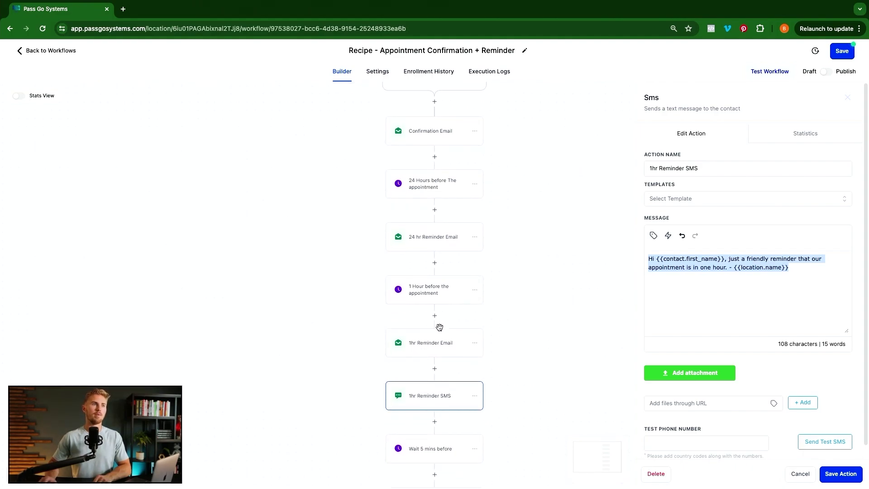
scroll(423, 333, "down", 3)
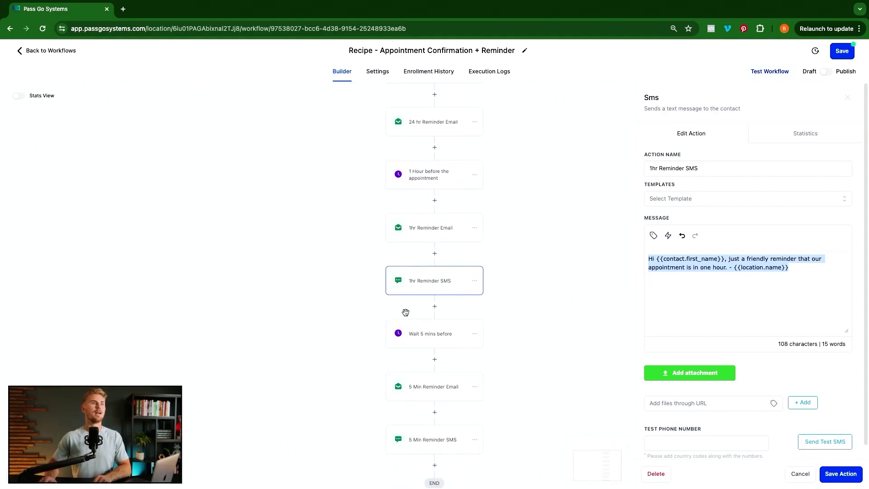
scroll(493, 334, "down", 1)
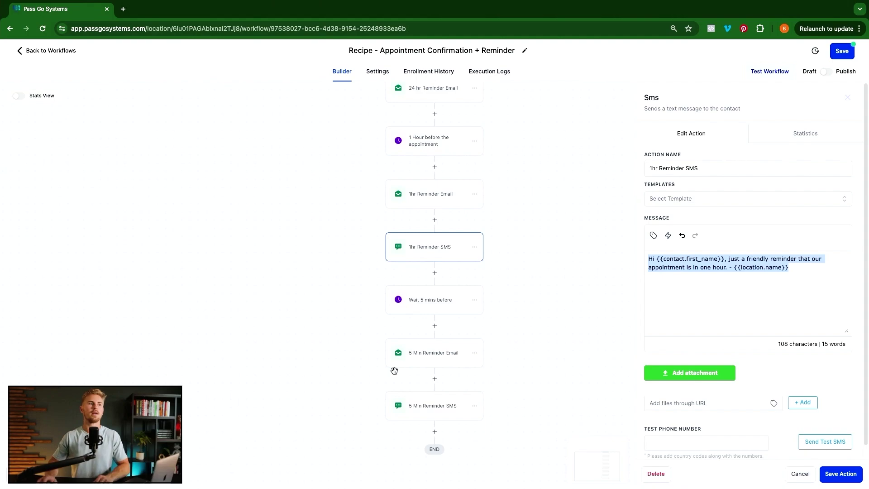
left_click(303, 339)
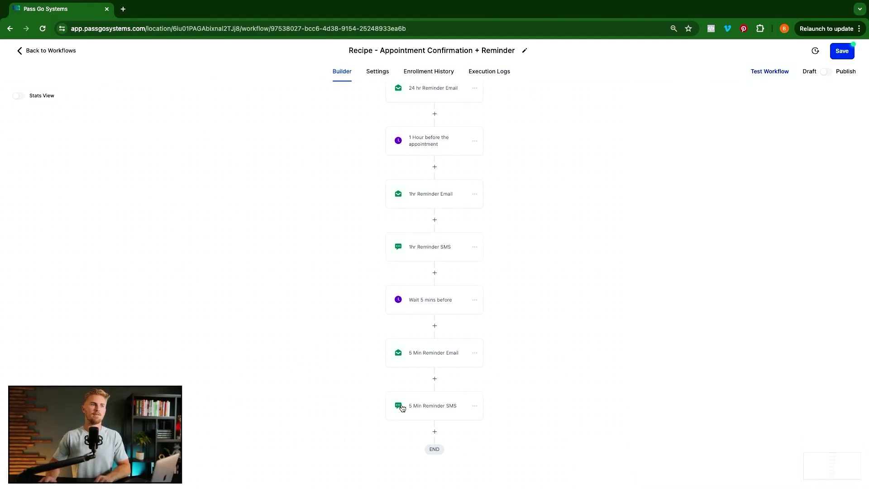
Step: Add a Wait action with a time delay of 1 hour after the 5 Min Reminder SMS and save it
left_click(435, 431)
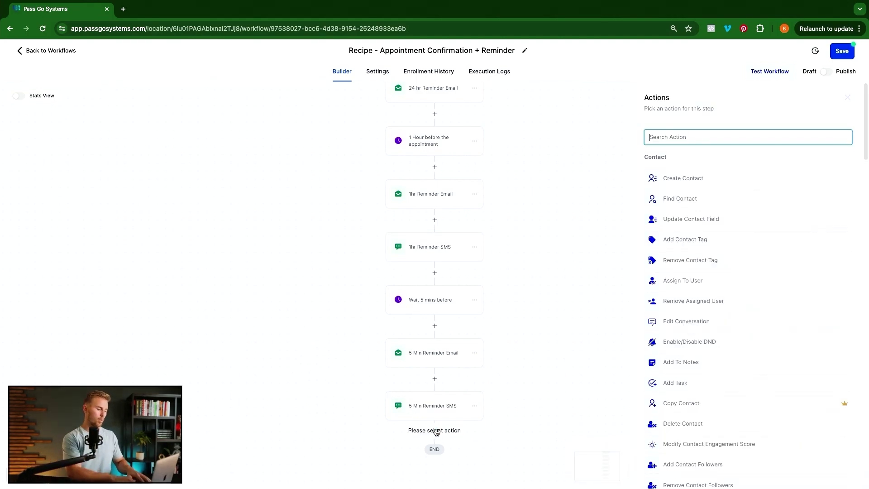
type("wait")
left_click(679, 174)
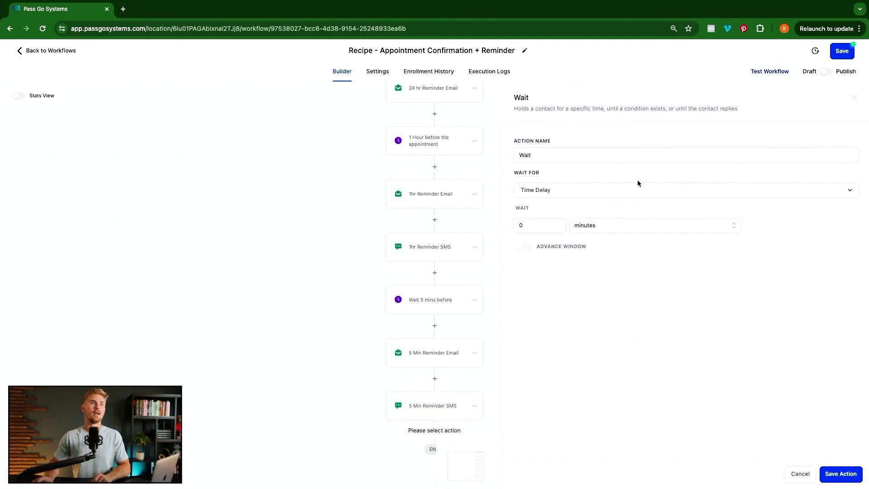
left_click(535, 228)
key("BackSpace")
type("1")
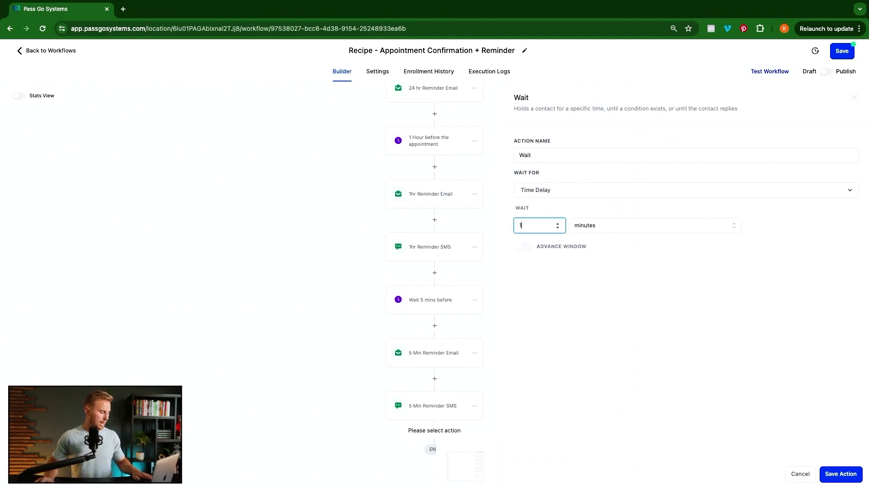
left_click(599, 229)
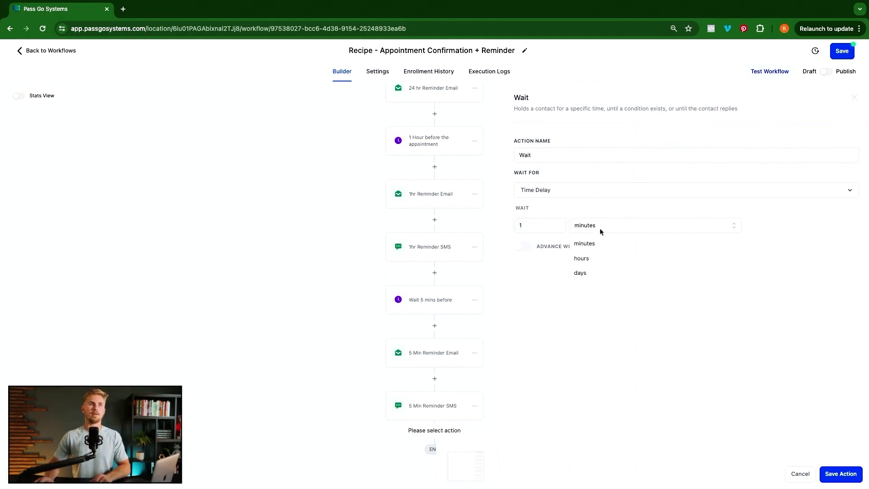
left_click(589, 260)
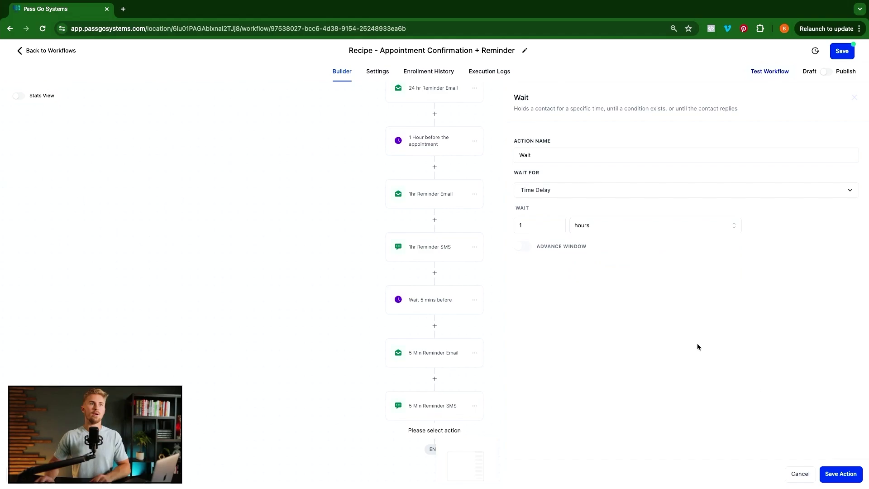
left_click(840, 473)
Step: Add a Send Review Request action with review type SMS after the final Wait step and save the action
scroll(435, 317, "down", 2)
left_click(434, 397)
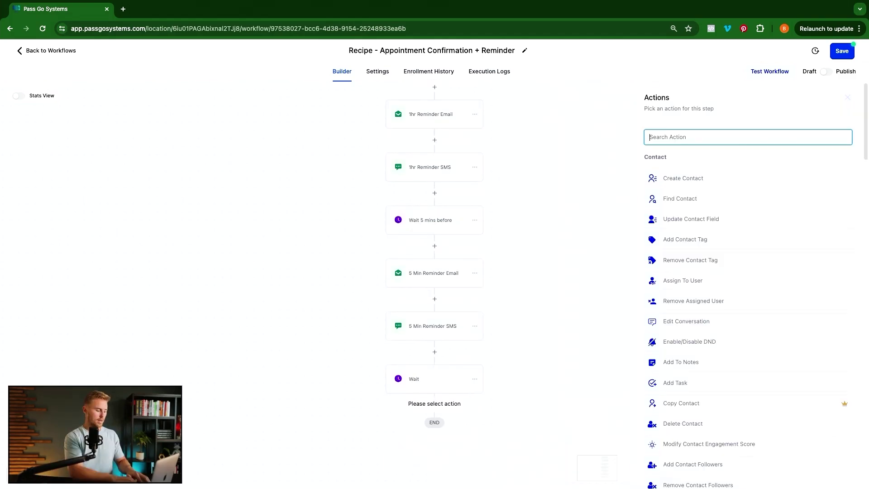
type("send")
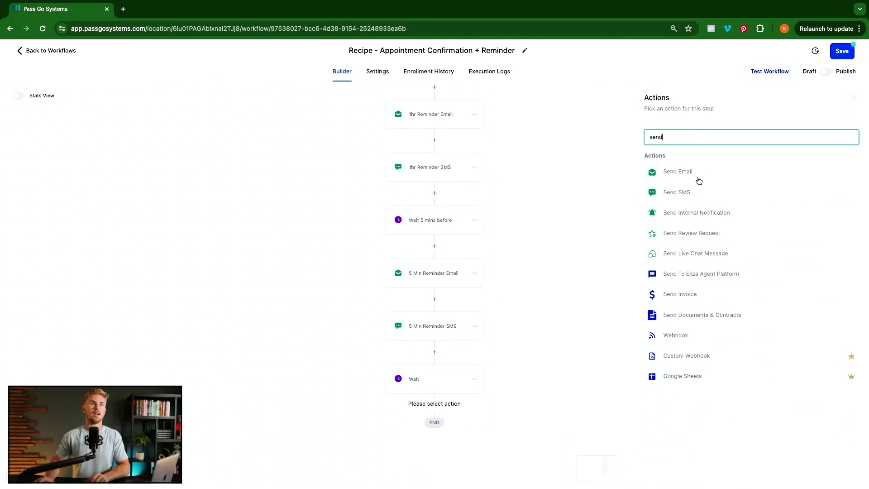
left_click(700, 233)
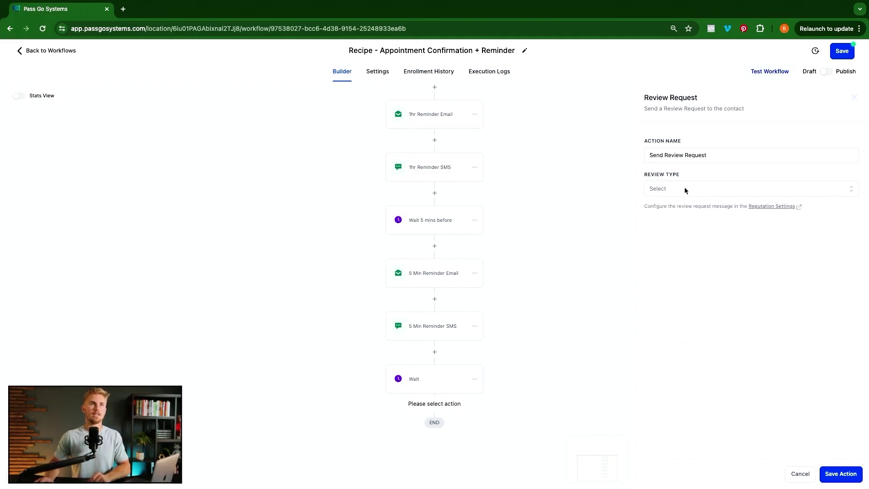
left_click(698, 188)
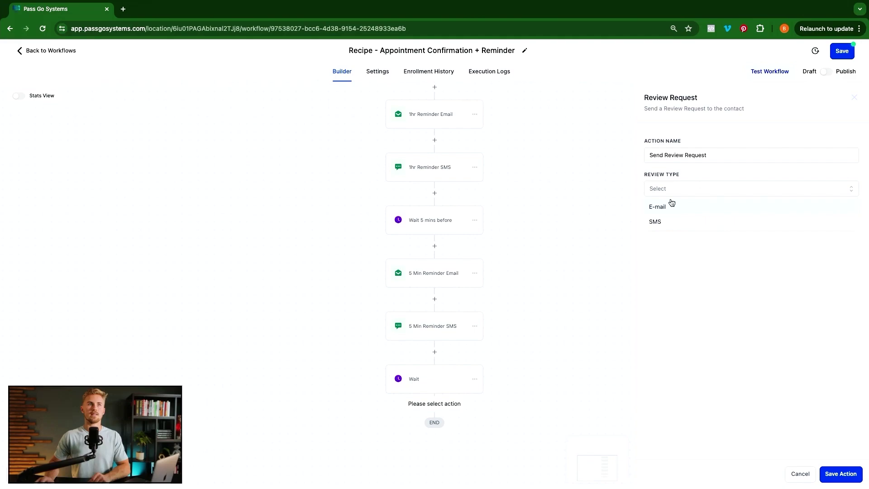
left_click(664, 223)
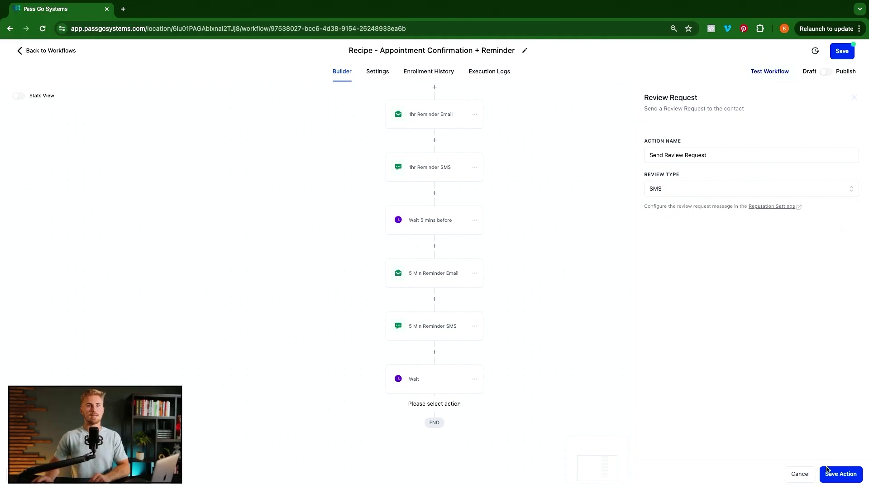
left_click(841, 473)
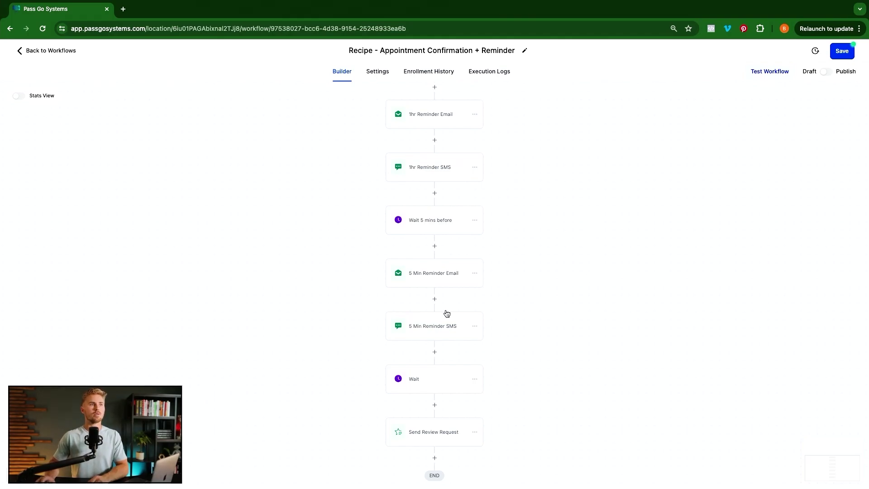
Step: Enable Allow re-entry in the workflow's settings, switch the workflow from Draft to Publish, and save it
scroll(446, 313, "up", 3)
left_click(377, 72)
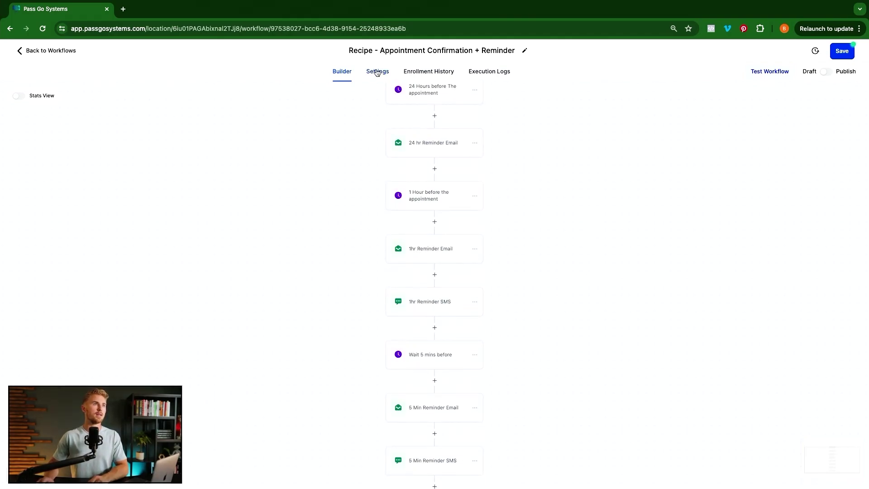
left_click(190, 174)
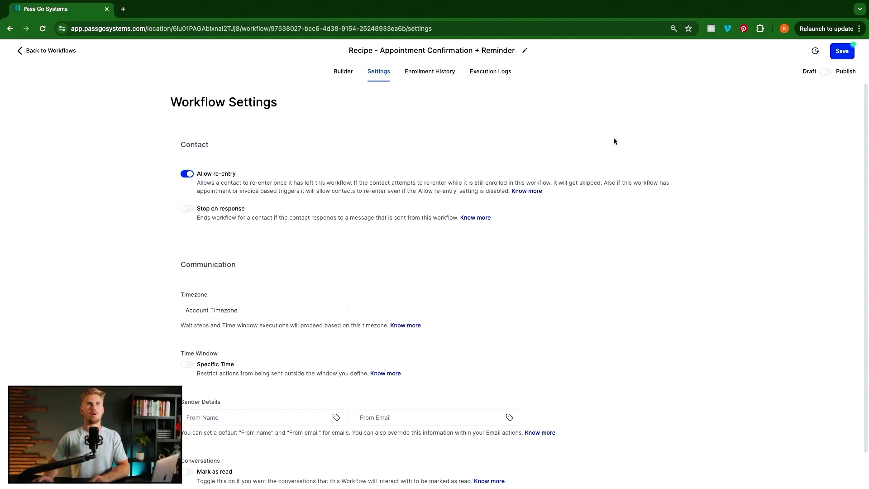
left_click(826, 71)
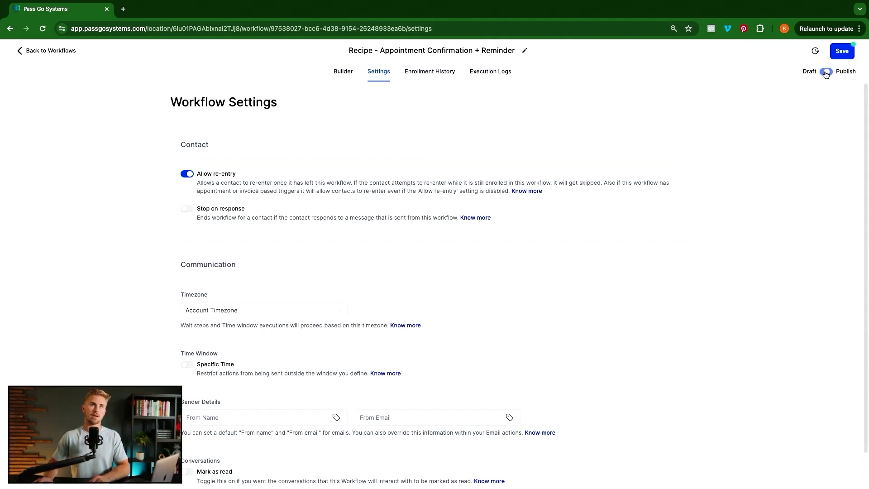
left_click(844, 55)
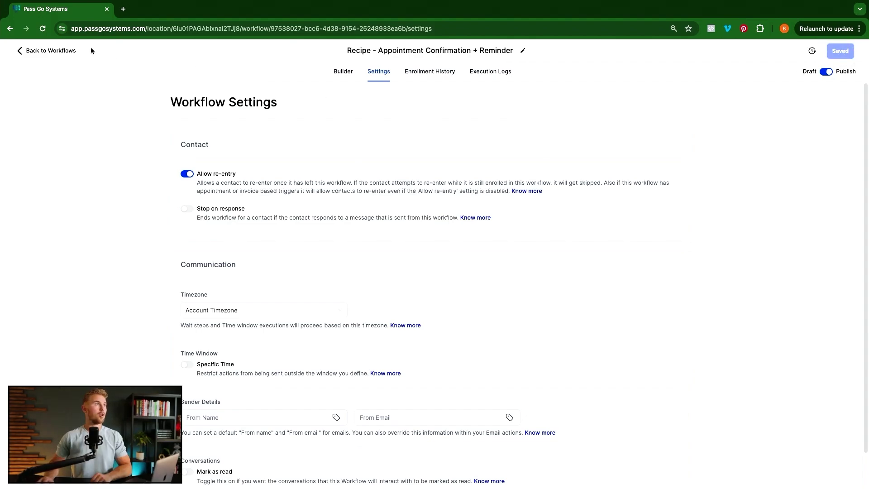
Step: Leave the workflow, open the Demo site from the website list, and preview its Demo page
left_click(63, 52)
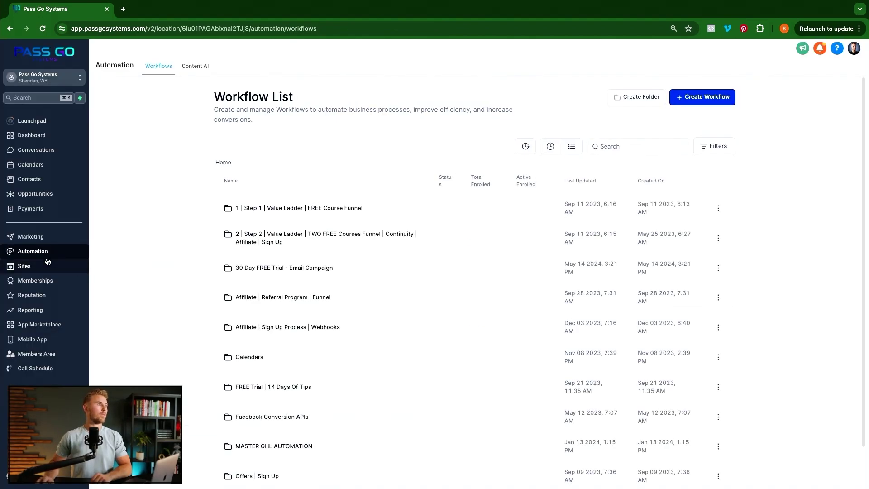
left_click(80, 270)
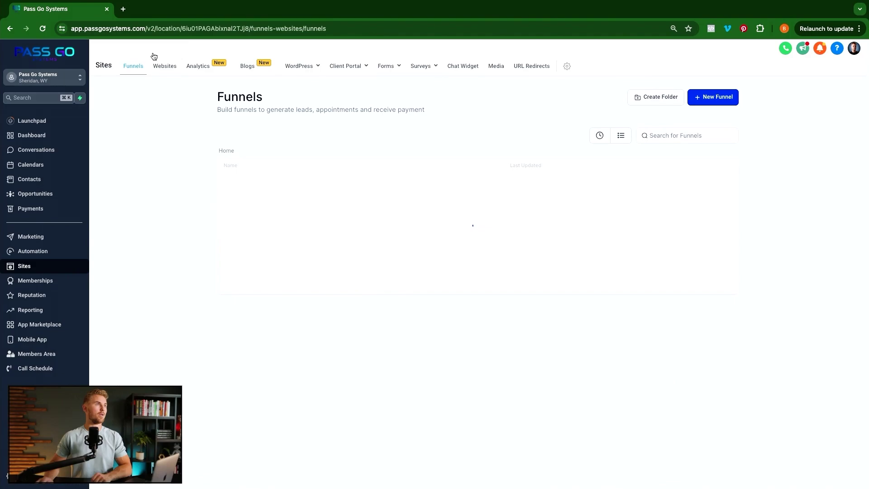
left_click(163, 65)
left_click(235, 185)
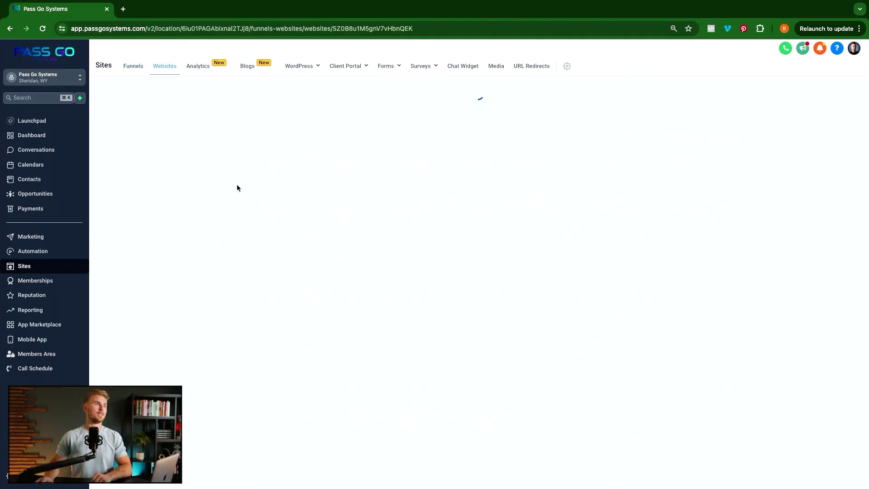
left_click(332, 252)
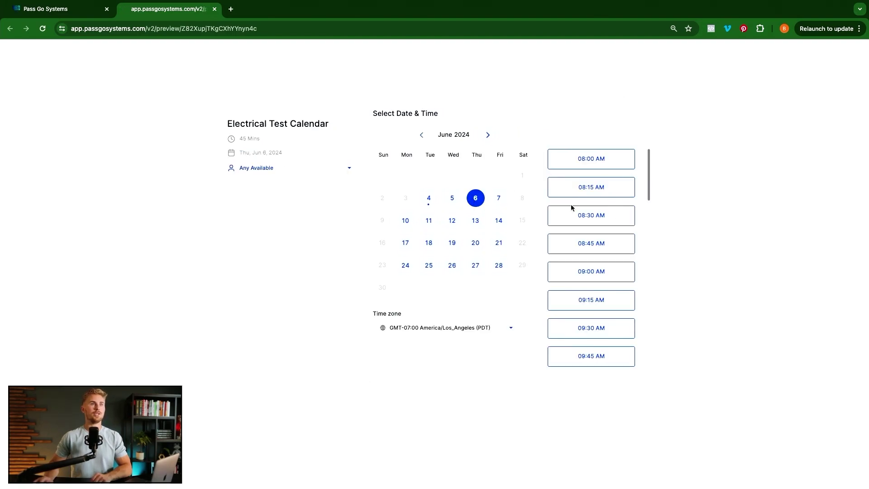
Step: Book the 08:00 AM slot on Thursday, June 6, 2024 and schedule the meeting with the prefilled contact details
left_click(589, 162)
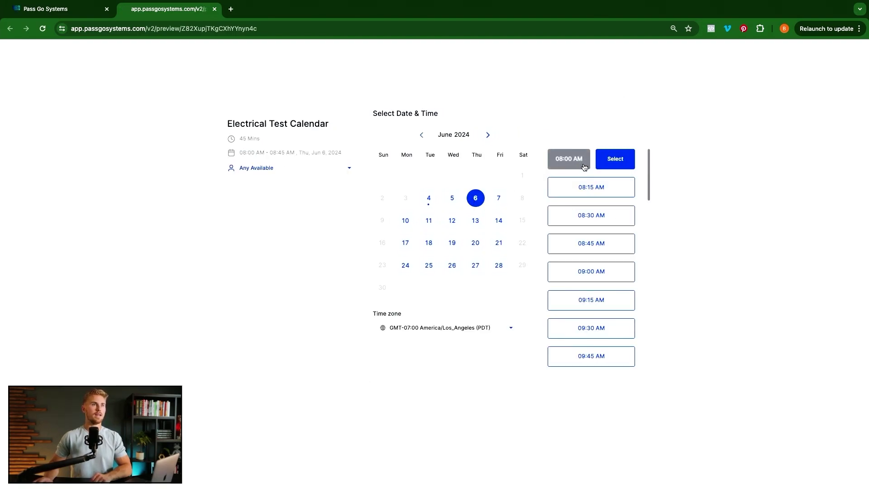
left_click(611, 157)
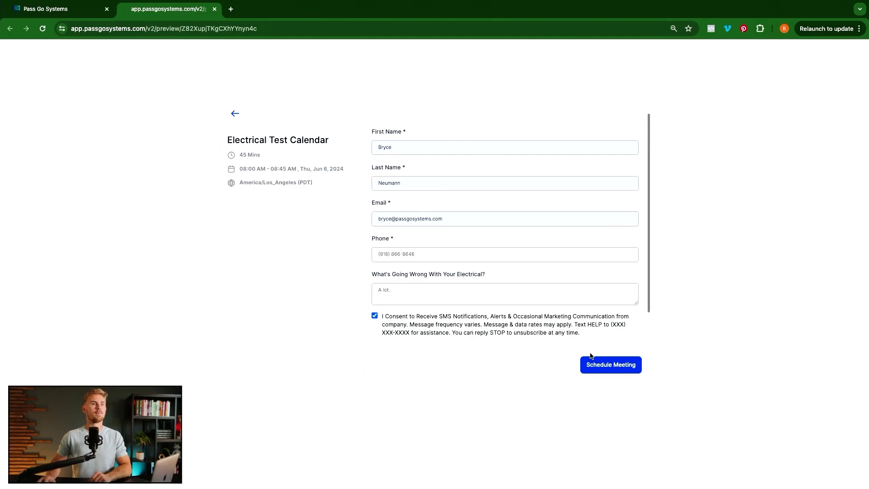
left_click(605, 363)
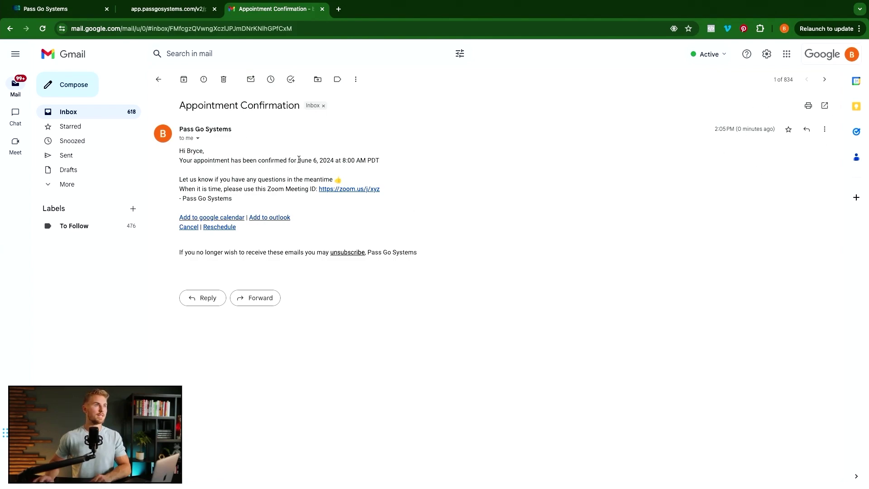
Step: Read the appointment date and signature in the Appointment Confirmation email, and close the email and booking preview tabs
left_click_drag(299, 159, 402, 162)
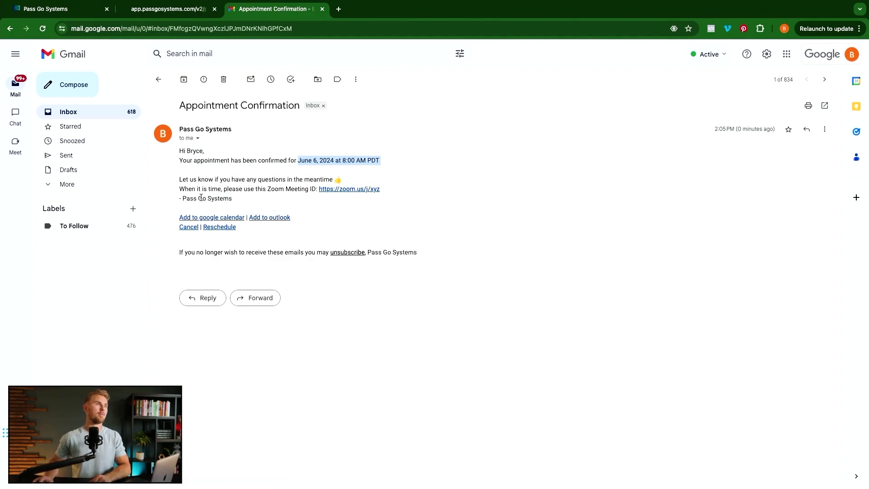
left_click_drag(186, 198, 260, 202)
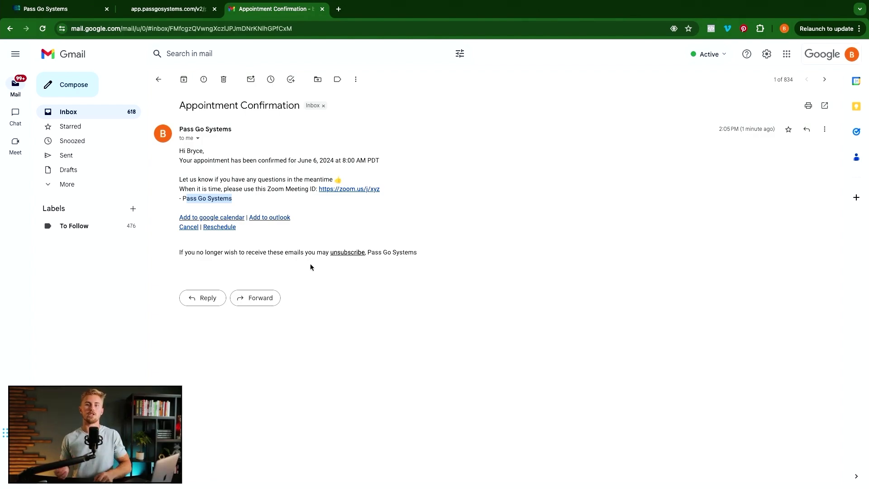
left_click(321, 10)
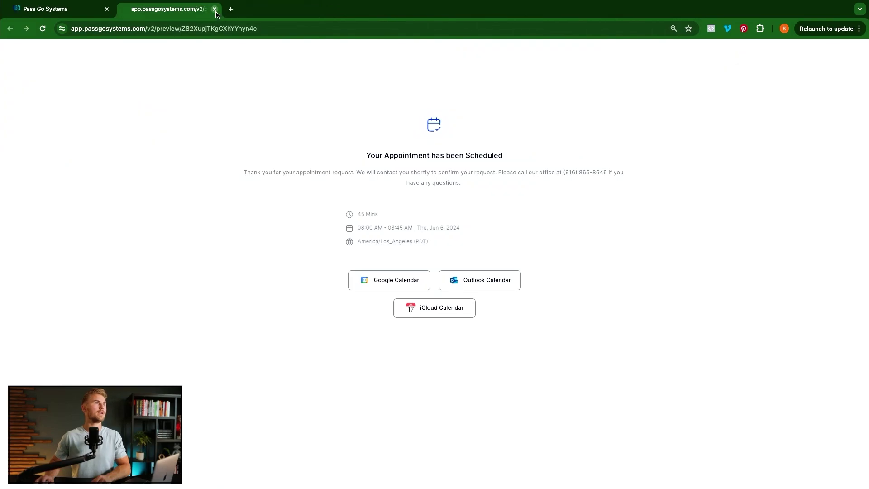
left_click(215, 10)
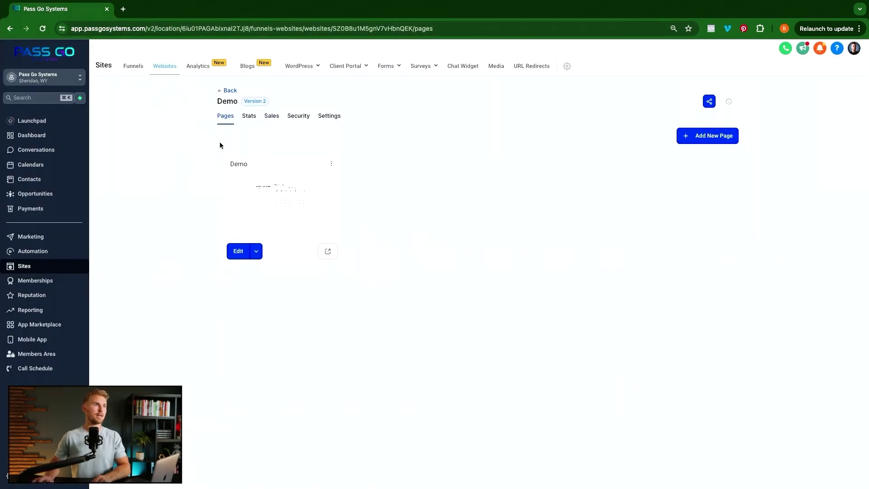
Step: Open the Demo page for editing, delete the existing row from its section, and add a 1 Column row
left_click(239, 252)
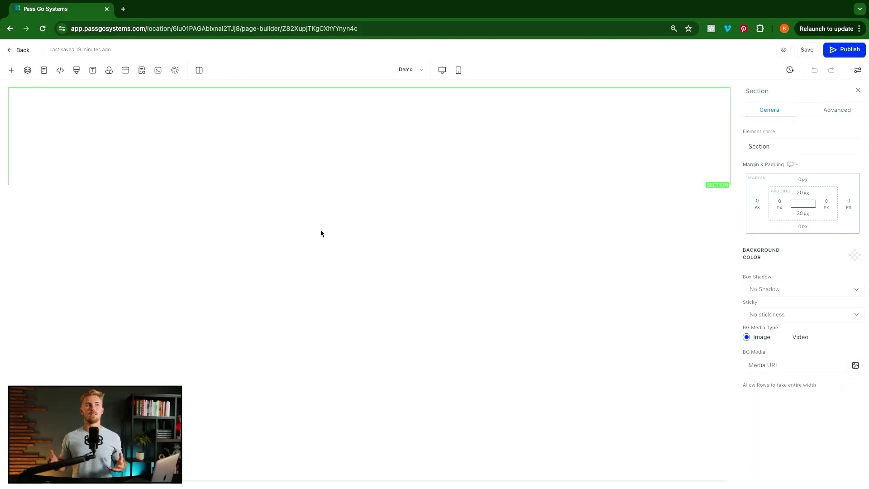
left_click(601, 99)
left_click(371, 117)
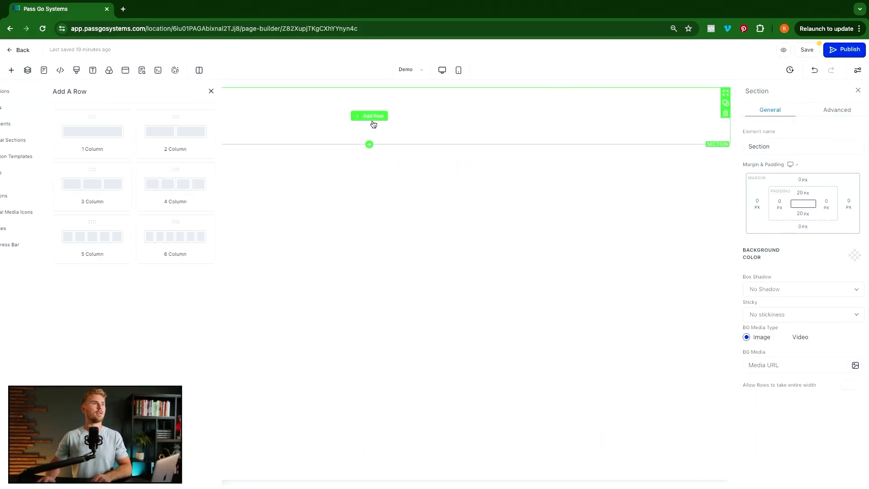
left_click(100, 129)
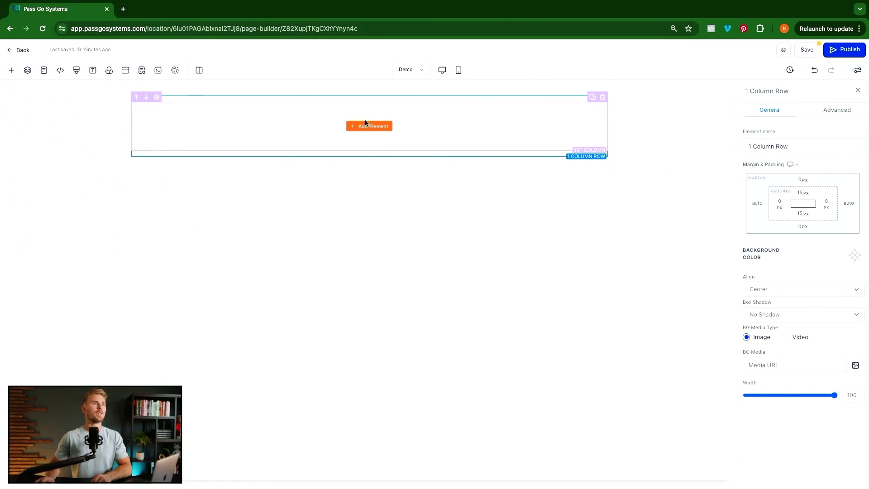
Step: Find the Video element and add it to the new one-column row
left_click(367, 127)
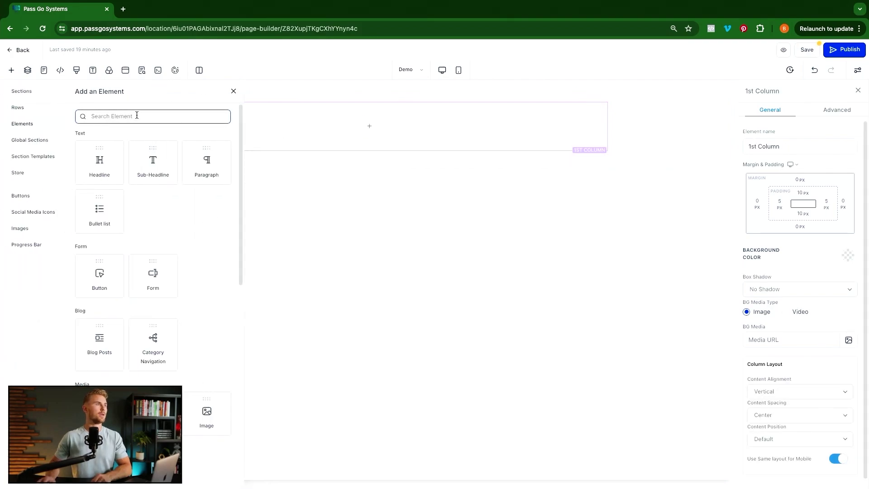
type("video")
left_click(100, 173)
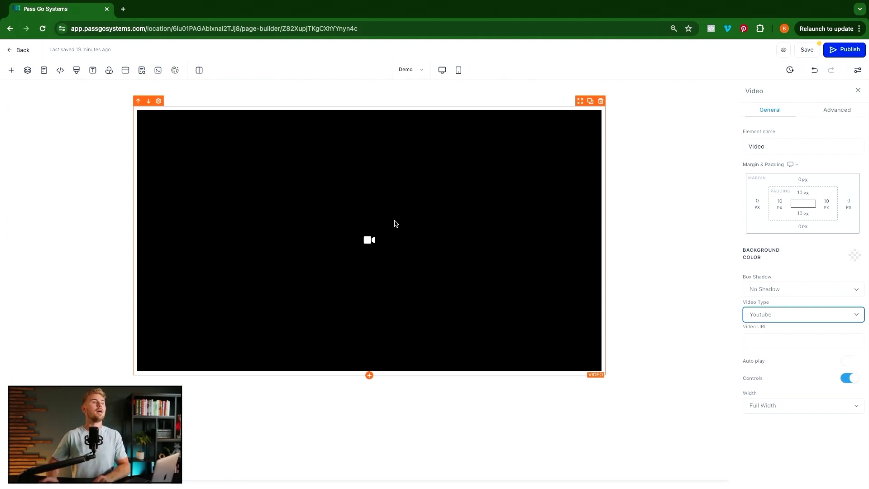
Step: Clear the element search and place an Image Slider directly below the video
left_click(369, 377)
left_click(145, 117)
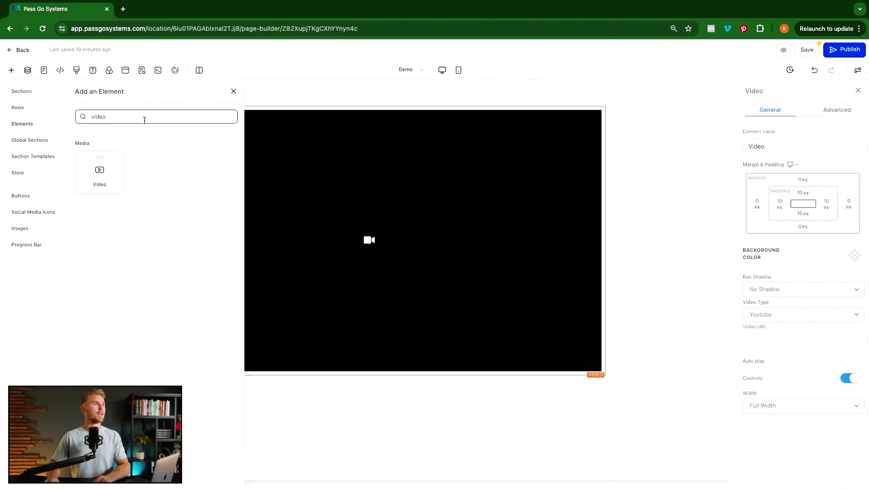
double_click(145, 117)
key("BackSpace")
scroll(137, 206, "down", 1)
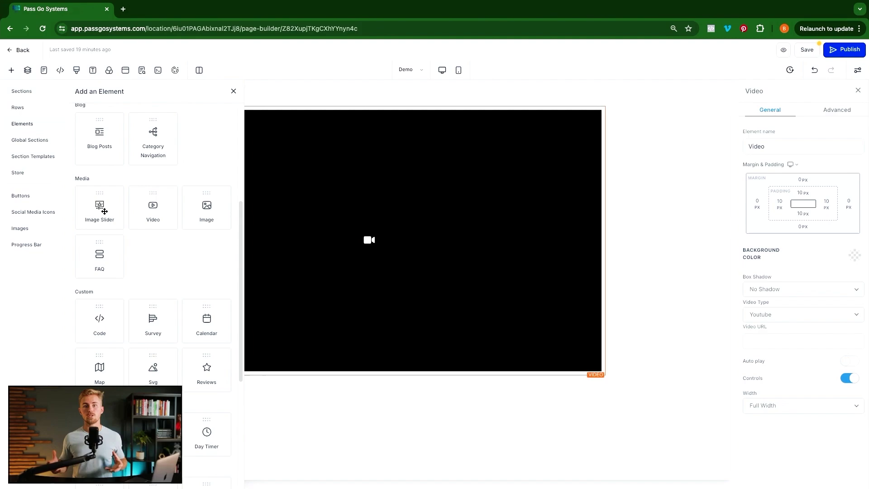
left_click_drag(105, 211, 330, 372)
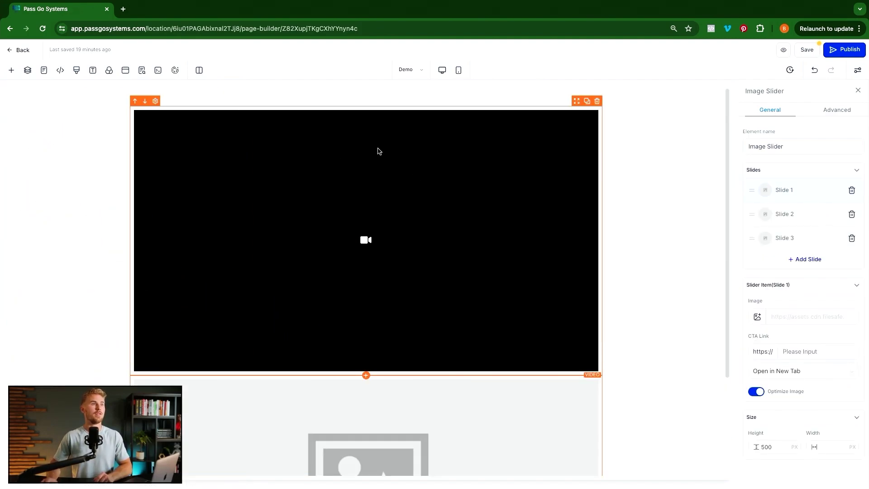
scroll(354, 210, "down", 1)
scroll(355, 210, "down", 3)
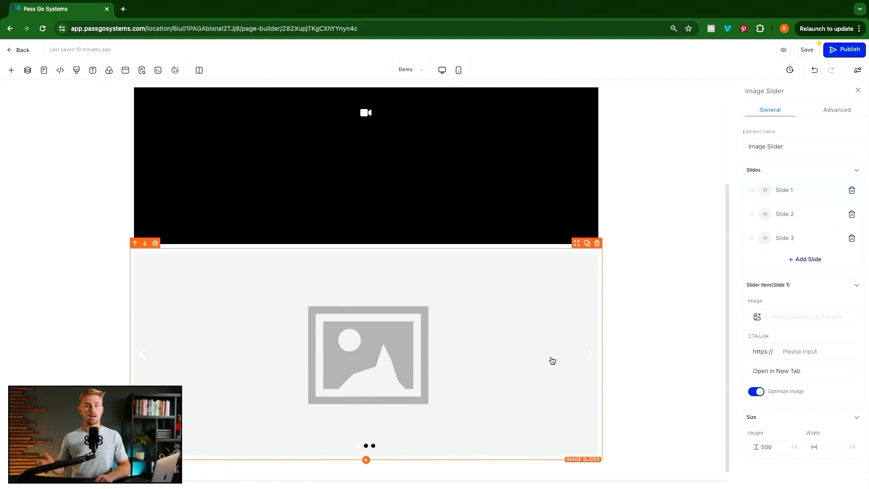
Step: Insert a Reviews element between the video and the image slider
left_click(12, 71)
scroll(158, 294, "down", 2)
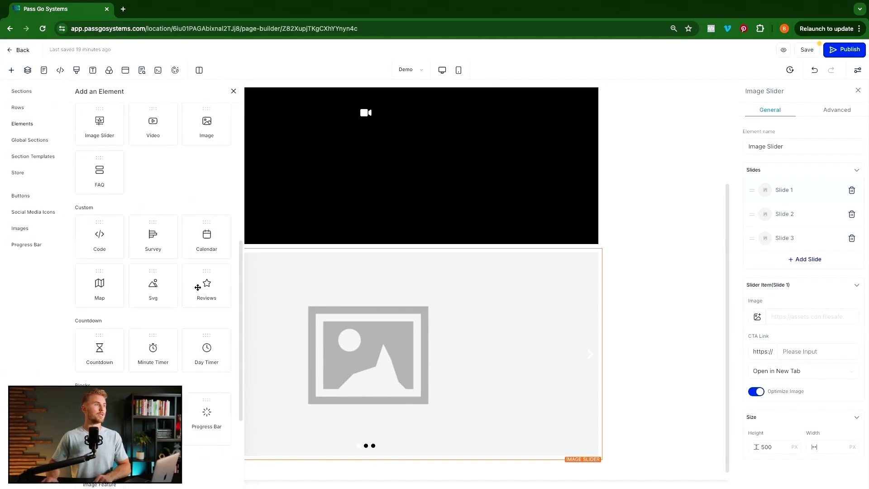
left_click_drag(218, 304, 337, 267)
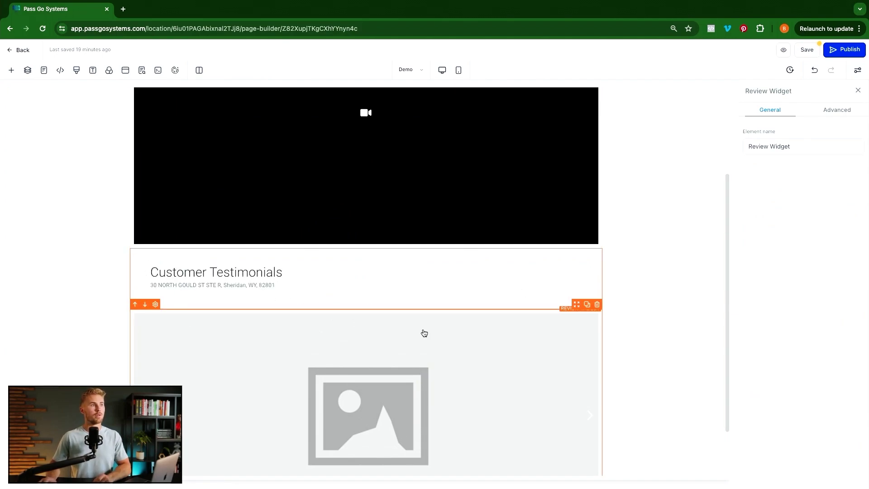
Step: Insert a Map element between the customer testimonials and the image slider
left_click(11, 70)
scroll(131, 272, "down", 2)
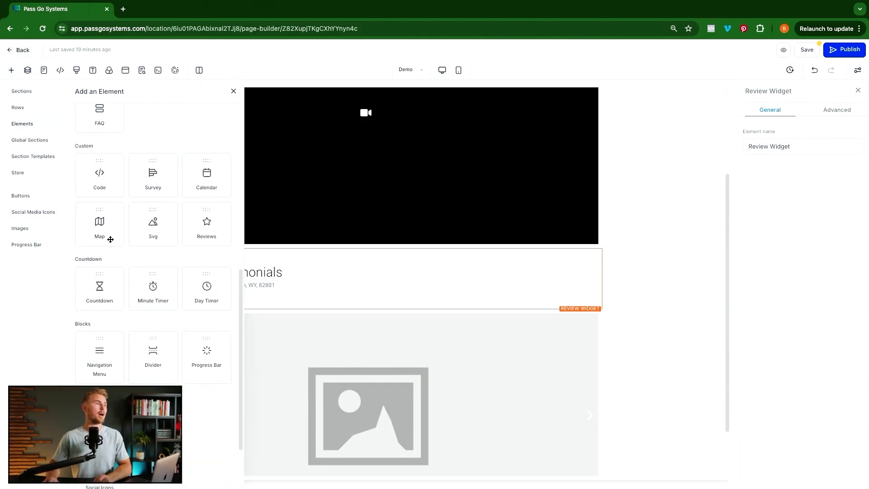
left_click_drag(101, 234, 370, 350)
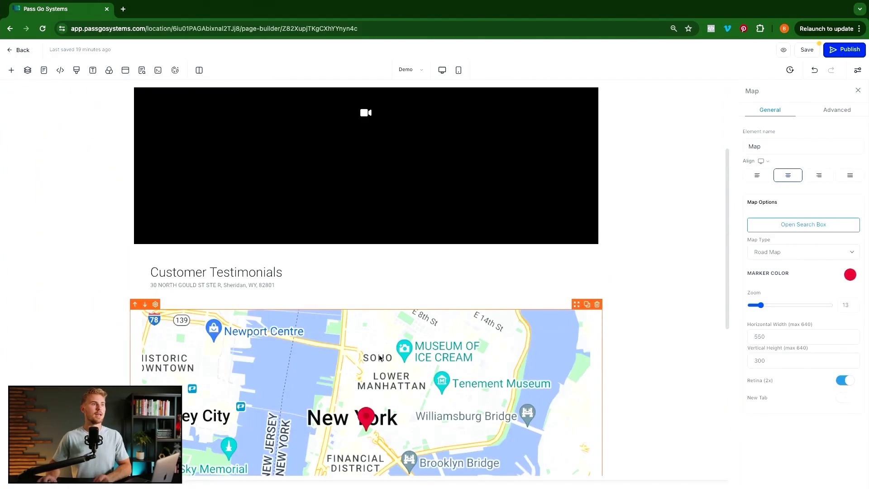
scroll(371, 350, "down", 3)
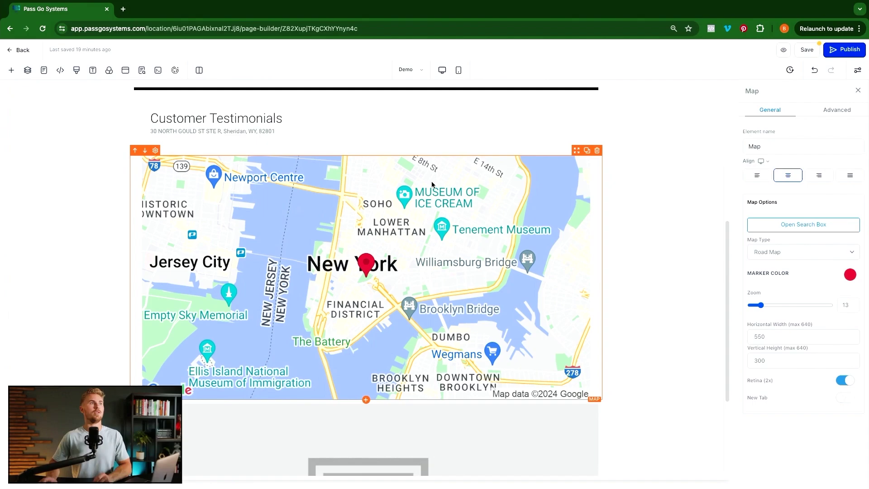
Step: Insert a Form element above the video on the Demo page and assign it the Test Calendar Form
scroll(390, 399, "down", 1)
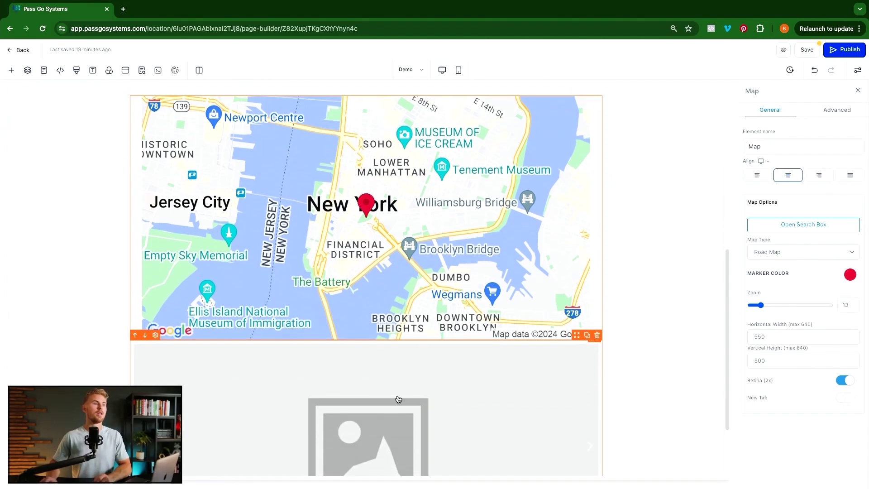
scroll(316, 326, "up", 5)
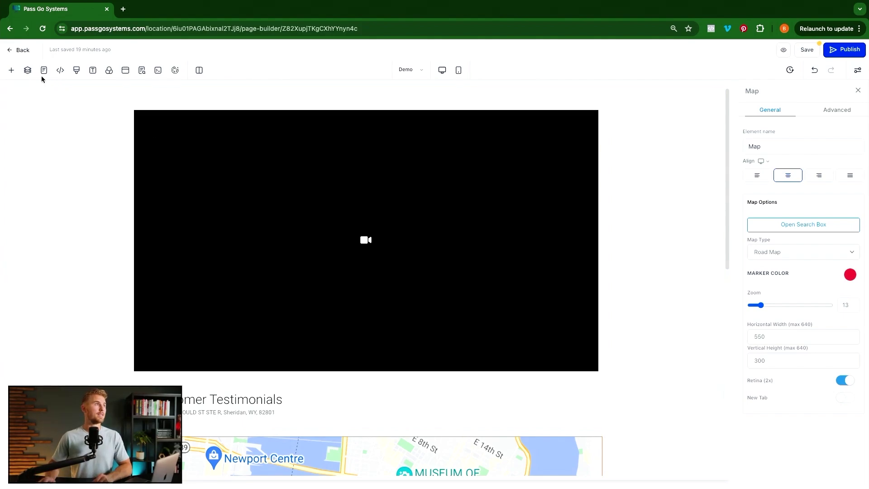
left_click(12, 71)
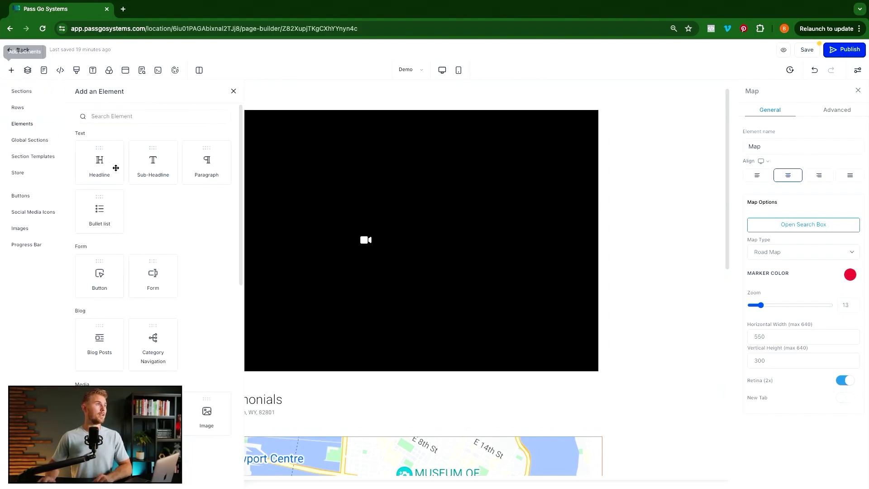
left_click_drag(151, 278, 309, 136)
left_click(434, 235)
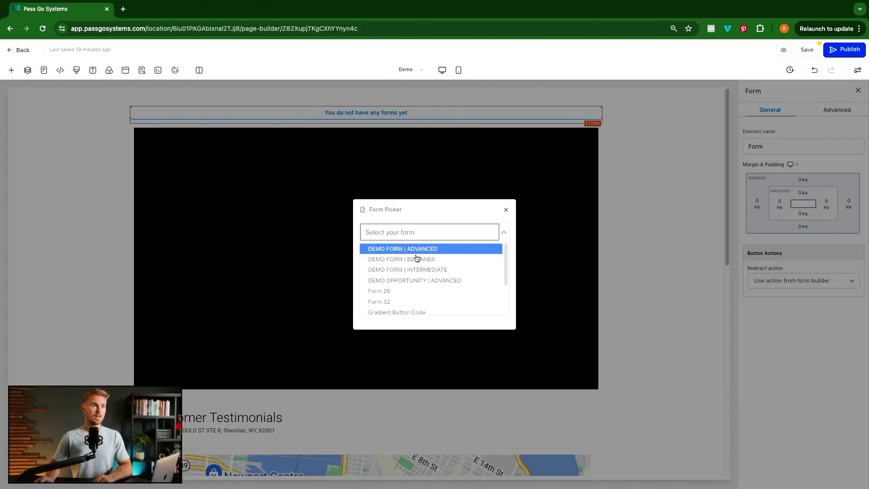
left_click(443, 277)
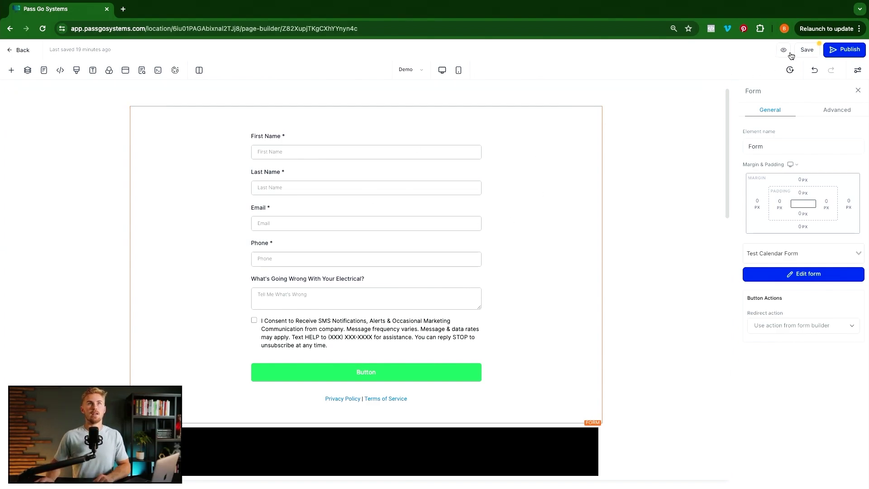
Step: Save the Demo page and leave the page builder
left_click(806, 50)
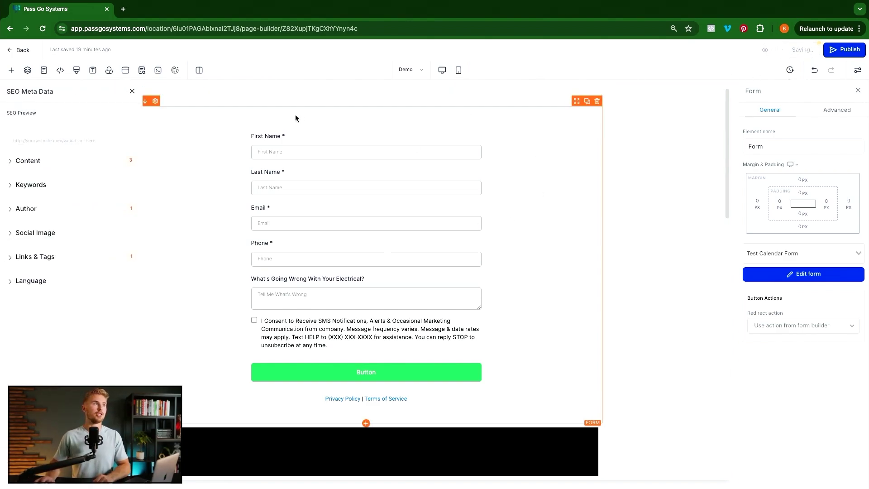
left_click(128, 91)
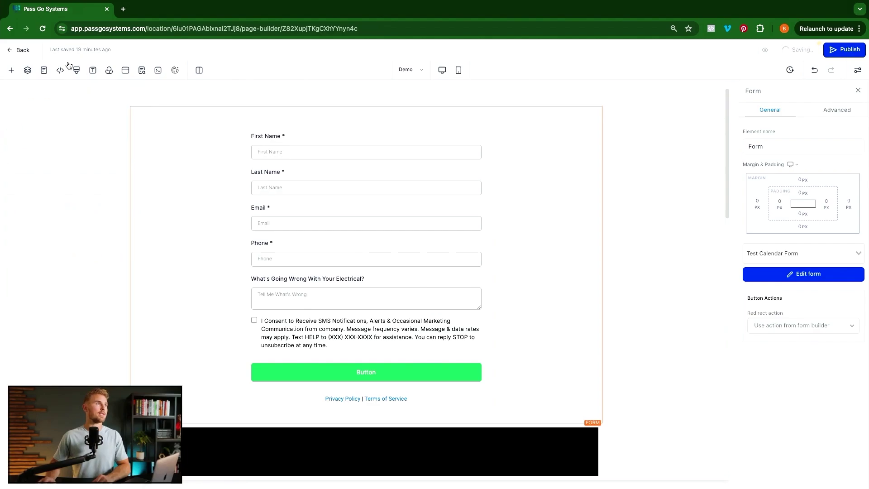
left_click(20, 52)
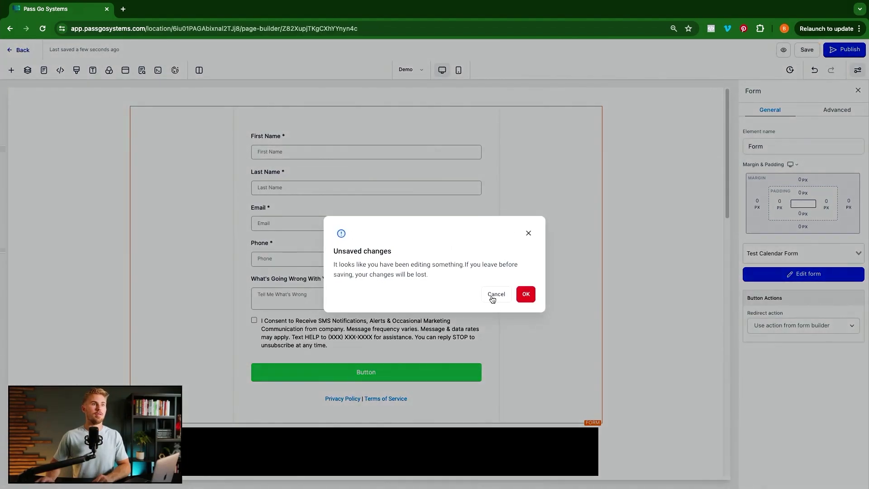
left_click(495, 239)
left_click(20, 51)
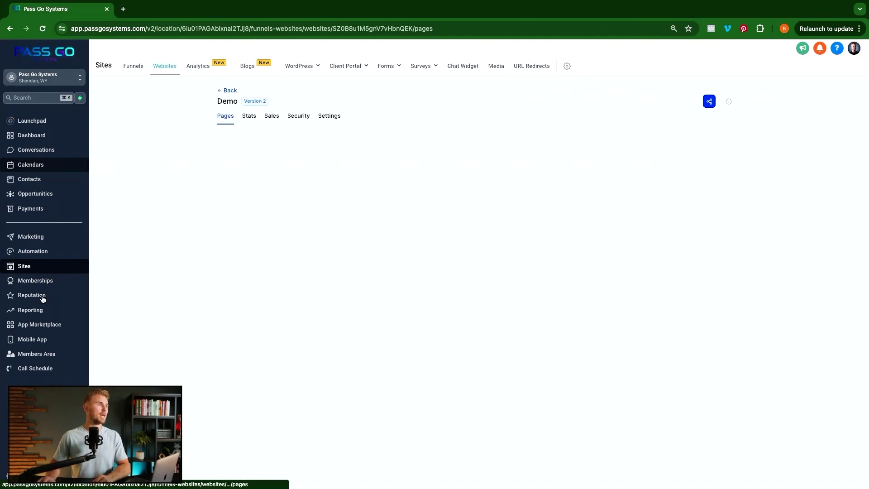
Step: Open the "Recipe - Appointment Confirmation + Reminder" automation workflow and check which contacts are waiting at the "24 Hours before The appointment" step
left_click(41, 259)
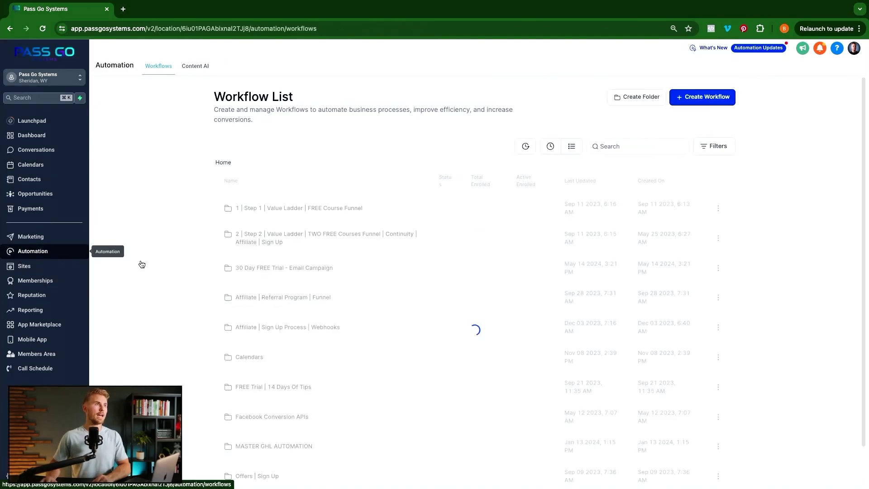
left_click(612, 147)
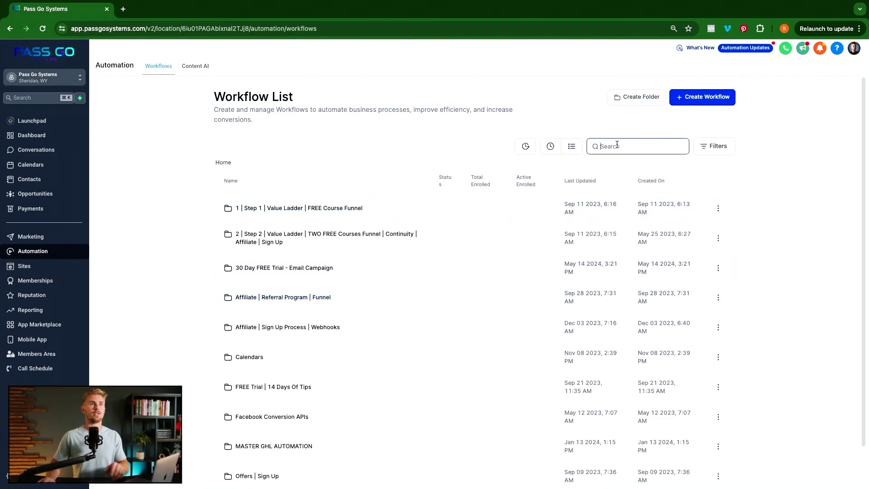
type("tes")
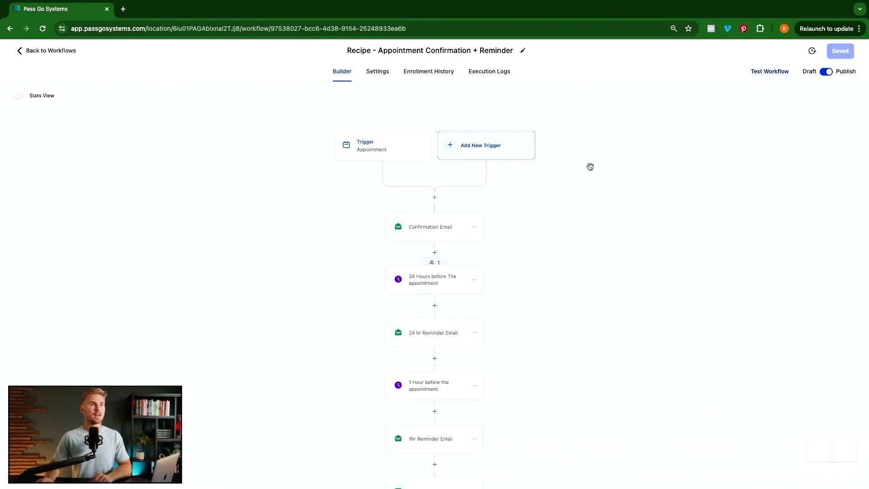
left_click(434, 263)
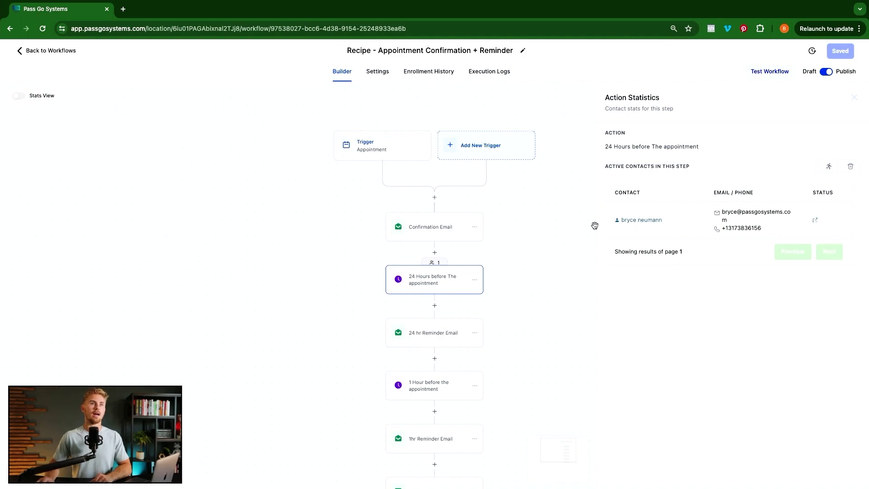
left_click(255, 274)
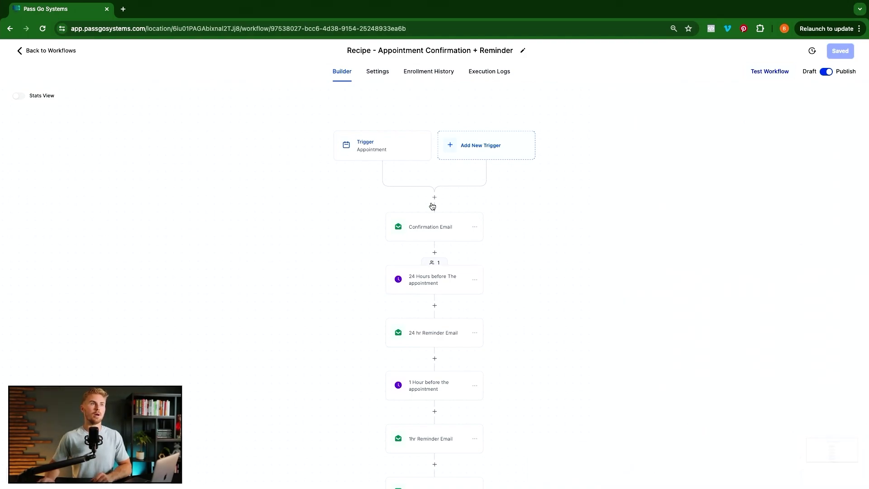
Step: Start a new Video Tracking trigger in the workflow
left_click(490, 149)
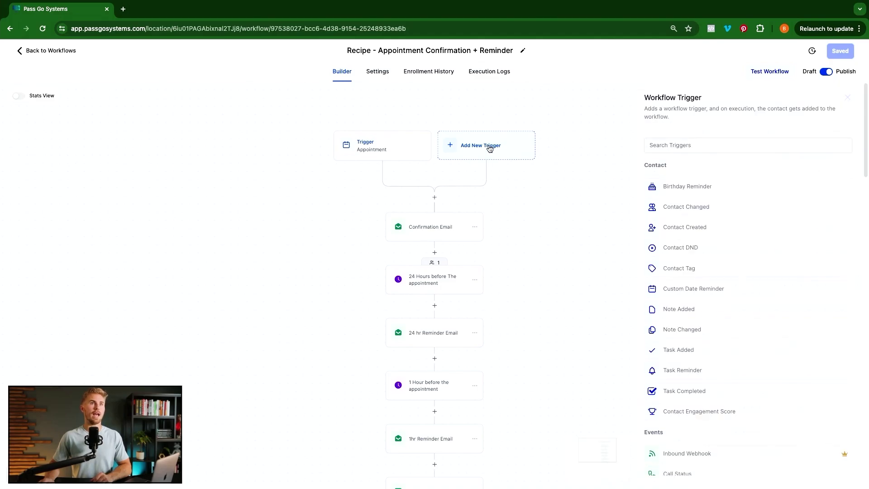
type("vid")
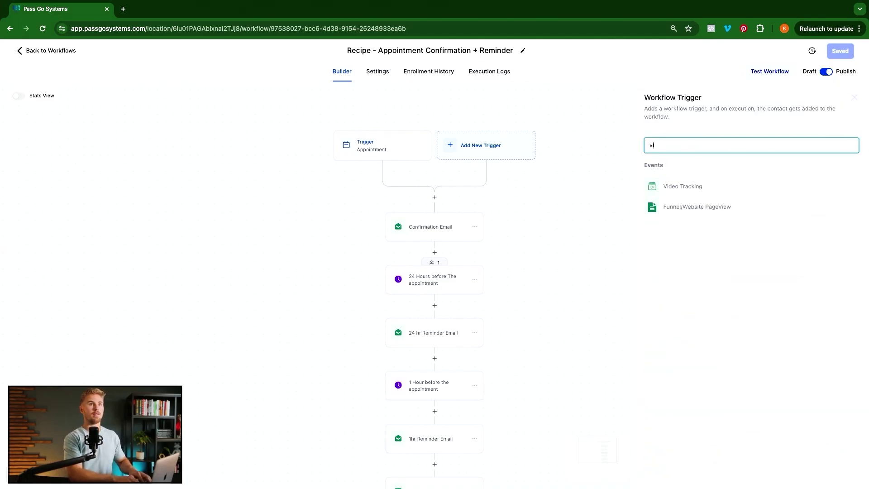
left_click(679, 186)
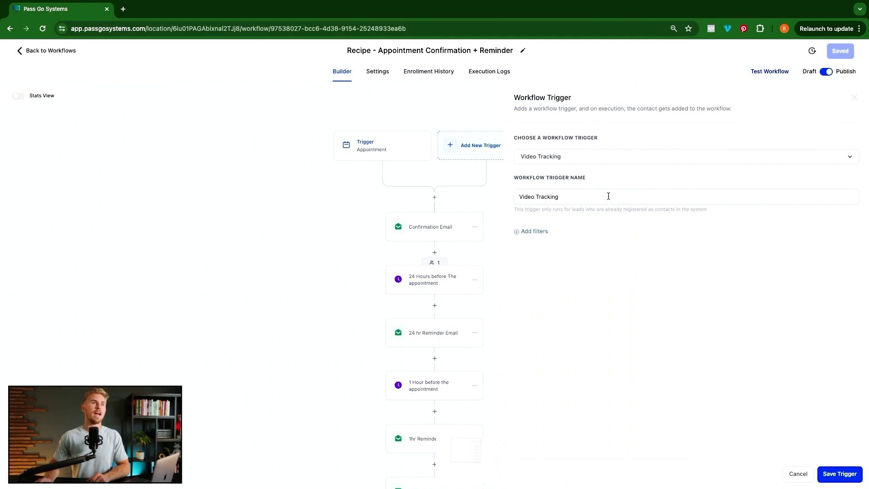
Step: Add a filter to the video tracking trigger so that Funnel is any of Demo
left_click(533, 231)
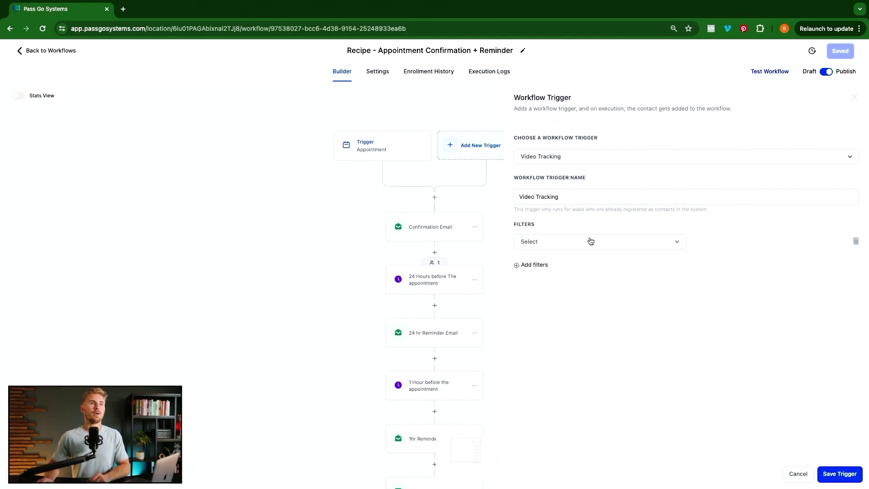
left_click(589, 242)
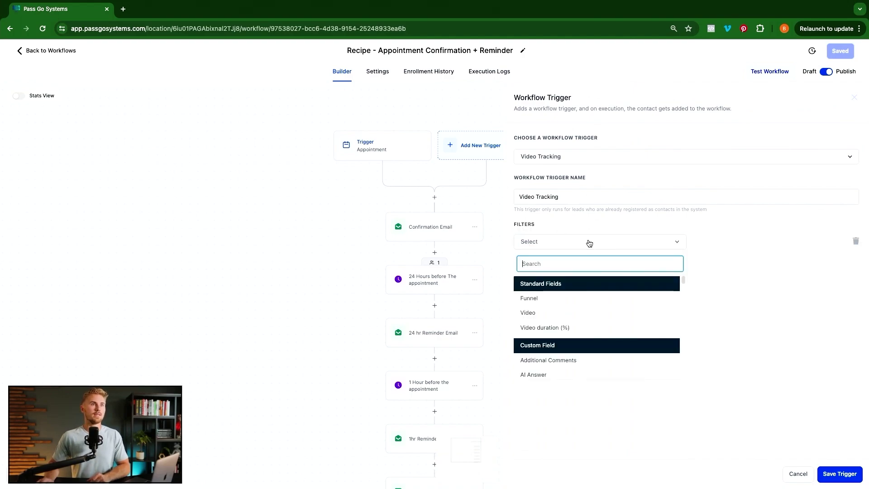
left_click(538, 298)
left_click(720, 243)
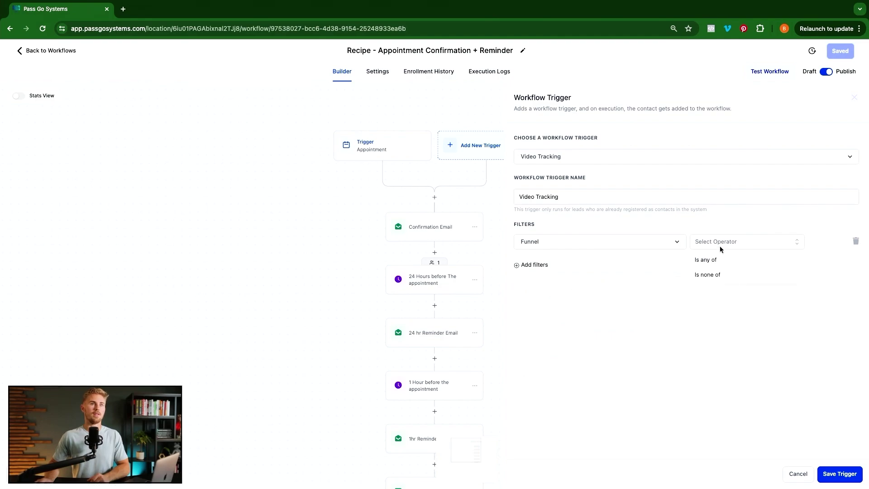
left_click(713, 260)
left_click(737, 242)
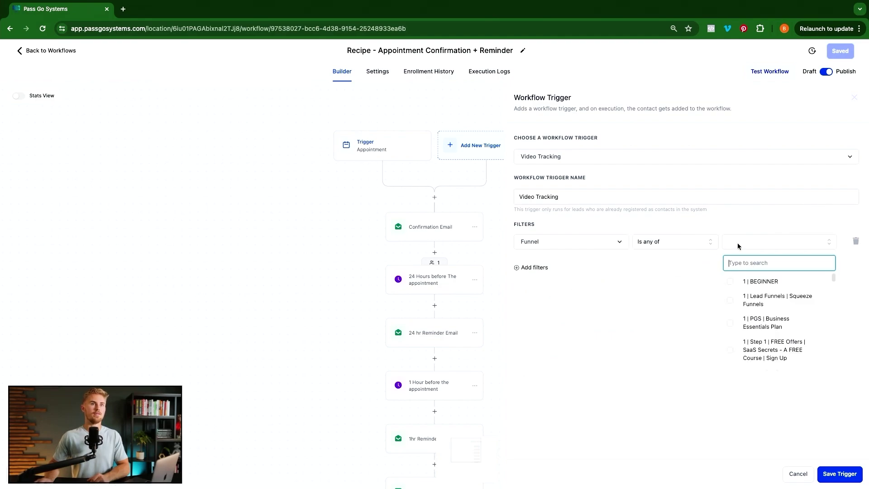
type("demo")
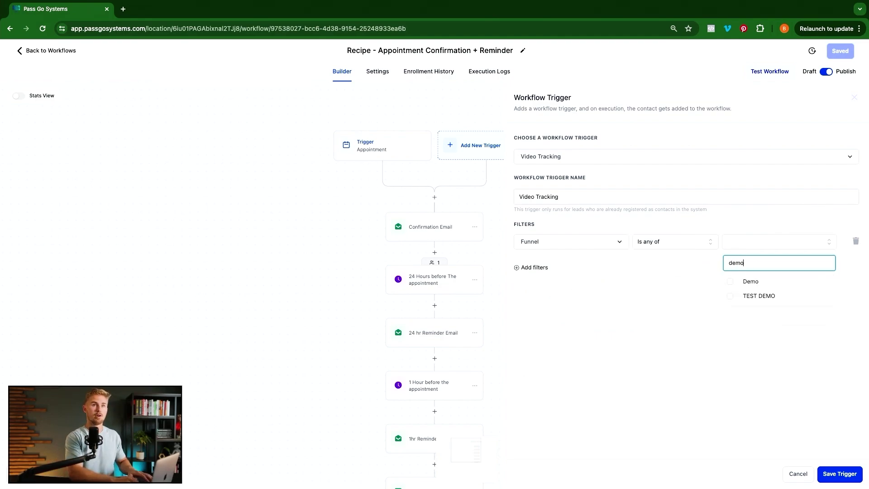
left_click(725, 281)
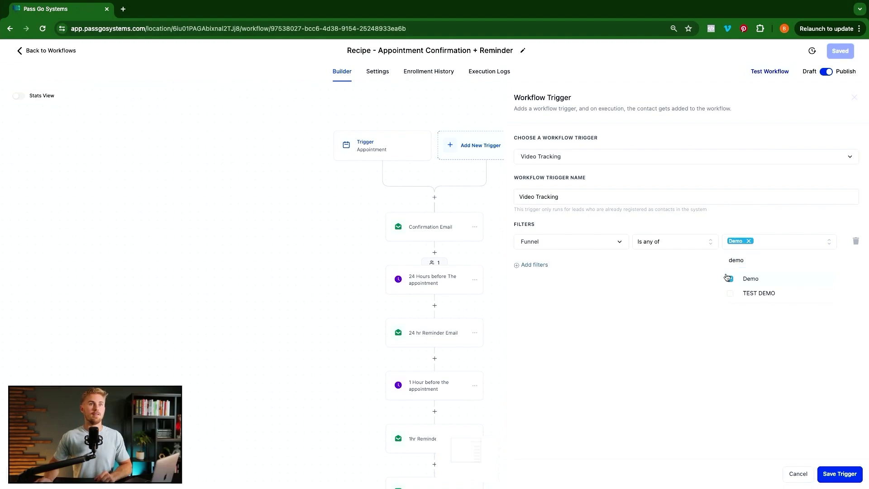
left_click(779, 393)
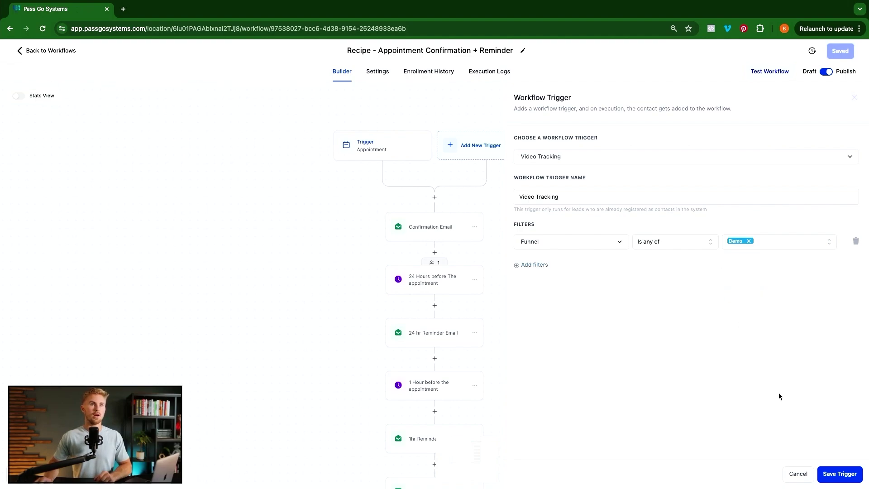
Step: Add a second trigger filter so that Video is any of "Affiliate Sign Up Instructions.mp4"
left_click(535, 265)
left_click(552, 268)
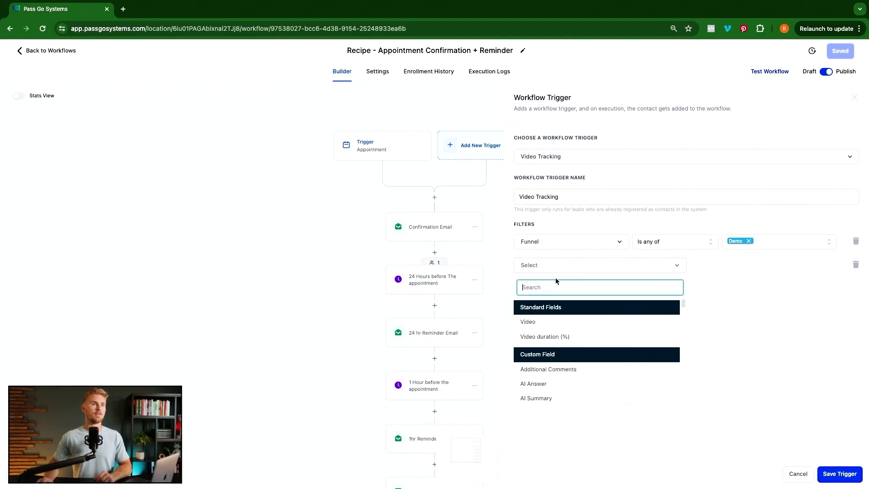
left_click(530, 323)
left_click(741, 267)
left_click(707, 285)
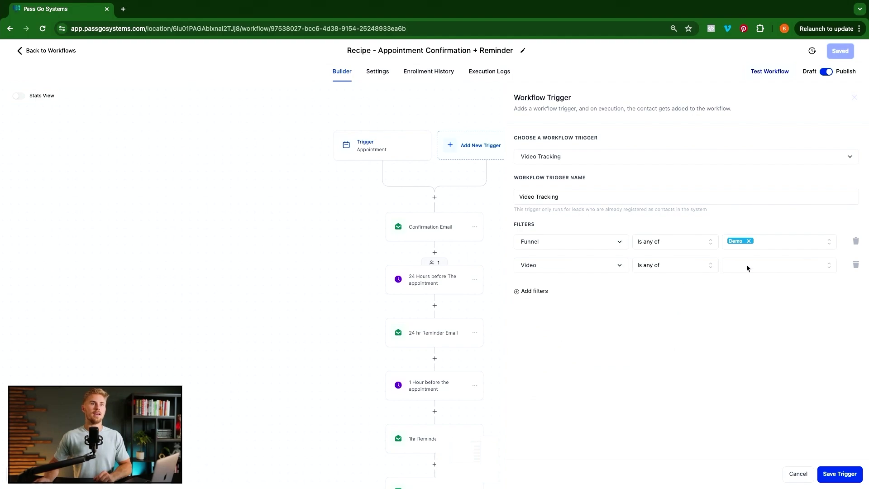
left_click(746, 265)
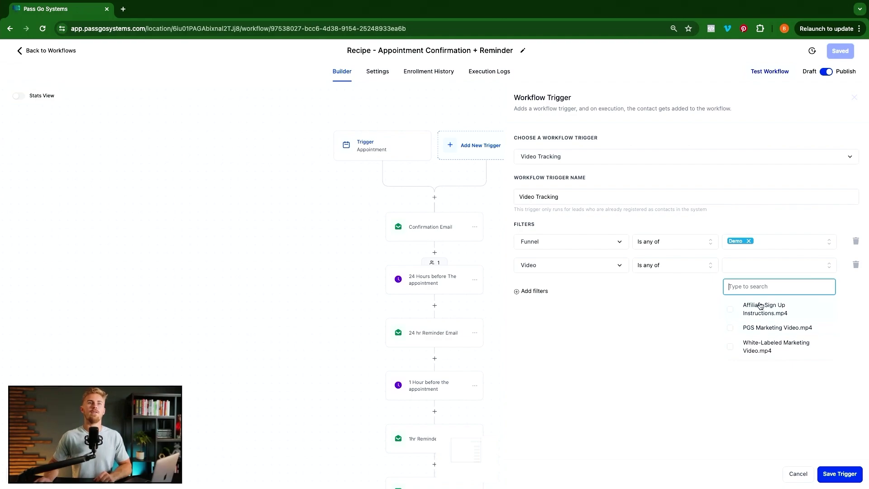
left_click(730, 309)
left_click(640, 339)
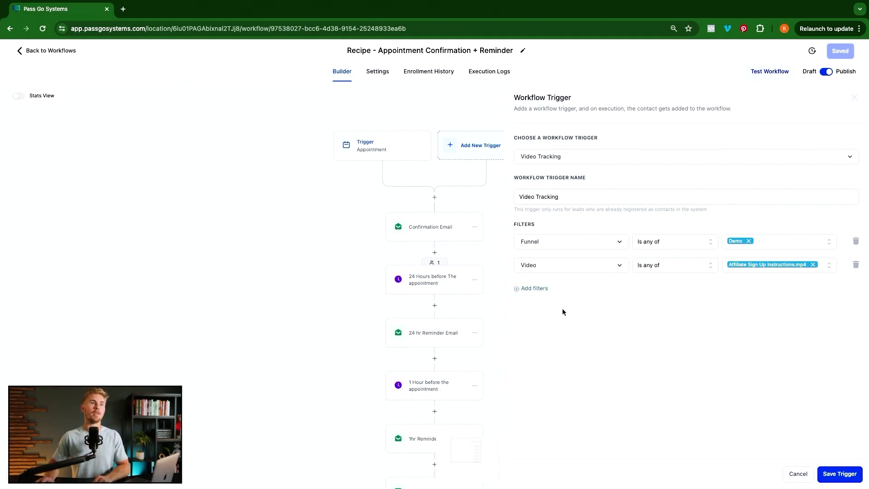
Step: Add a third filter with Video duration (%) greater than 90 and save the trigger
left_click(535, 288)
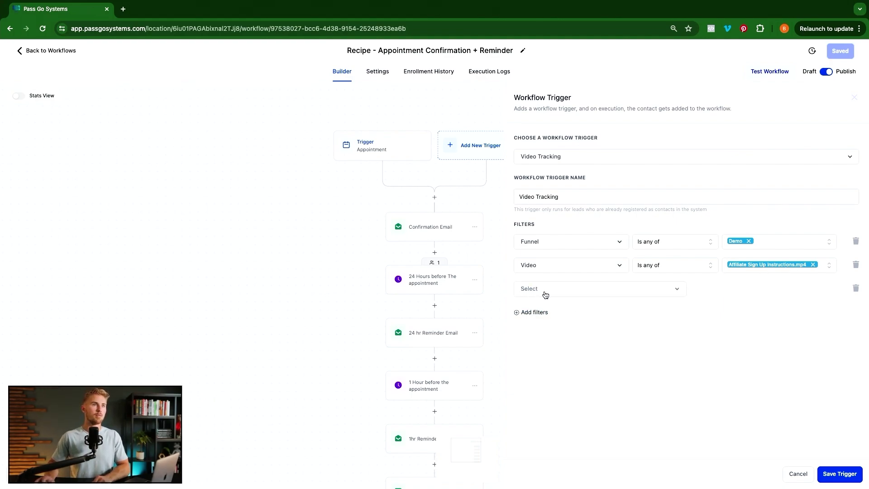
left_click(569, 292)
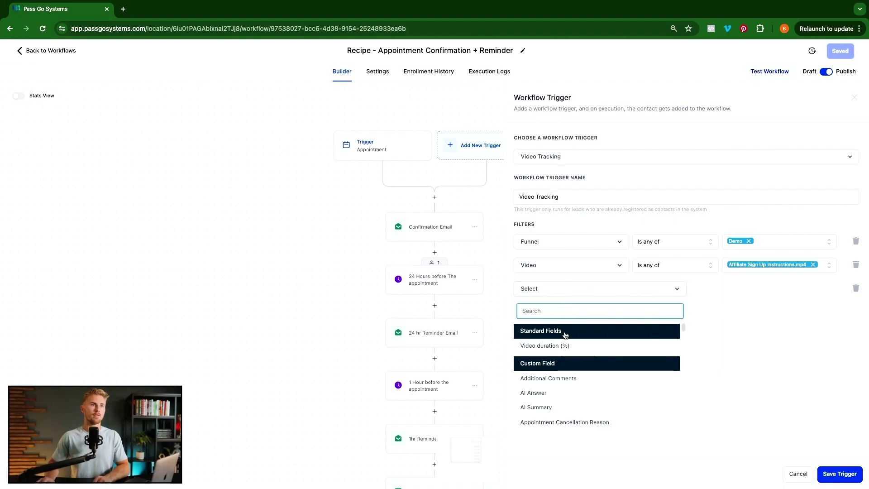
left_click(554, 346)
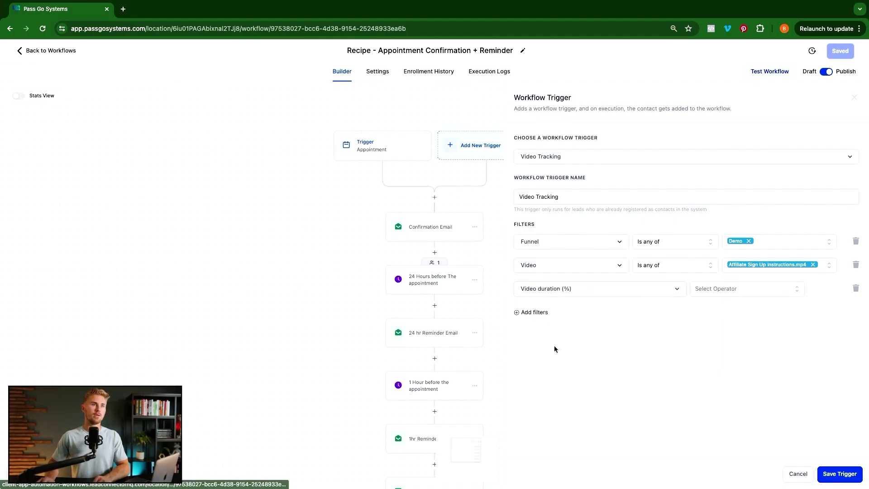
left_click(750, 289)
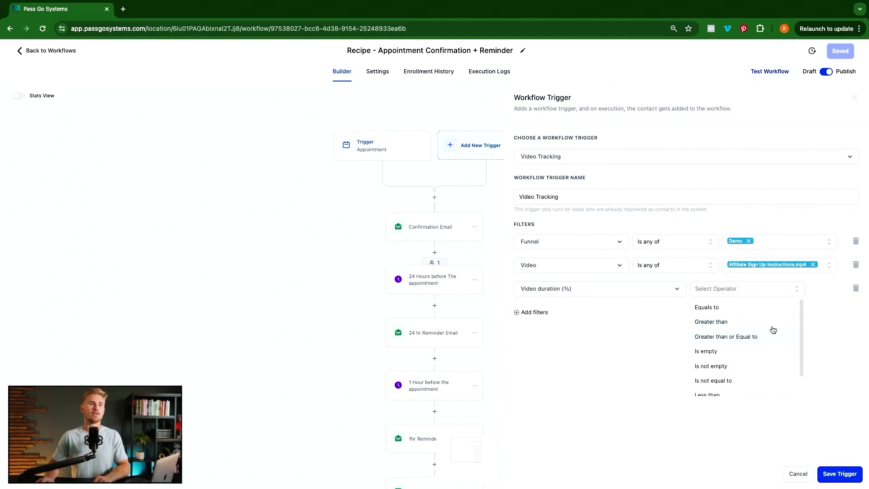
left_click(727, 322)
left_click(750, 294)
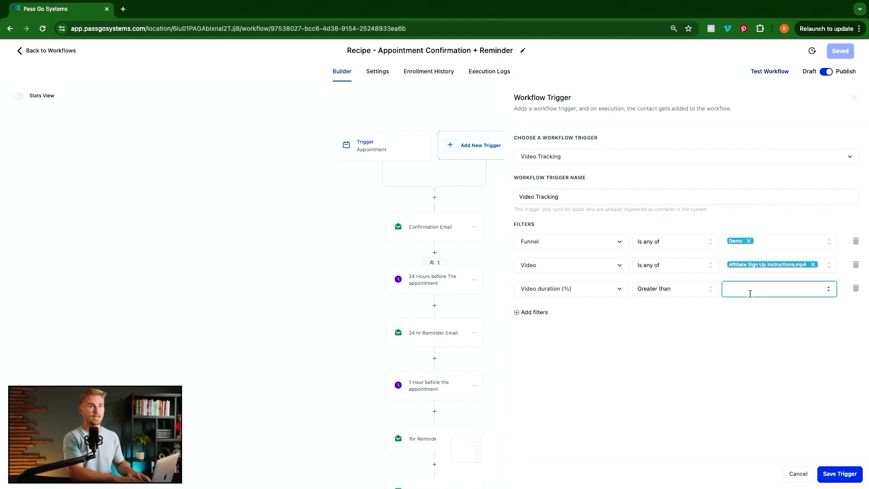
type("90")
left_click(718, 383)
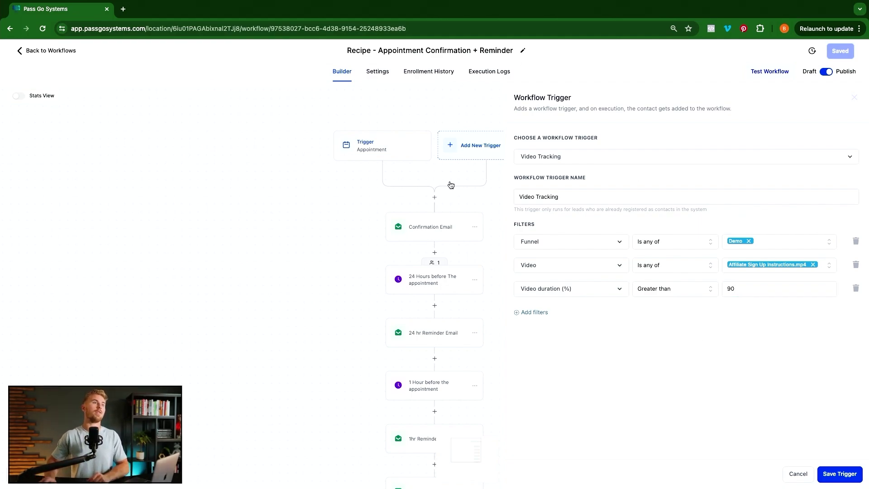
left_click(853, 479)
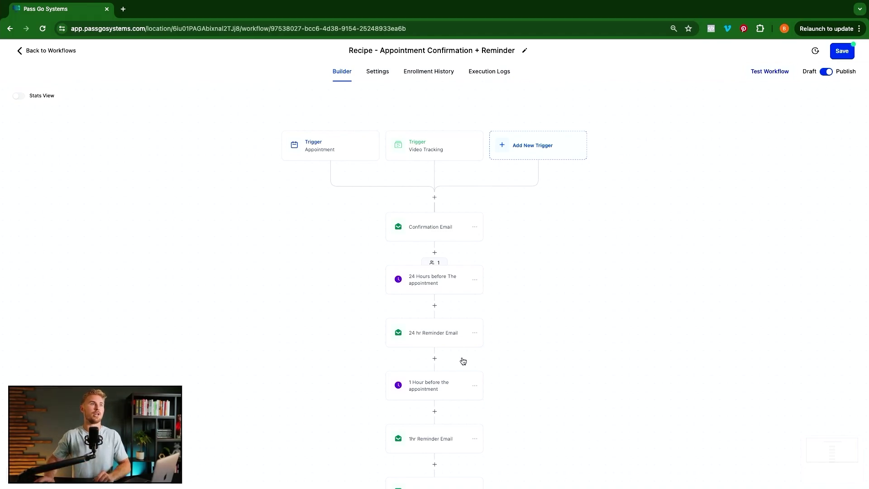
Step: Insert an Update Appointment Status action before the confirmation email and set its status to cancelled
left_click(434, 198)
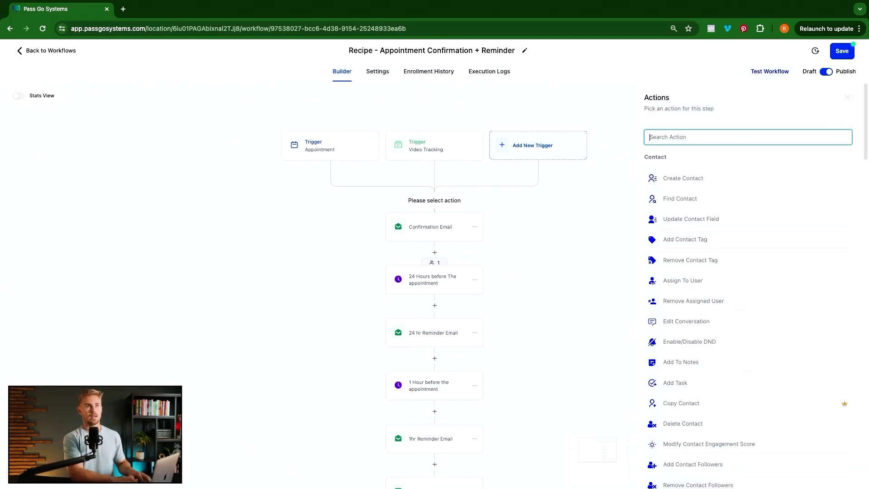
type("app")
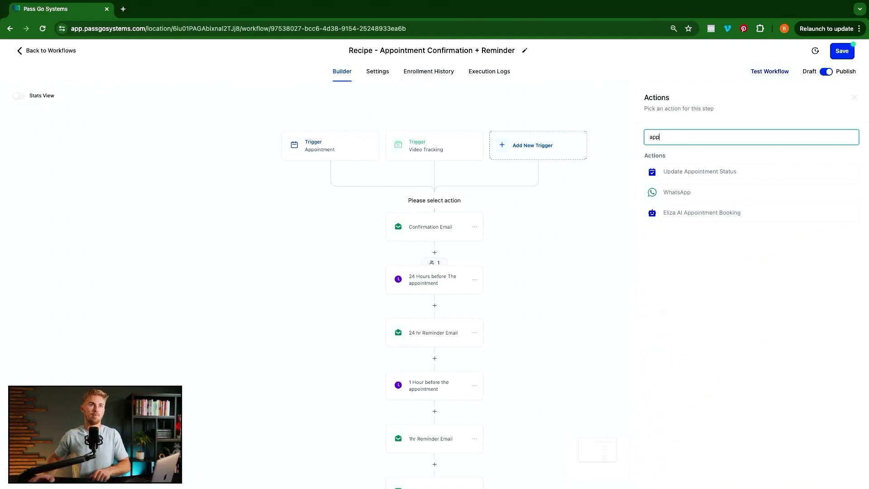
left_click(681, 172)
left_click(683, 232)
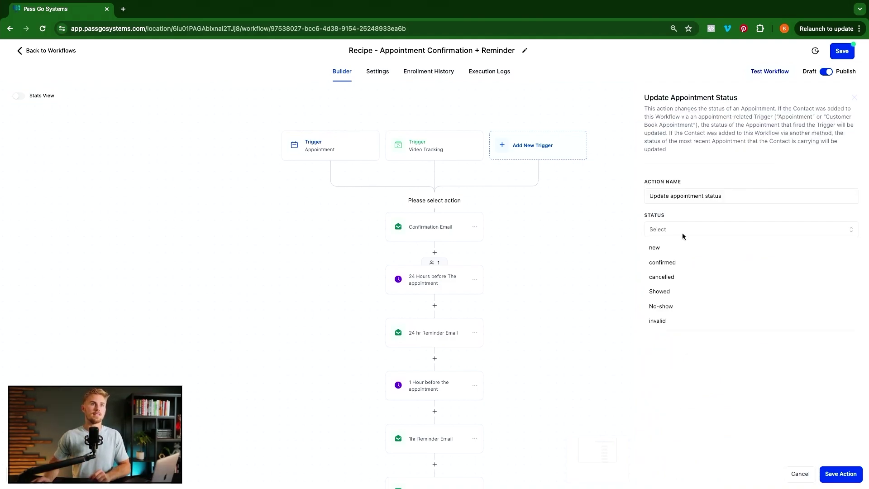
left_click(676, 277)
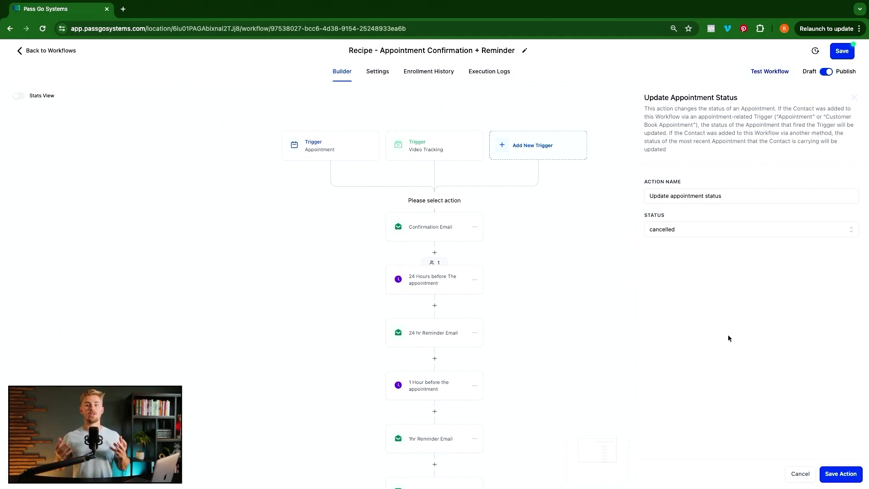